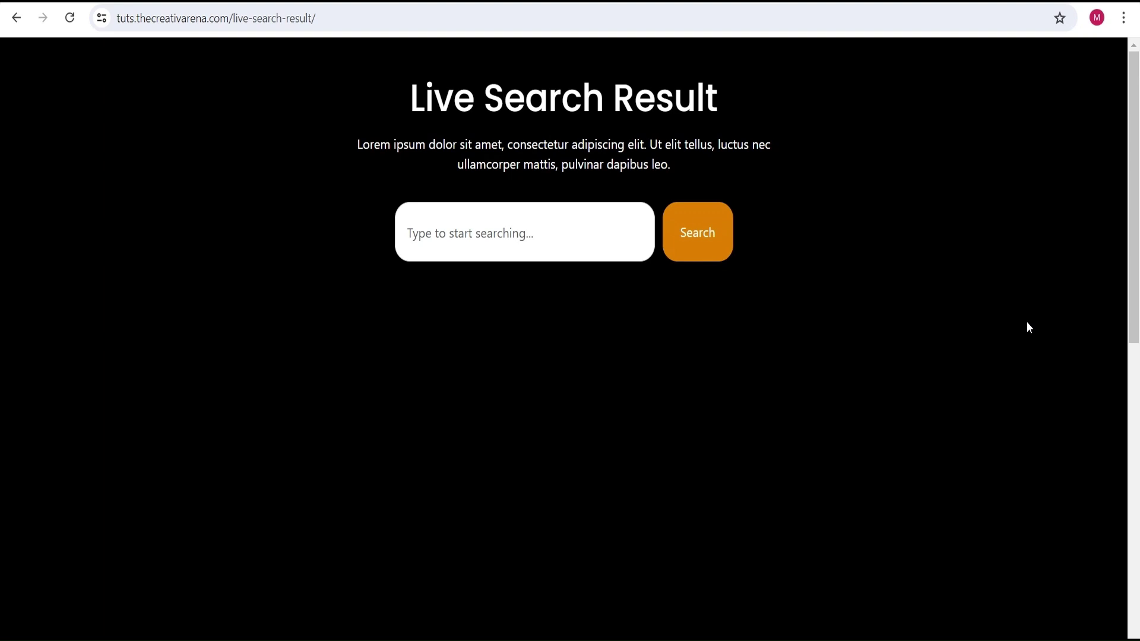
# Step: Test the live product search by typing 'seed', then replace it with 'woo'
pyautogui.click(540, 232)
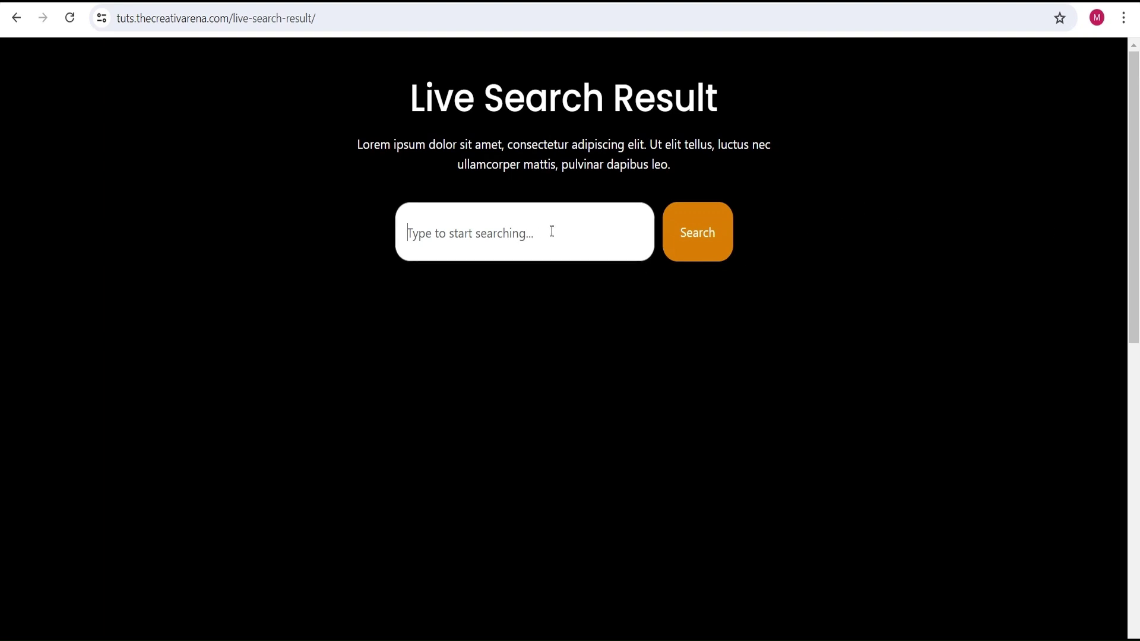
pyautogui.write('seed')
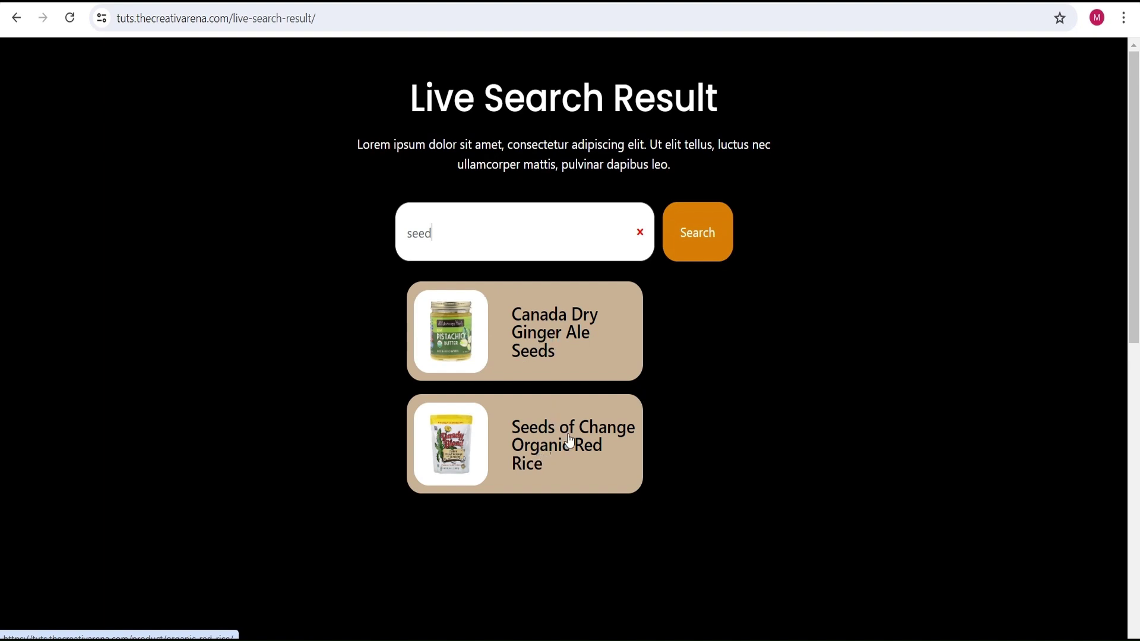
pyautogui.moveTo(453, 233); pyautogui.dragTo(391, 251)
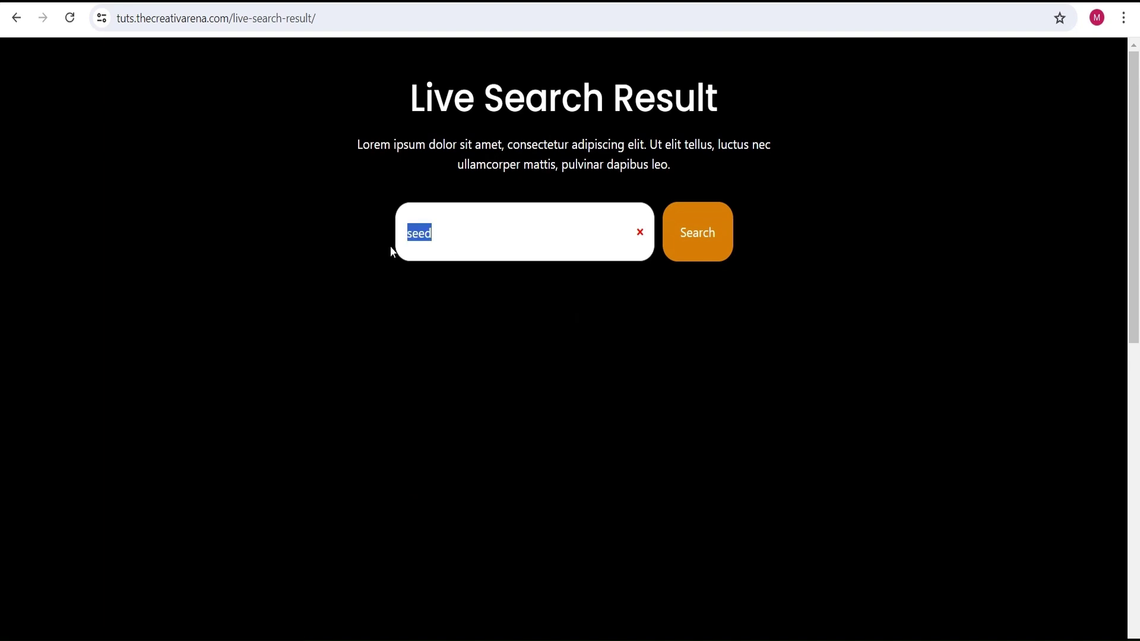
pyautogui.write('woo')
pyautogui.scroll(-1, 523, 385)
pyautogui.scroll(1, 528, 422)
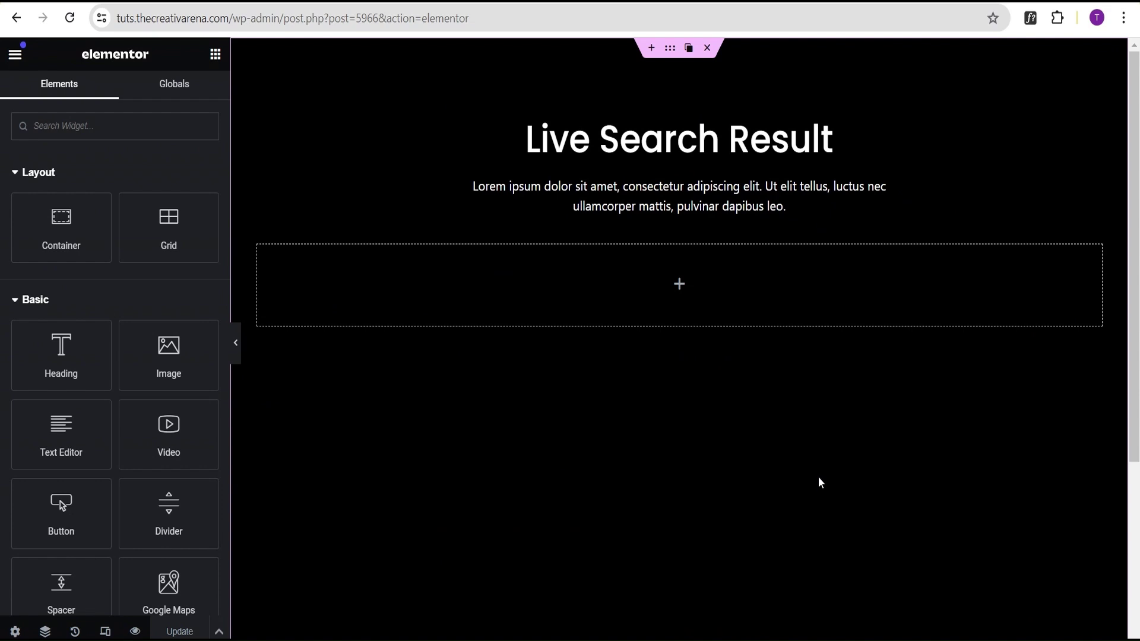
pyautogui.click(110, 128)
pyautogui.write('search')
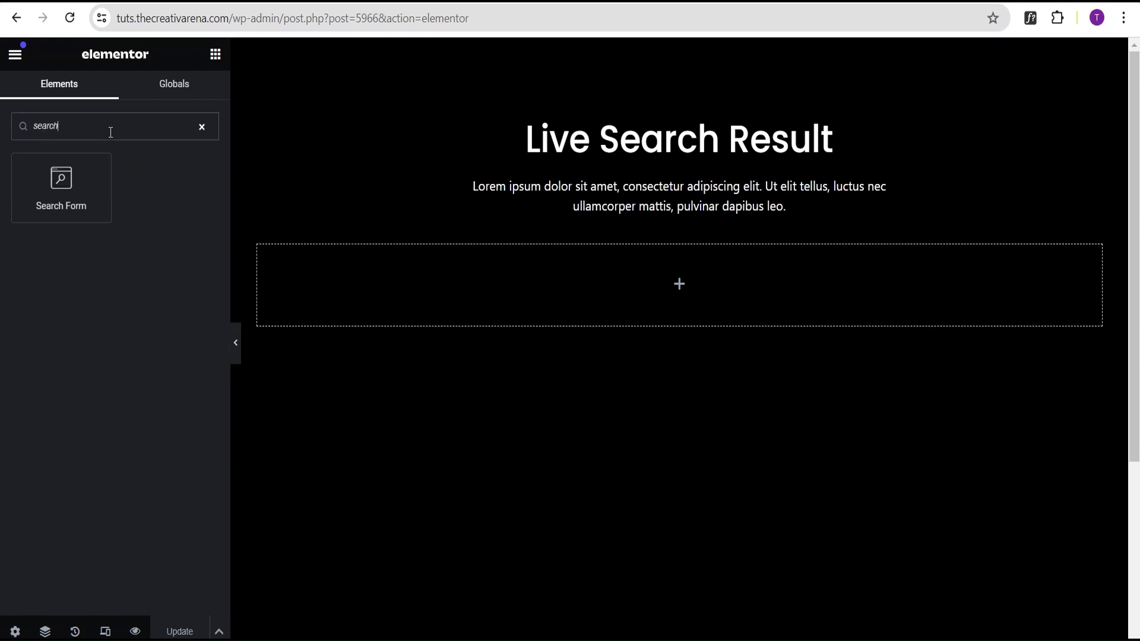
pyautogui.moveTo(61, 181); pyautogui.dragTo(555, 297)
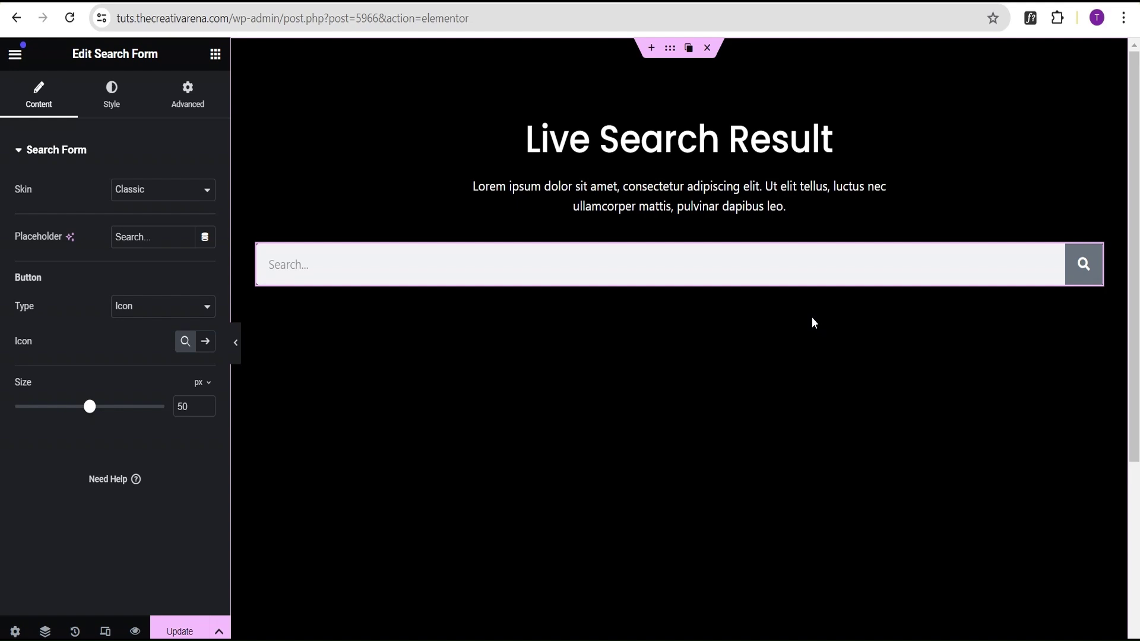
pyautogui.moveTo(1084, 255)
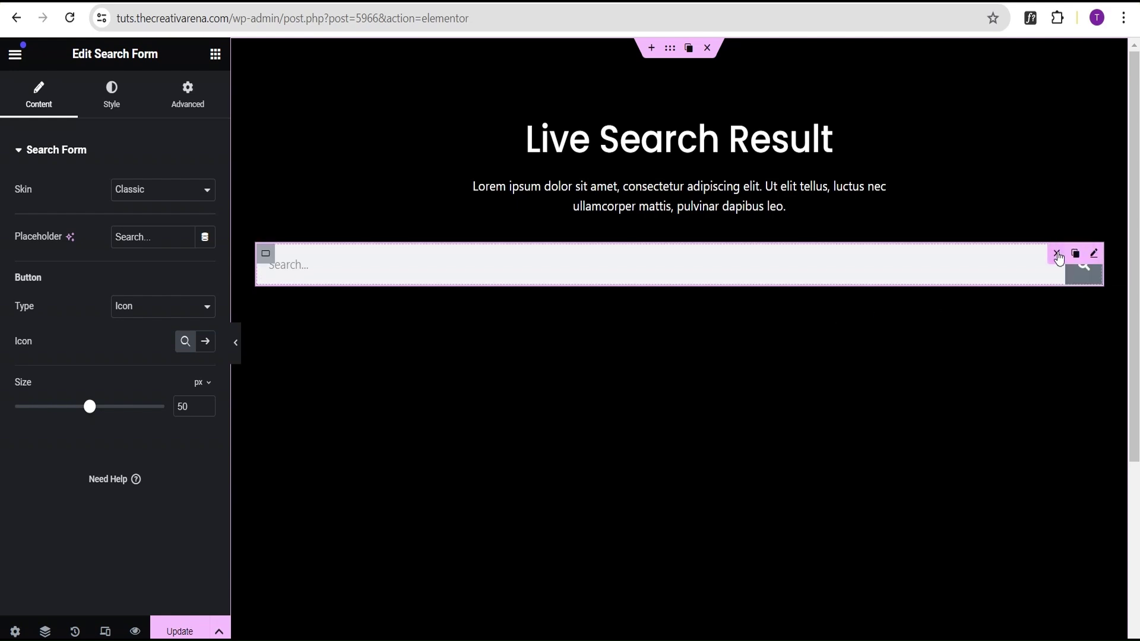
pyautogui.click(1057, 253)
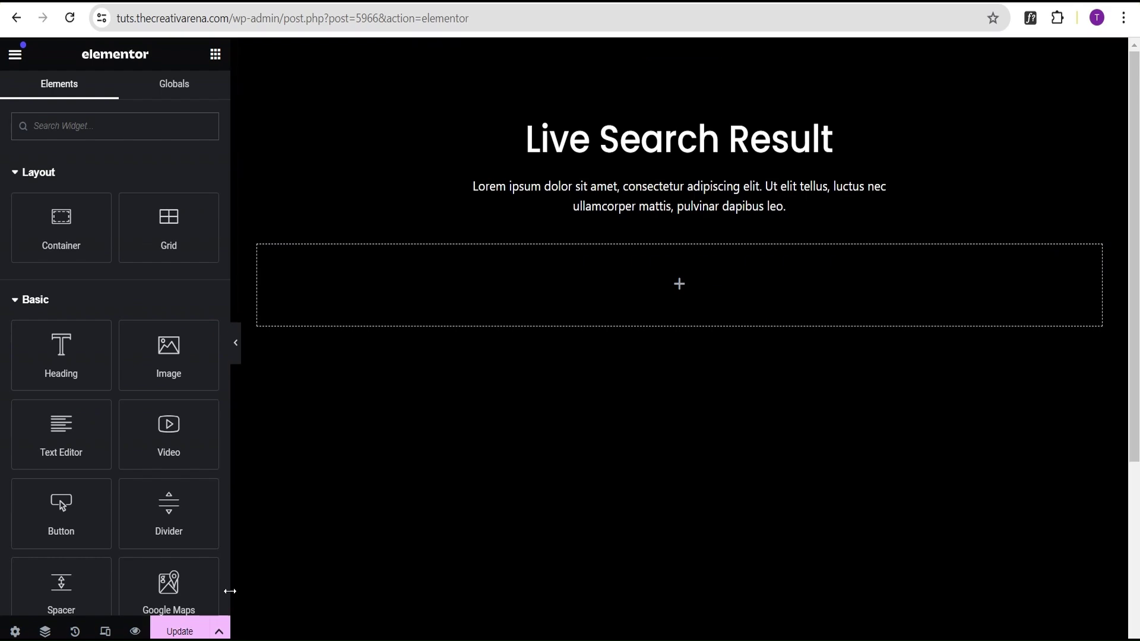
# Step: Save the page and go to Elementor's settings in WordPress Admin
pyautogui.click(180, 631)
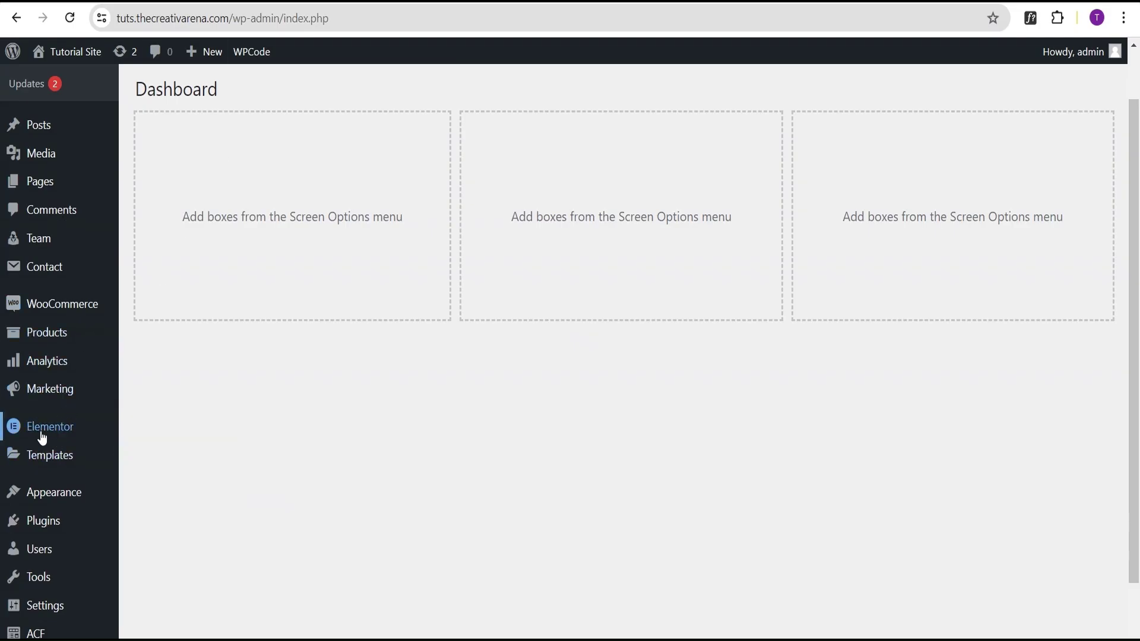
pyautogui.moveTo(40, 436)
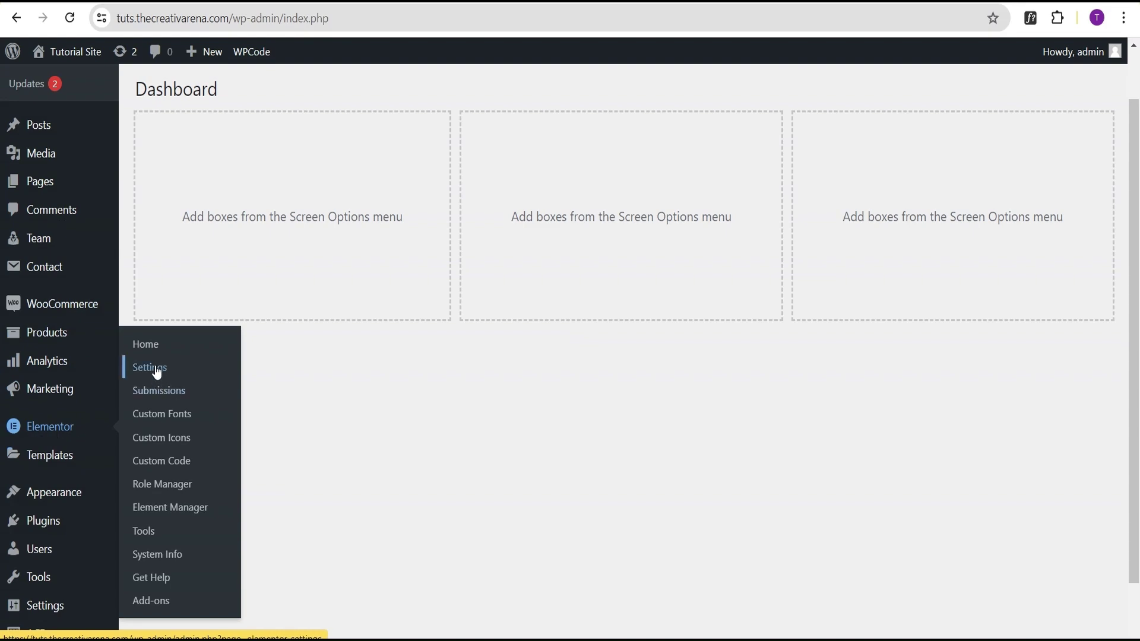
pyautogui.click(207, 368)
pyautogui.scroll(-3, 454, 365)
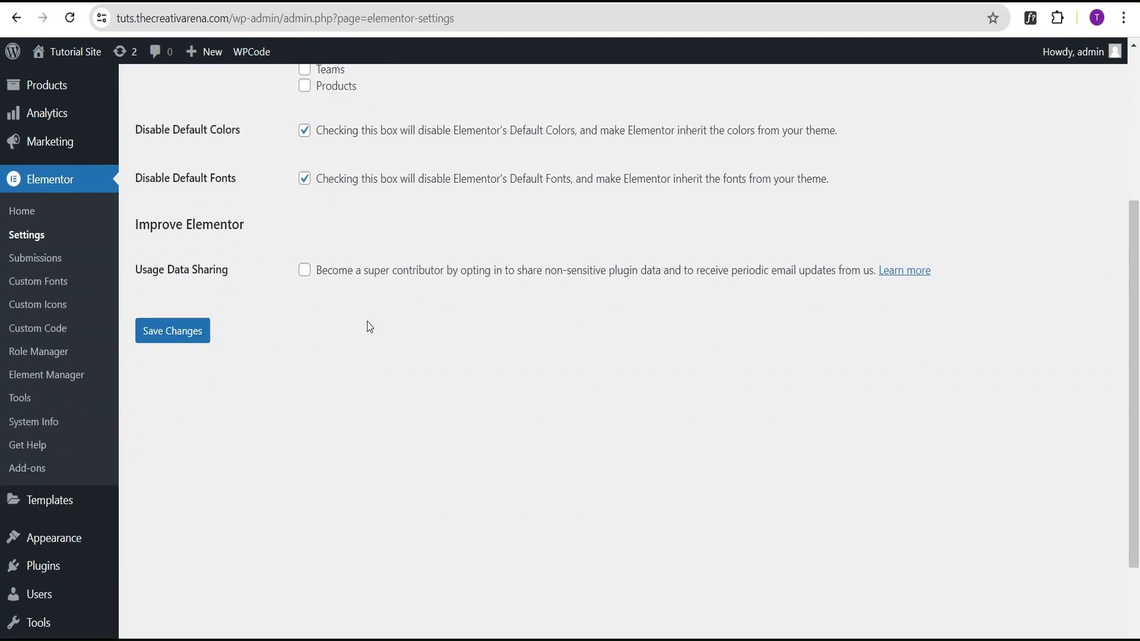
pyautogui.scroll(2, 369, 323)
# Step: Set the Search experiment under Features to Active and save the changes
pyautogui.click(455, 119)
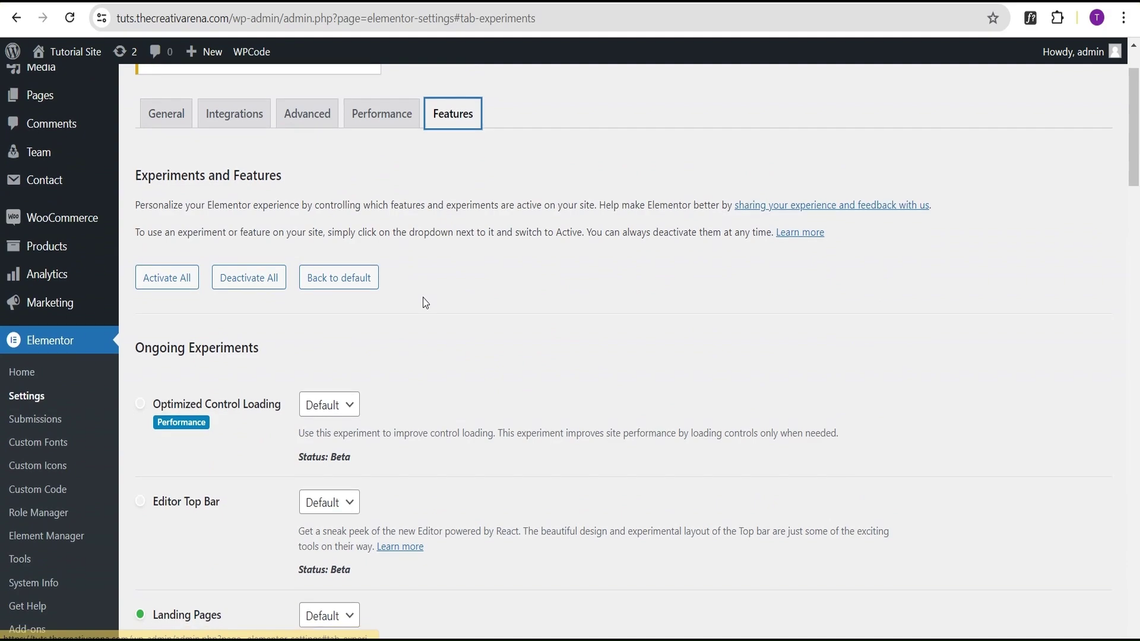
pyautogui.scroll(-12, 422, 301)
pyautogui.scroll(-8, 397, 321)
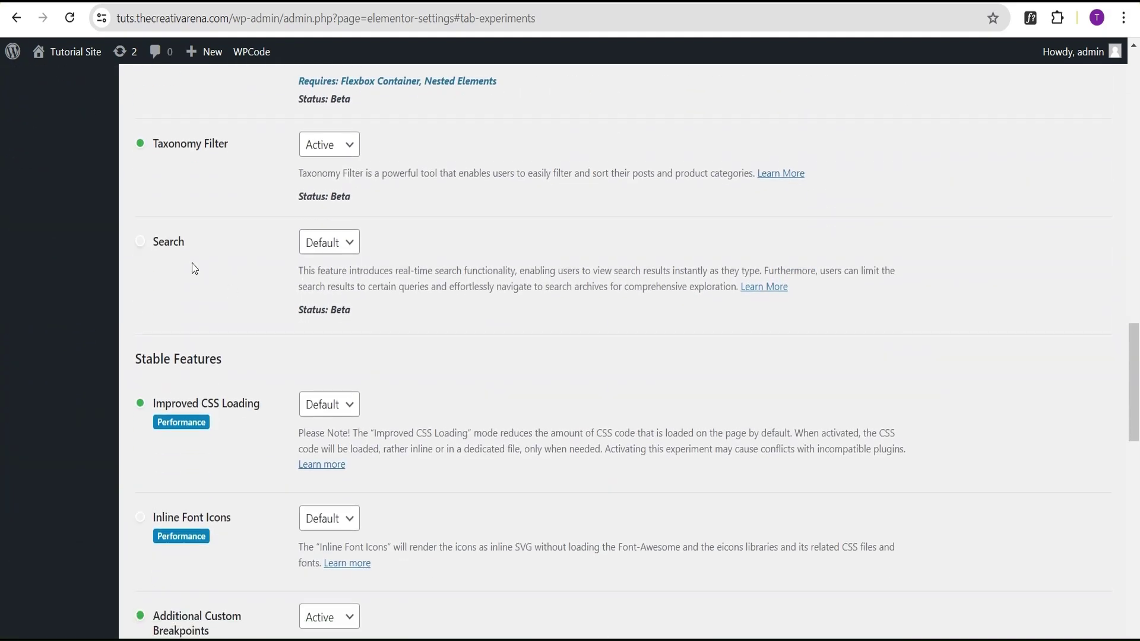
pyautogui.click(329, 242)
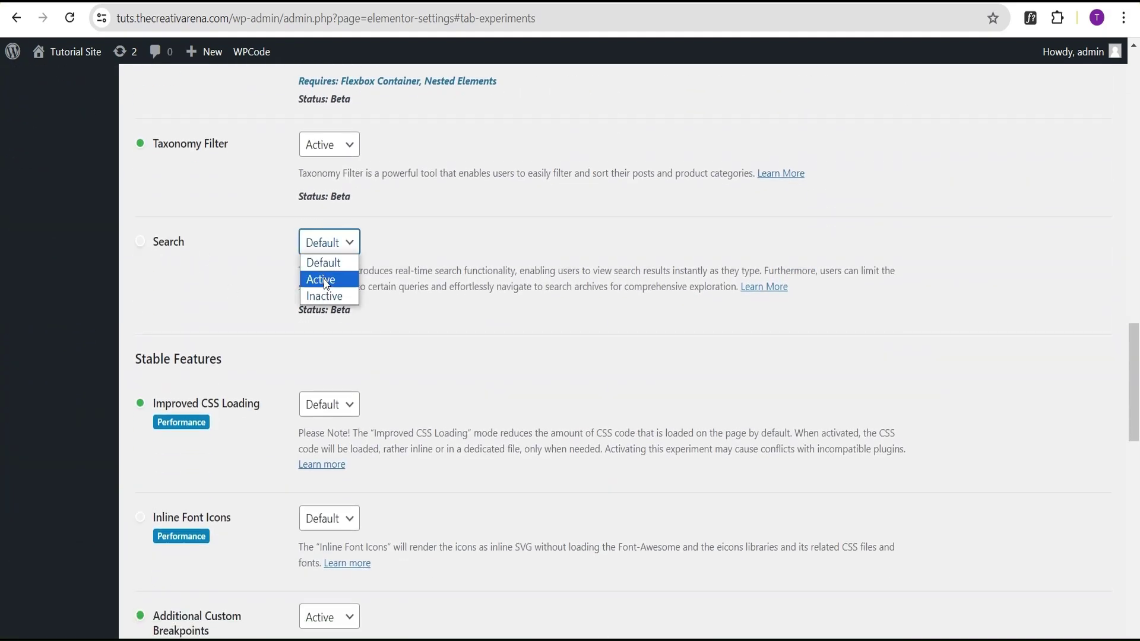
pyautogui.click(321, 277)
pyautogui.scroll(-15, 254, 308)
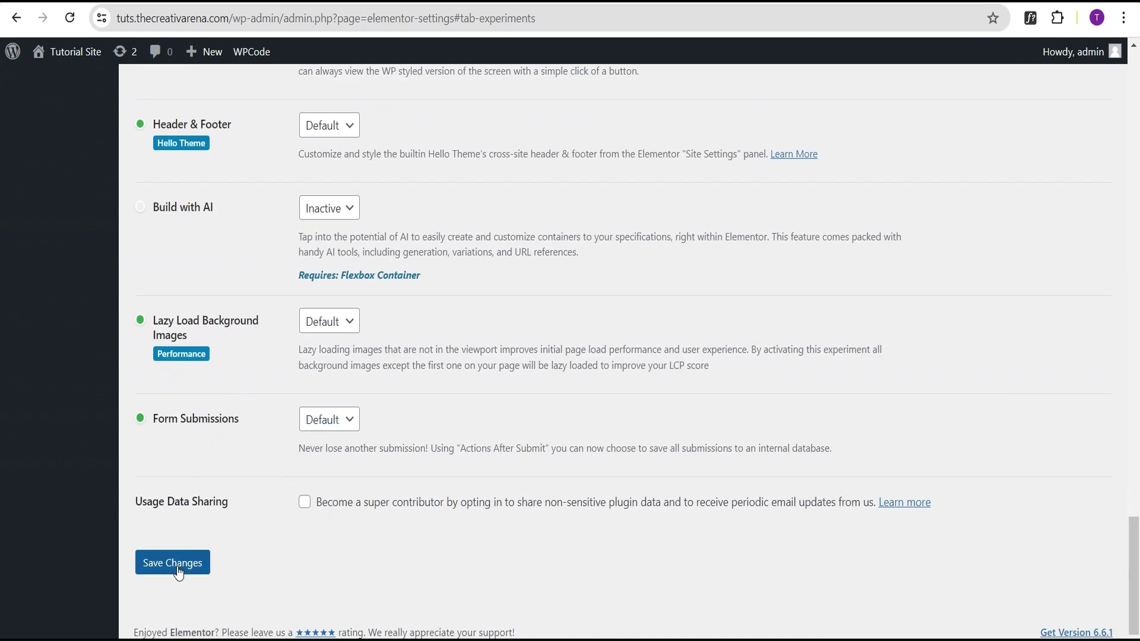
pyautogui.click(207, 568)
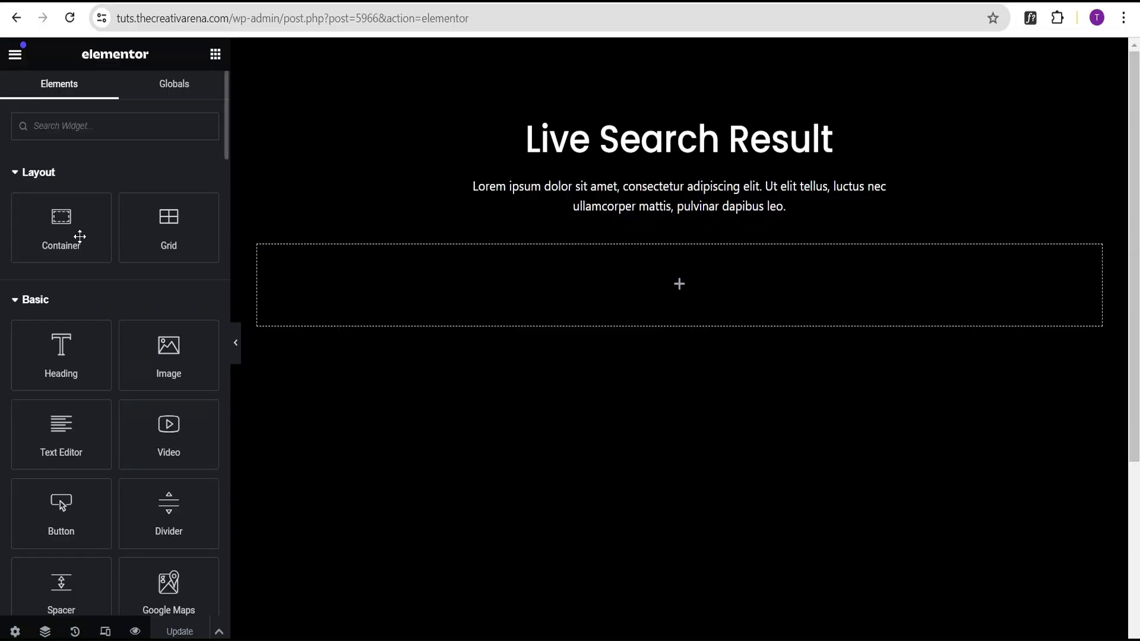
# Step: Reload the editor and drag the Search widget into the empty container
pyautogui.click(70, 18)
pyautogui.click(62, 130)
pyautogui.write('search')
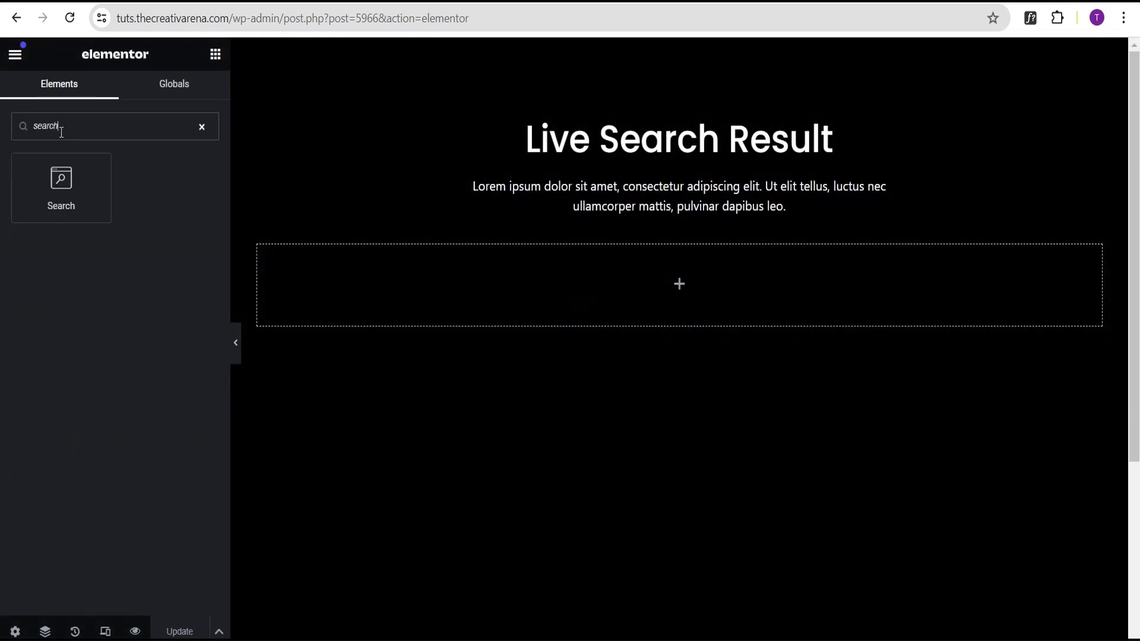
pyautogui.moveTo(60, 187); pyautogui.dragTo(590, 317)
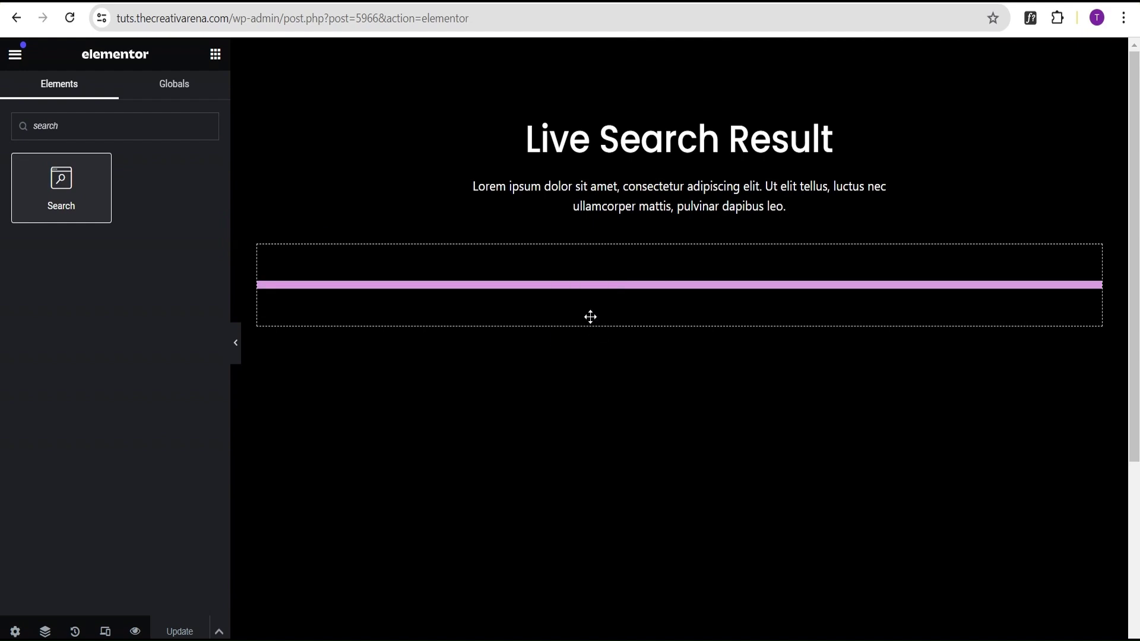
pyautogui.scroll(-2, 36, 226)
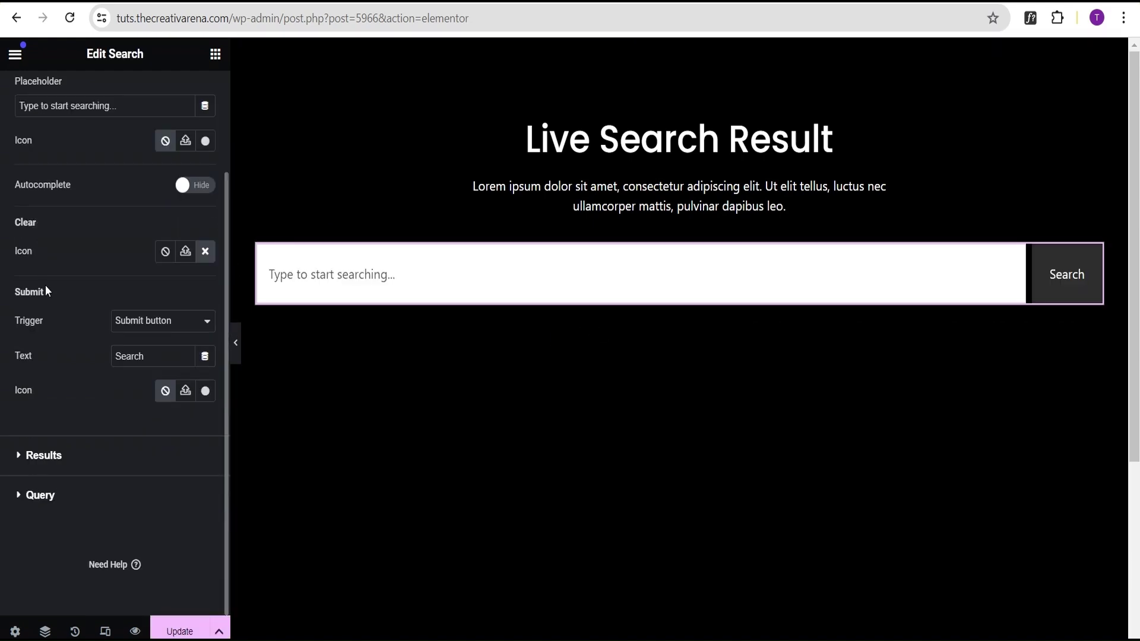
pyautogui.scroll(2, 45, 282)
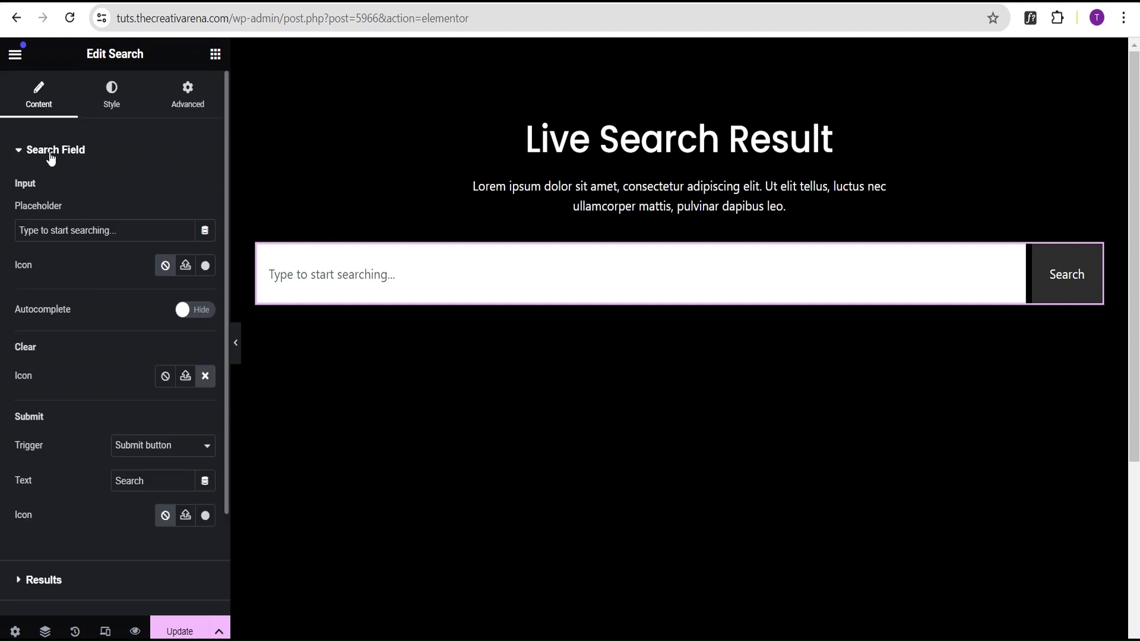
# Step: Try Autocomplete on the search field, then turn it back off
pyautogui.click(30, 152)
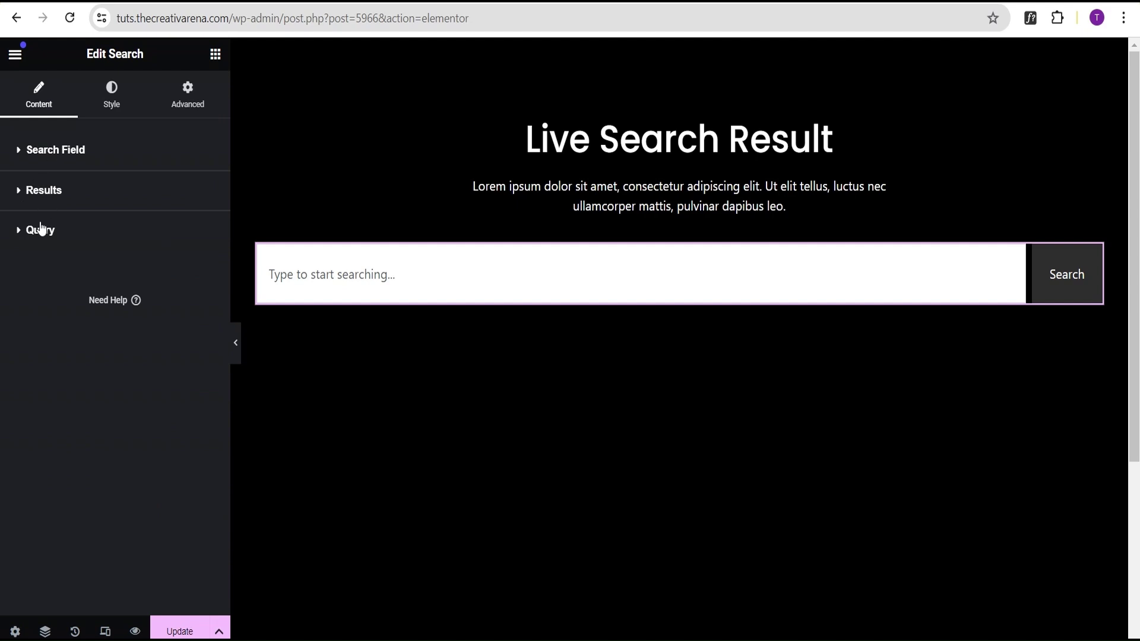
pyautogui.click(20, 157)
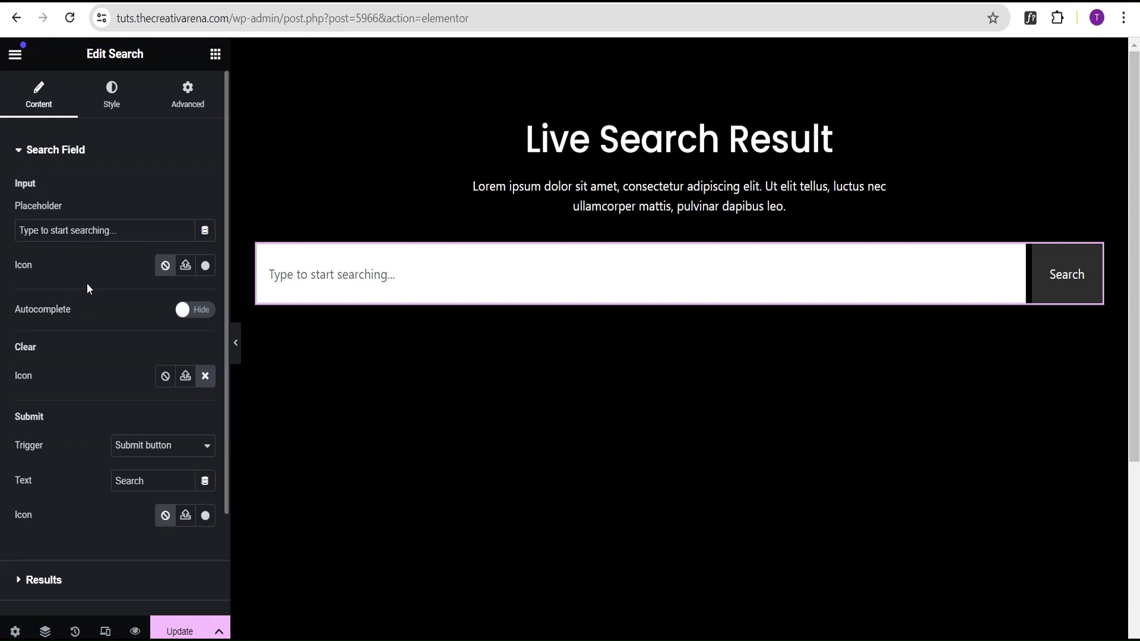
pyautogui.scroll(-2, 124, 301)
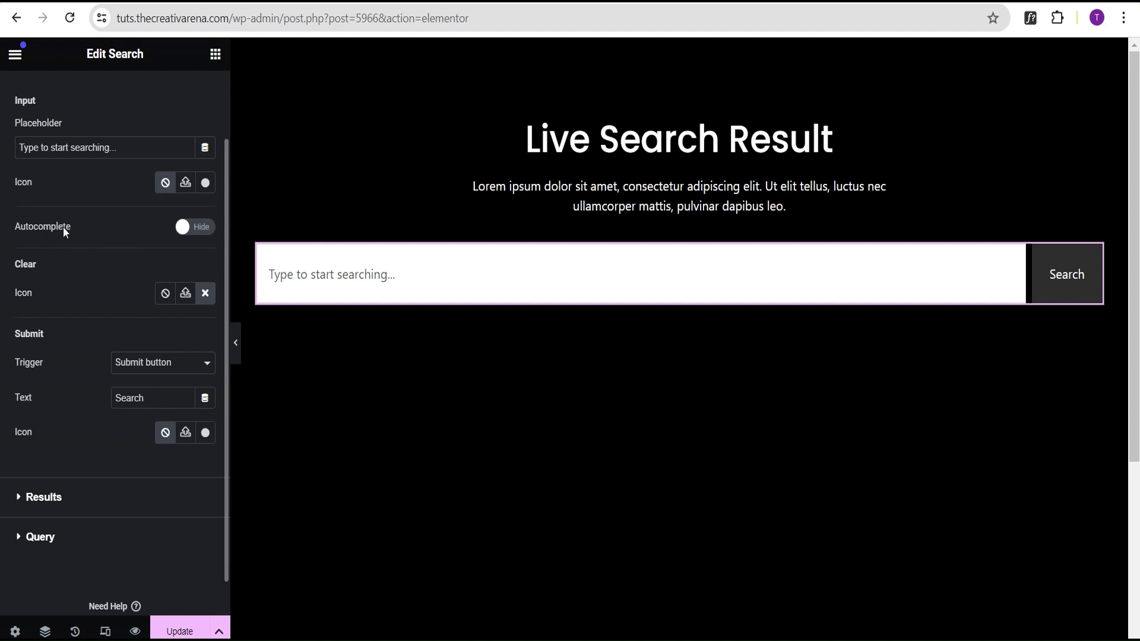
pyautogui.click(204, 229)
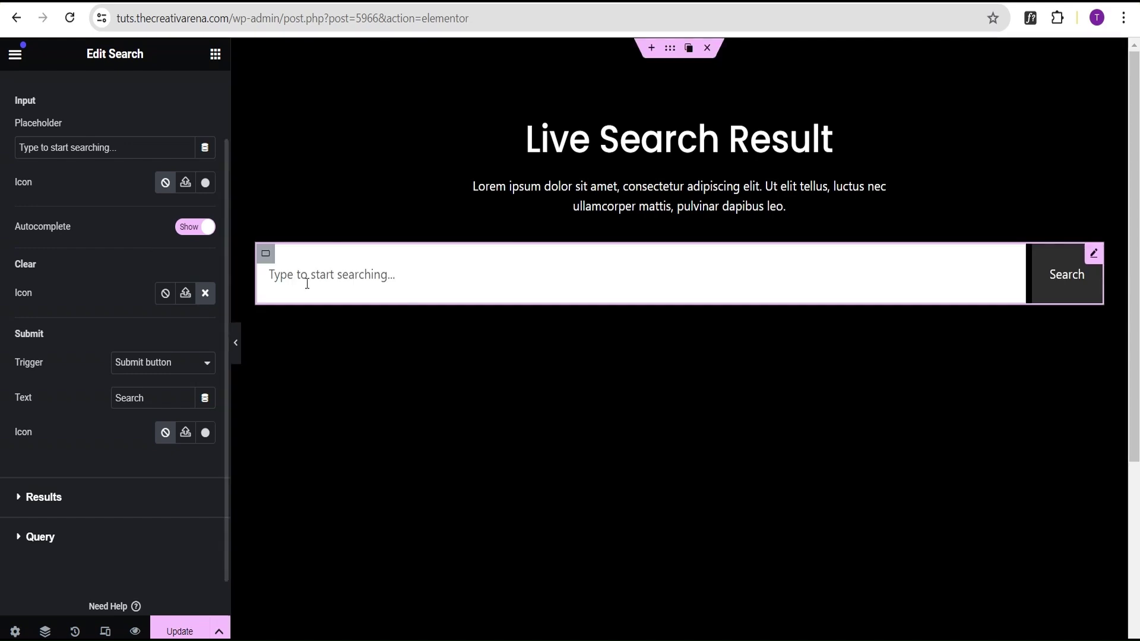
pyautogui.click(396, 279)
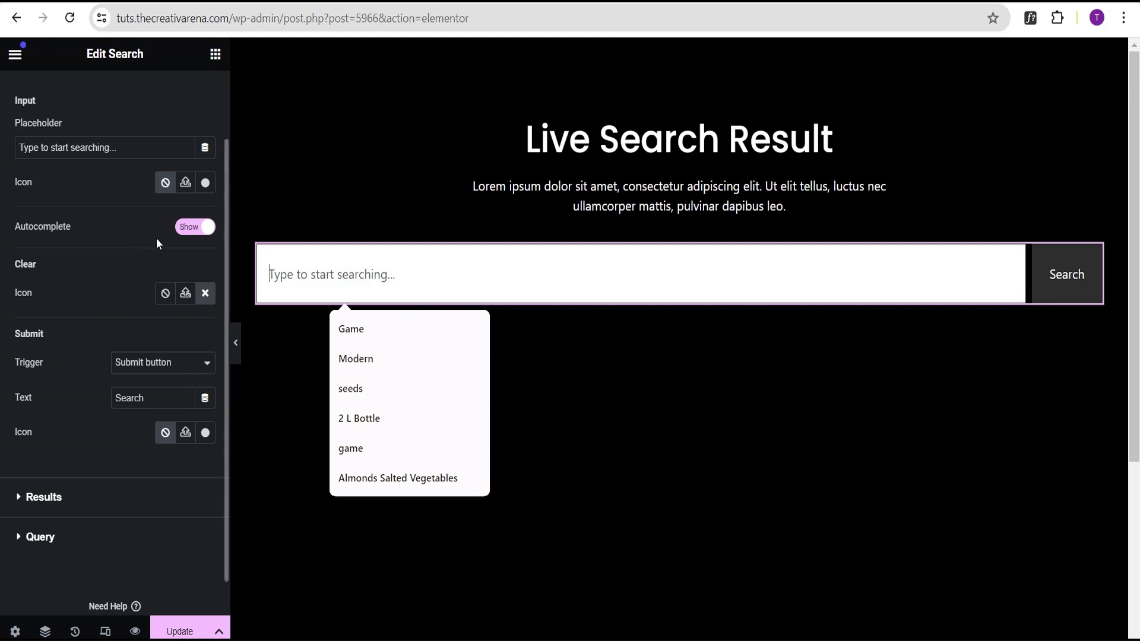
pyautogui.click(188, 226)
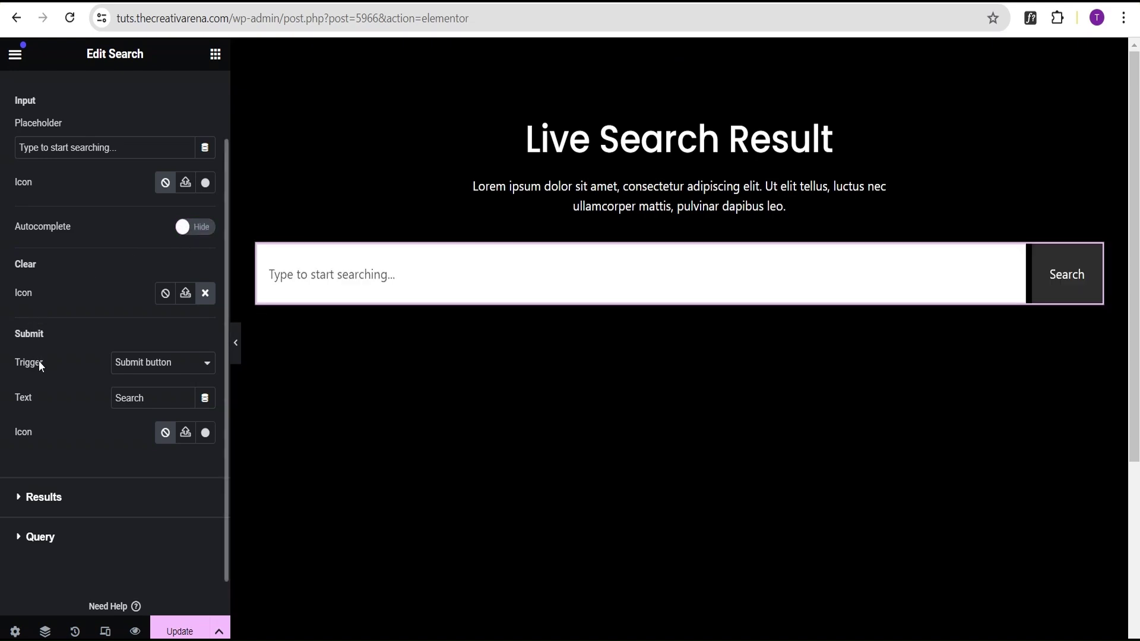
# Step: Set the Search widget's submit trigger to Both
pyautogui.click(148, 367)
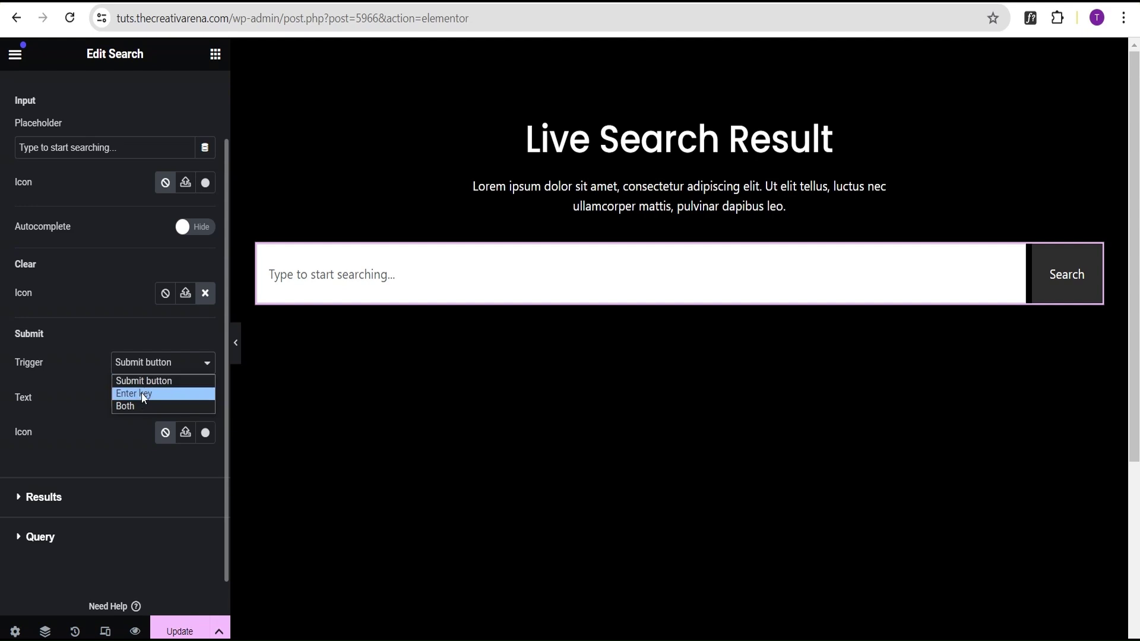
pyautogui.click(127, 407)
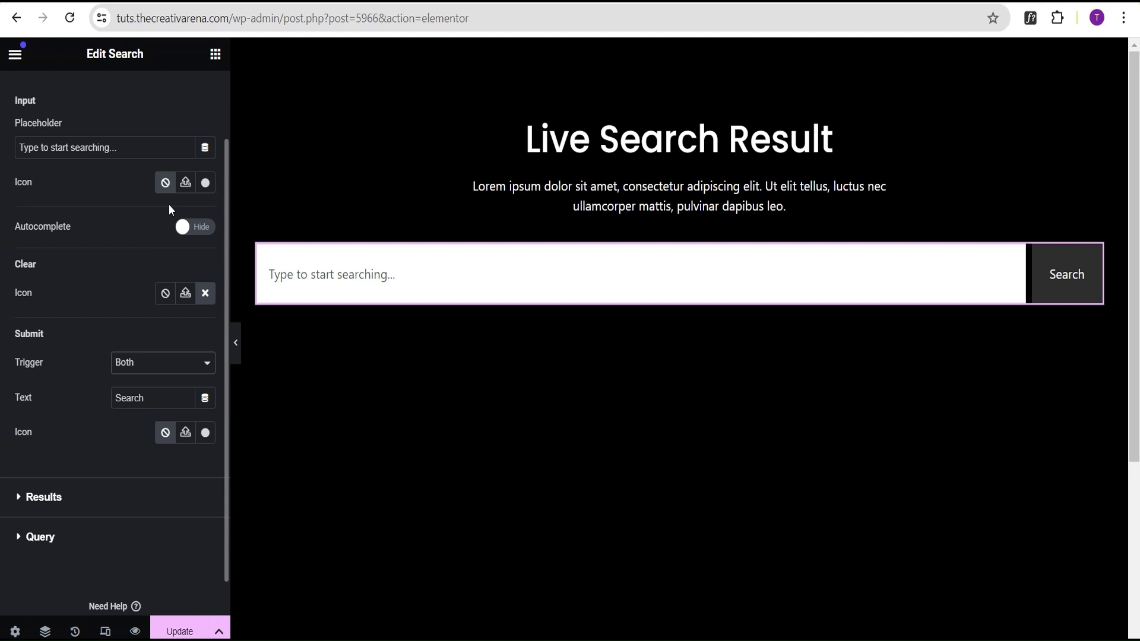
pyautogui.scroll(-1, 66, 396)
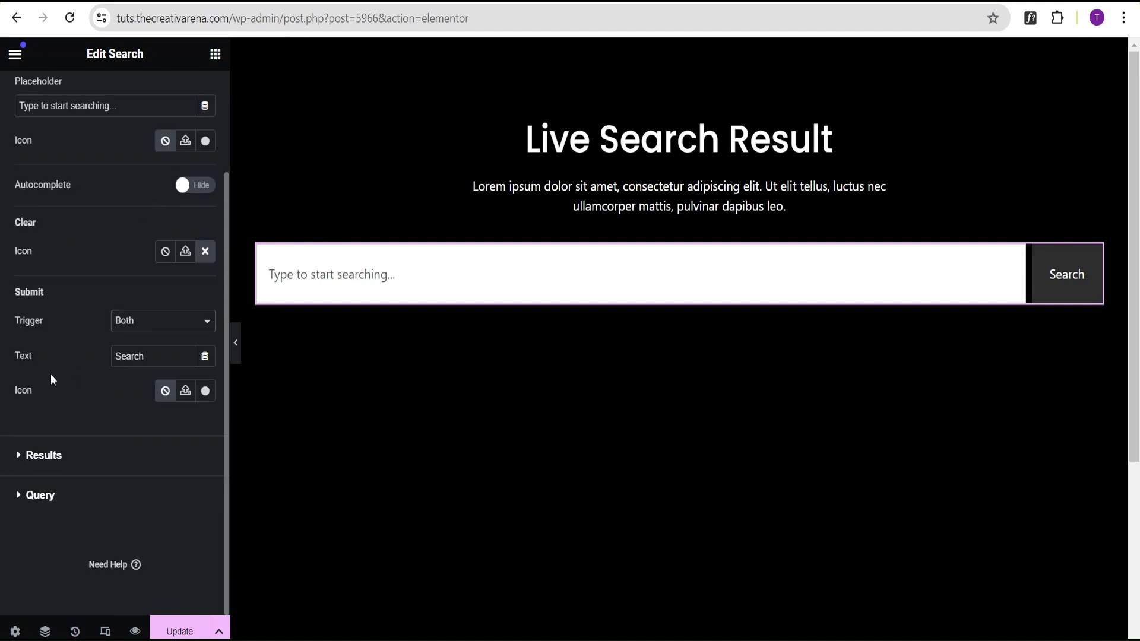
pyautogui.click(41, 462)
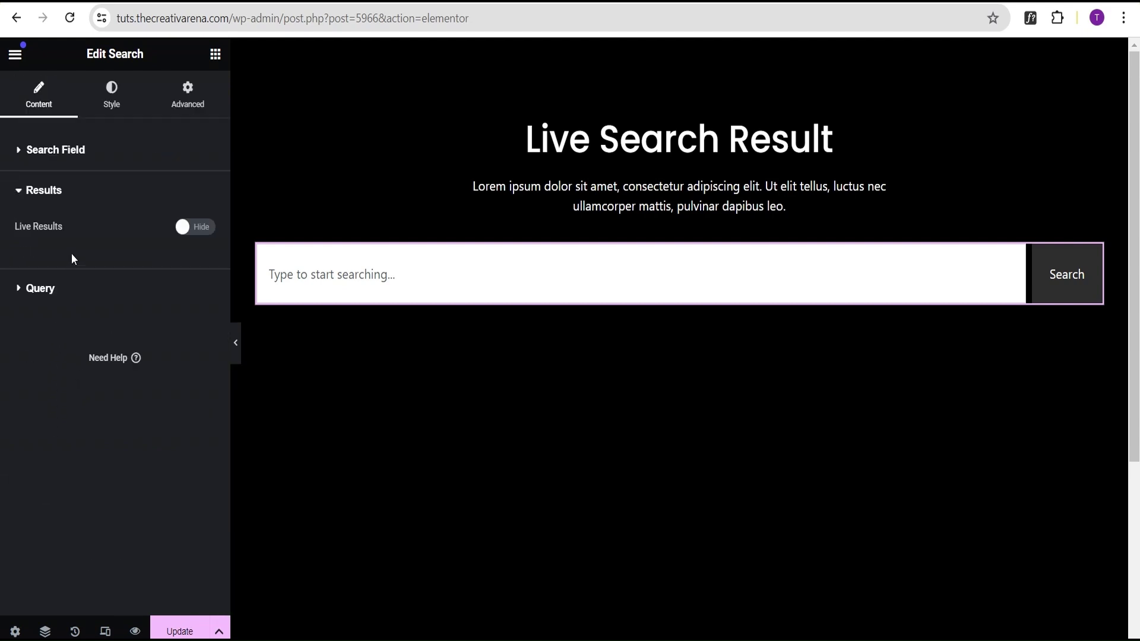
# Step: Switch Live Results to Show, review templates, and keep the Query Source set to All
pyautogui.click(199, 231)
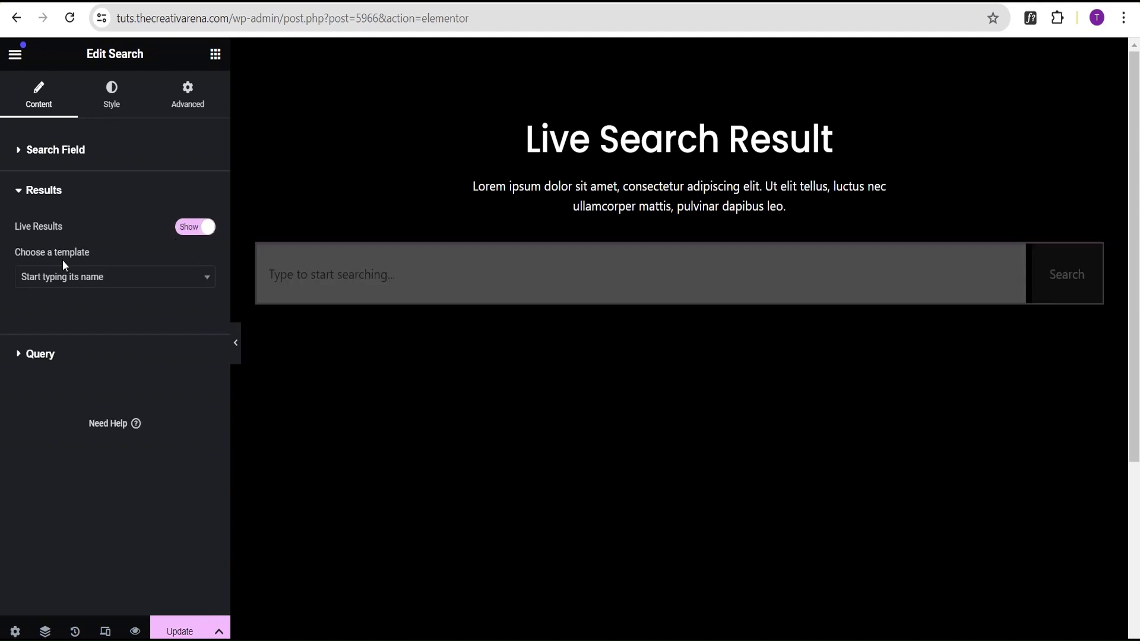
pyautogui.click(59, 277)
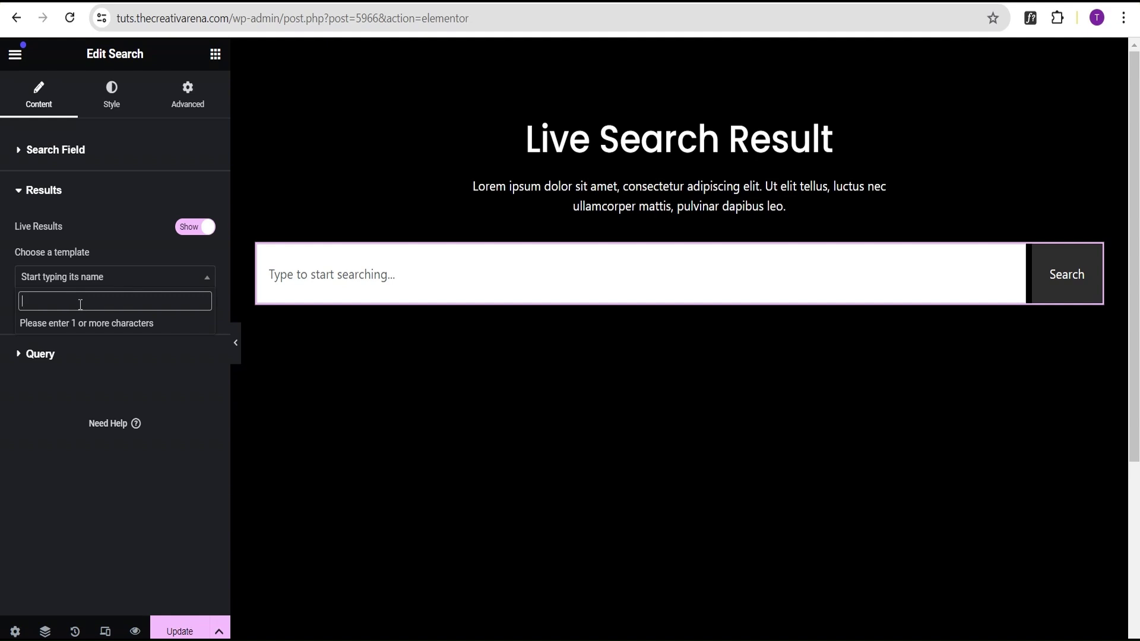
pyautogui.click(45, 359)
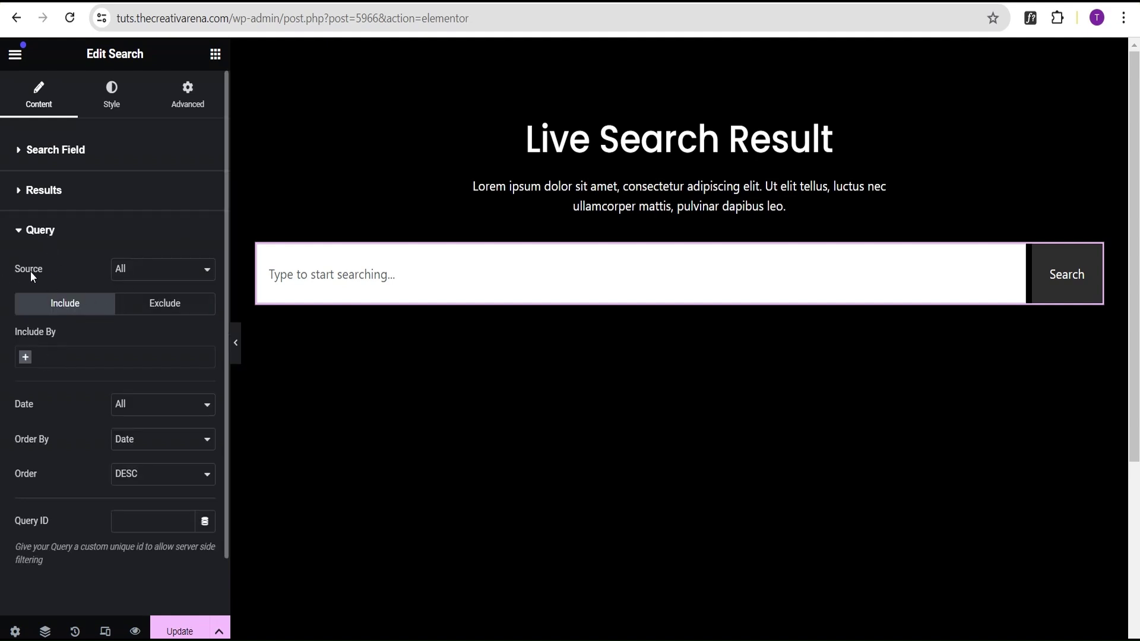
pyautogui.click(125, 274)
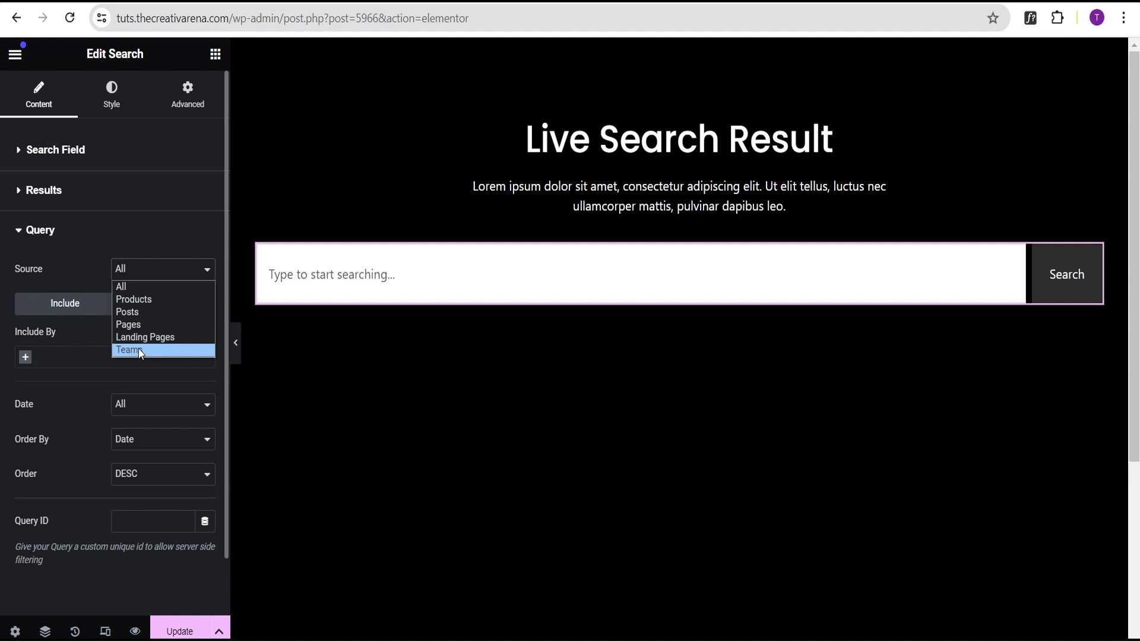
pyautogui.click(40, 268)
pyautogui.click(40, 232)
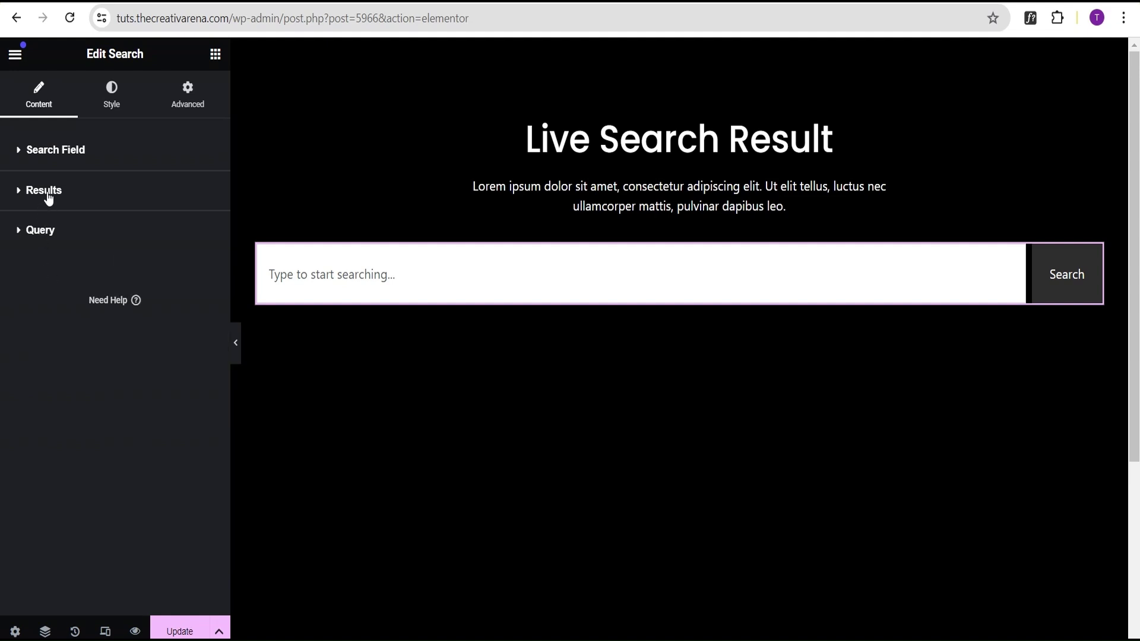
pyautogui.click(45, 191)
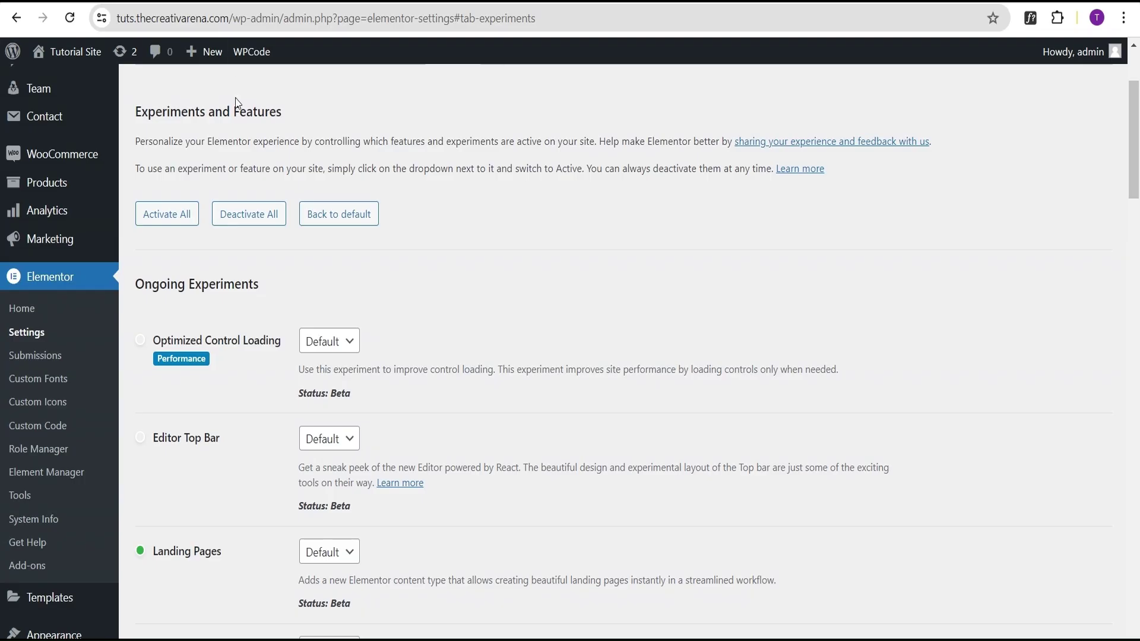
# Step: Look over the Elementor experiments, then return to the Live Search Result editor
pyautogui.scroll(-3, 35, 427)
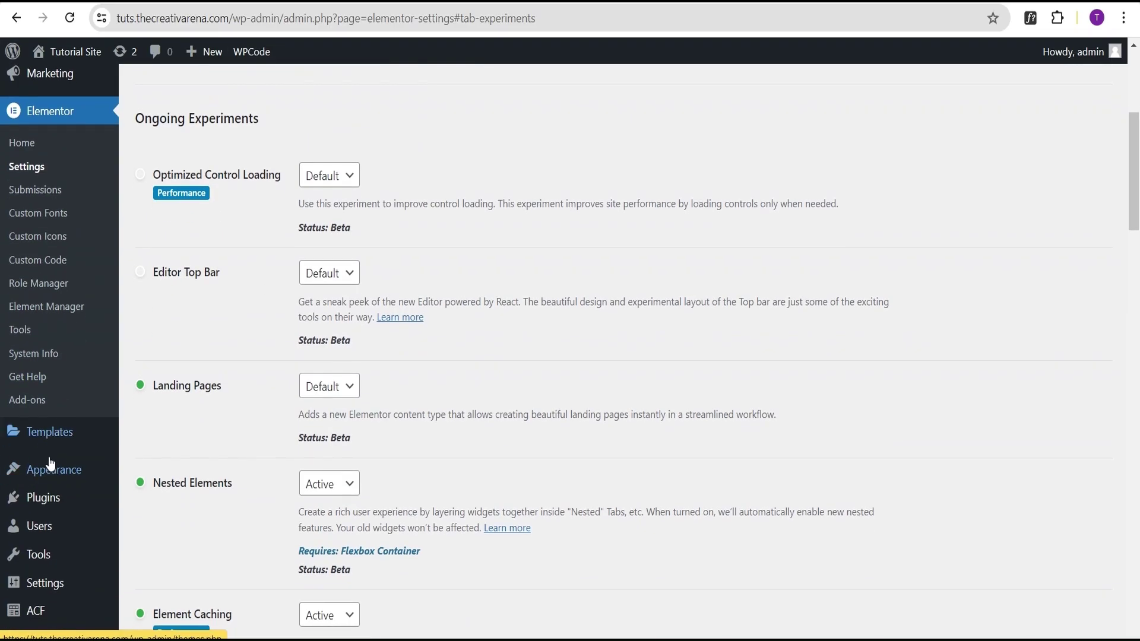
pyautogui.moveTo(46, 442)
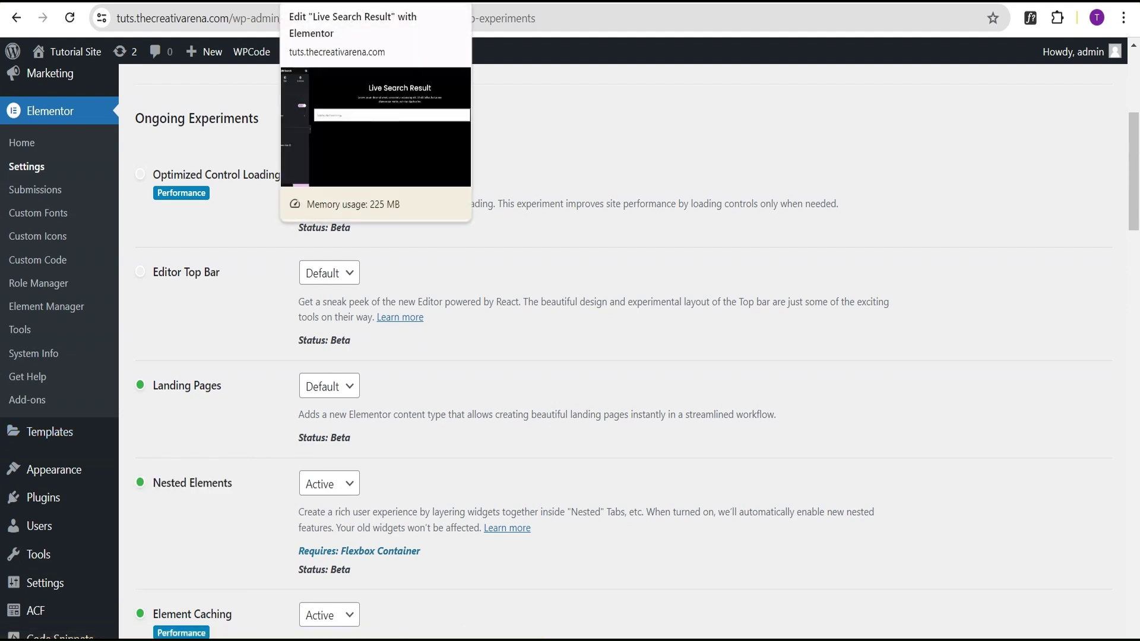
pyautogui.click(332, 2)
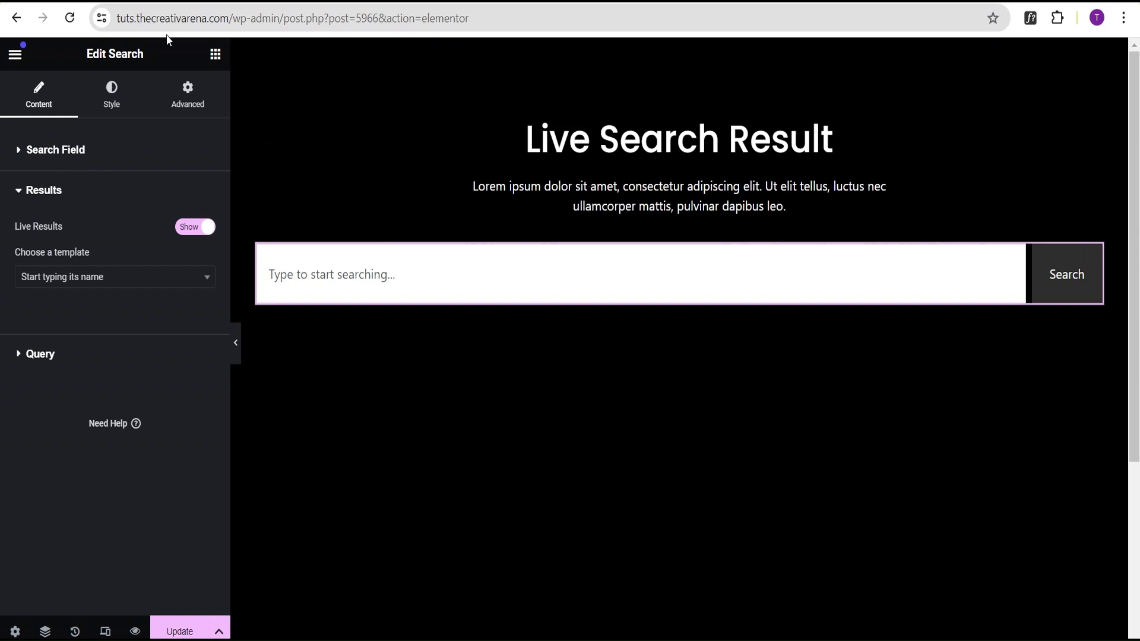
# Step: Add a Loop Grid below the search bar, set it to Products, create a template and save
pyautogui.click(215, 54)
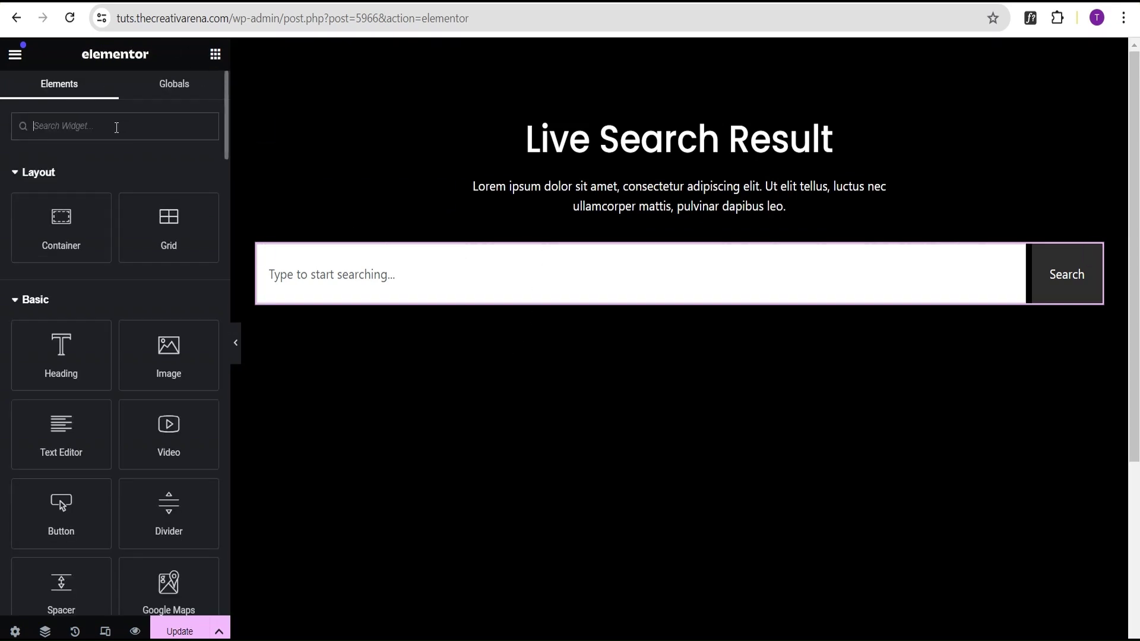
pyautogui.write('loop')
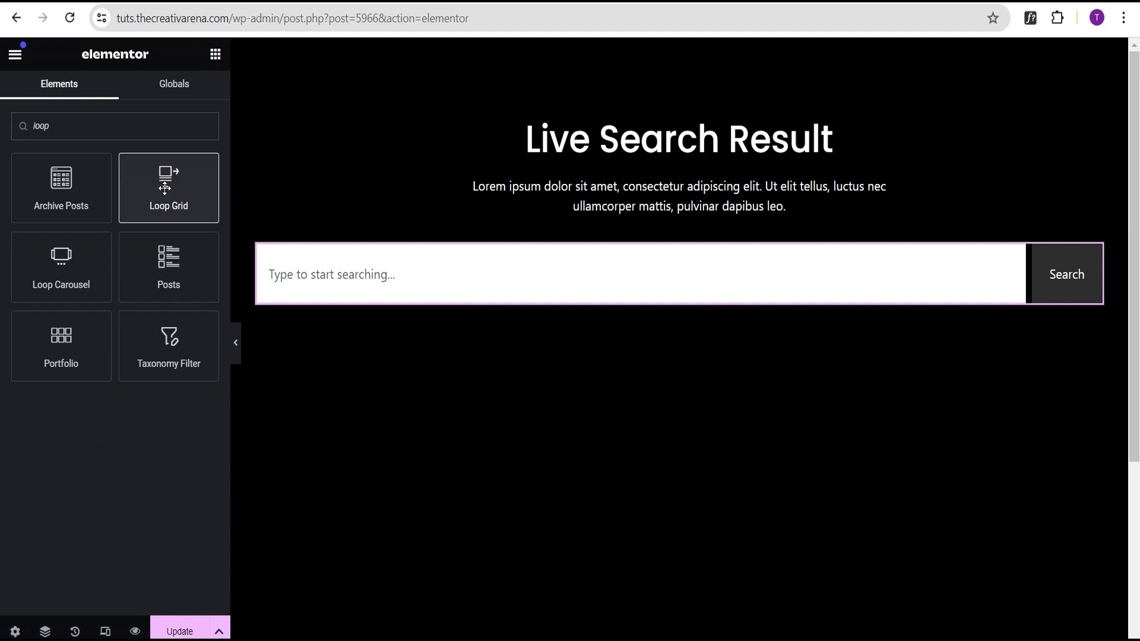
pyautogui.moveTo(165, 188); pyautogui.dragTo(415, 294)
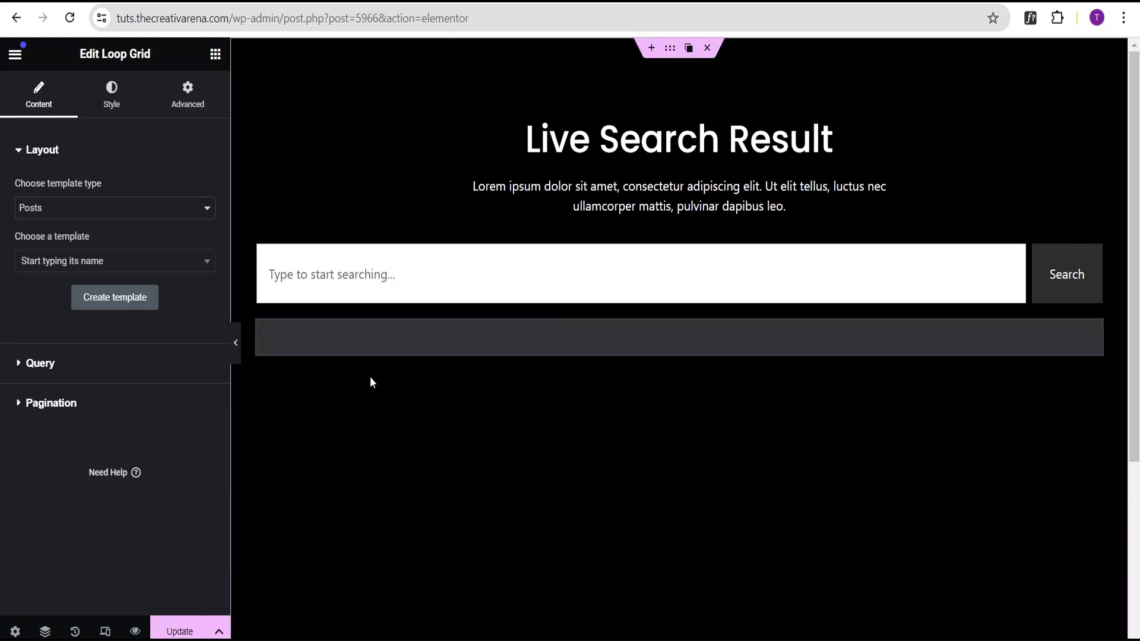
pyautogui.click(45, 209)
pyautogui.click(43, 238)
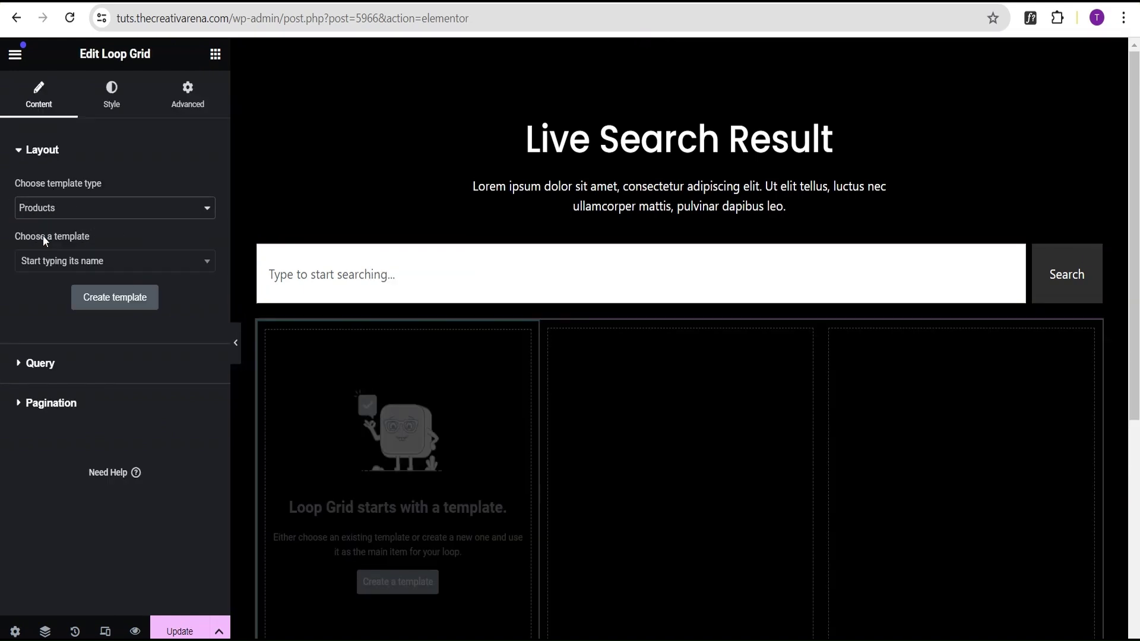
pyautogui.click(109, 298)
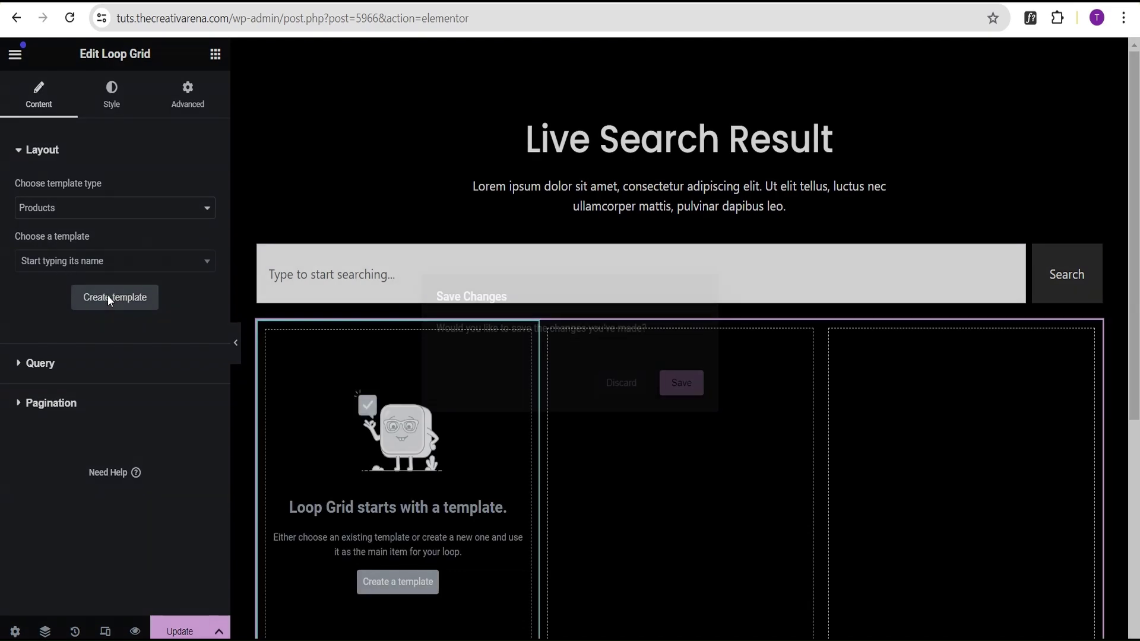
pyautogui.click(678, 386)
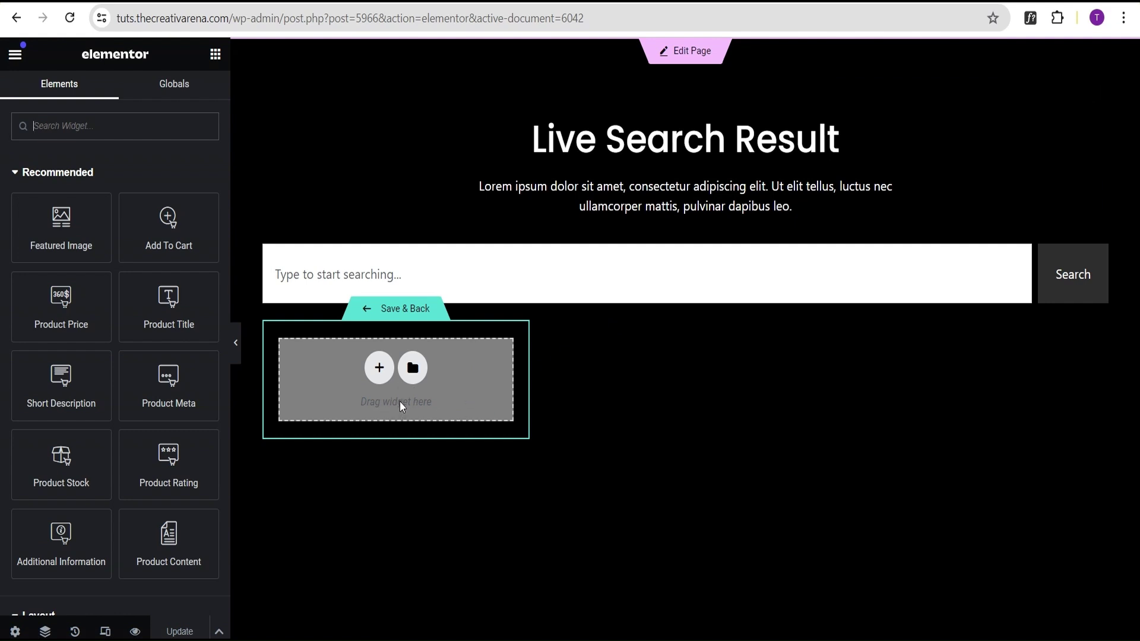
# Step: Insert a row flexbox container and drop a nested Container inside it
pyautogui.click(378, 373)
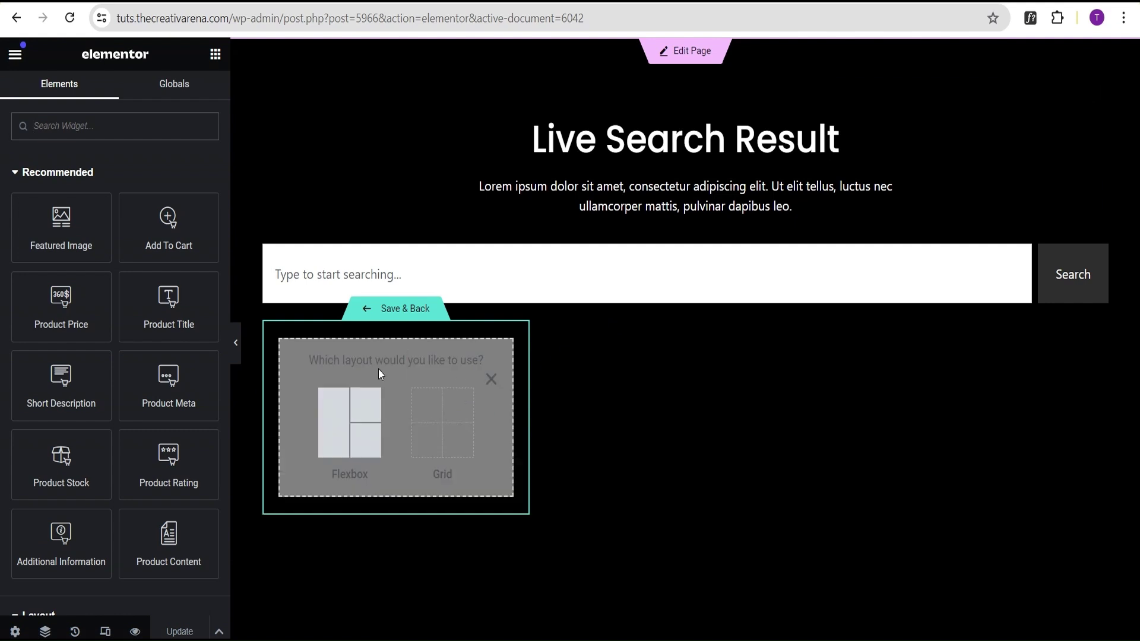
pyautogui.click(346, 429)
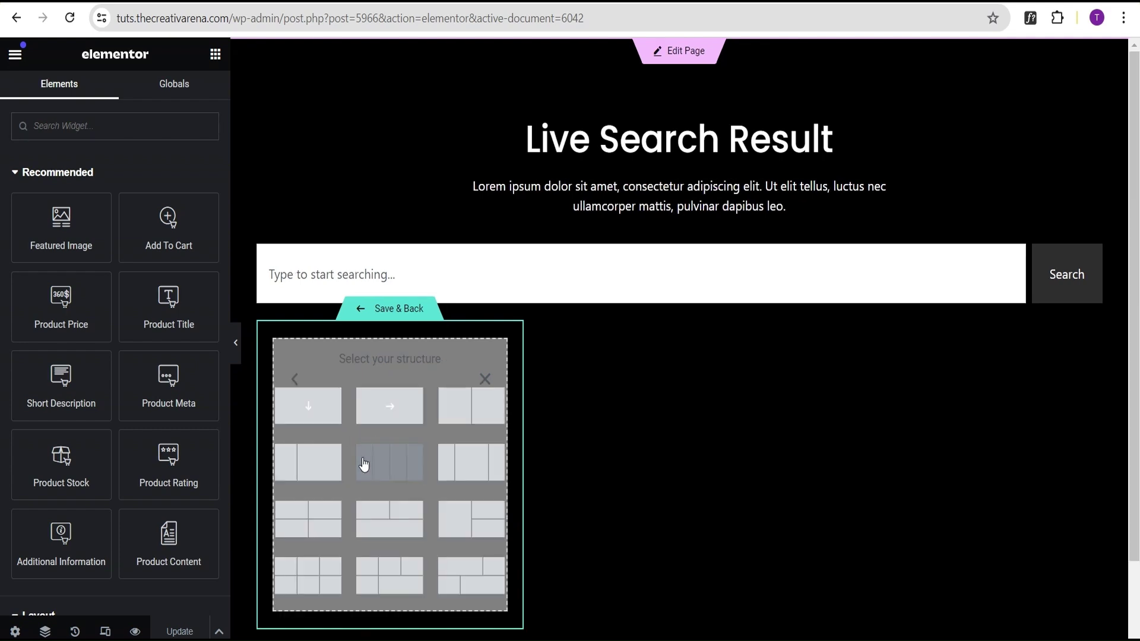
pyautogui.click(389, 408)
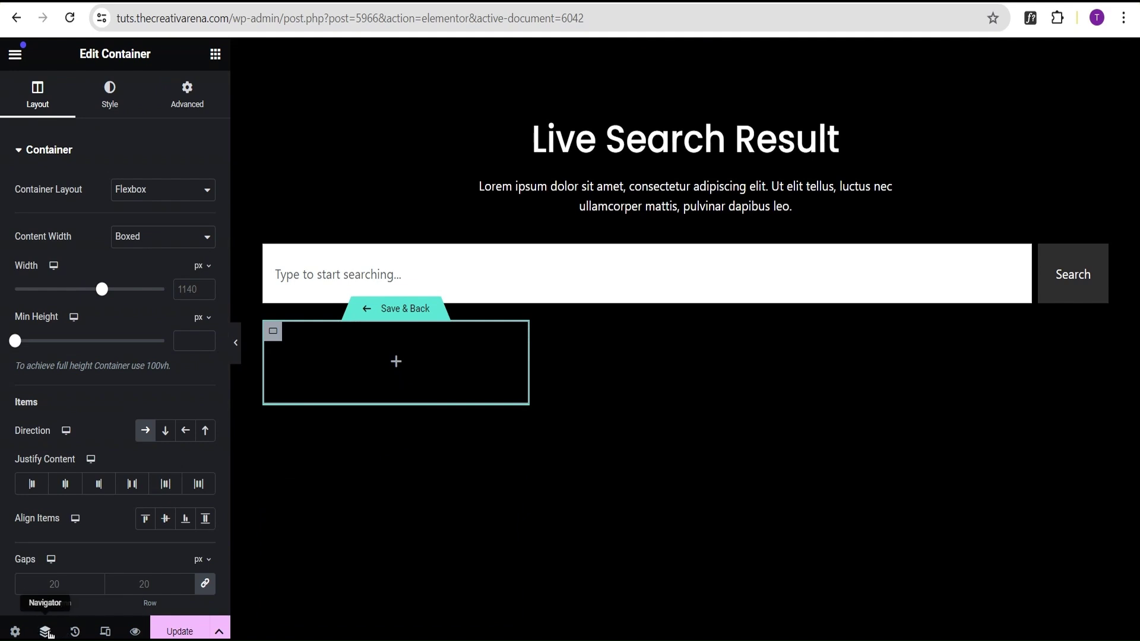
pyautogui.click(46, 633)
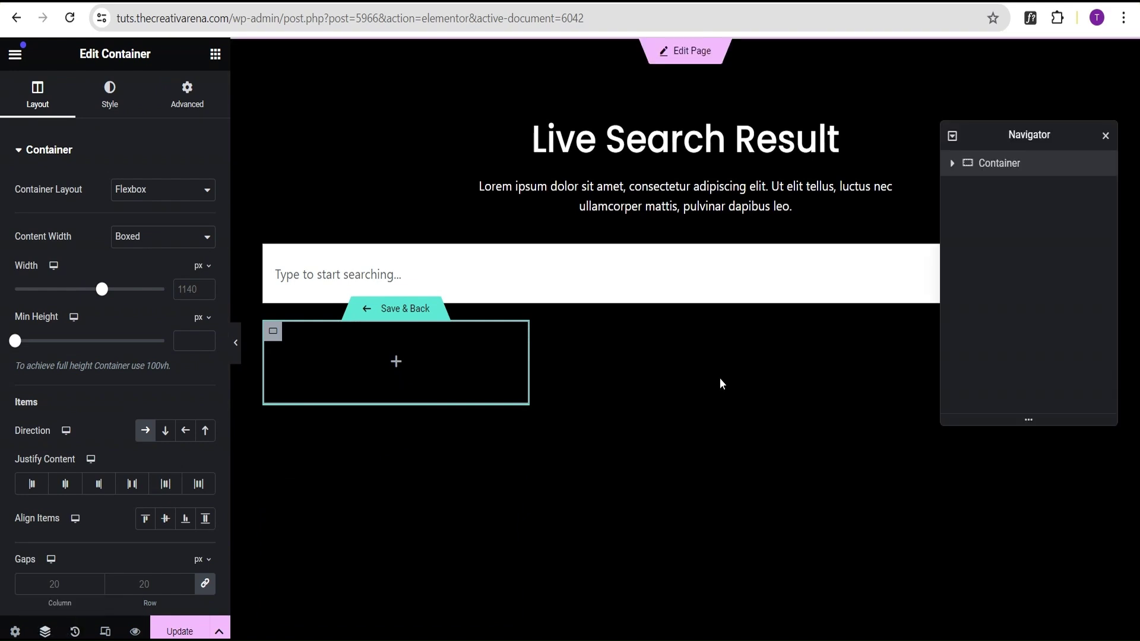
pyautogui.click(396, 361)
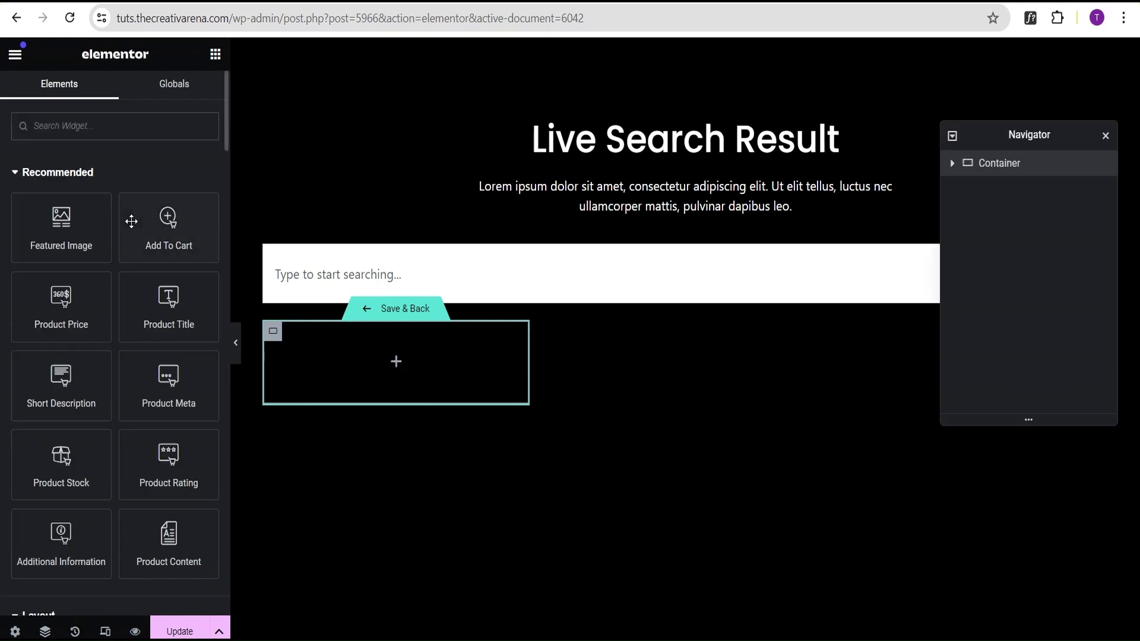
pyautogui.scroll(-3, 82, 409)
pyautogui.scroll(-3, 81, 409)
pyautogui.moveTo(61, 336); pyautogui.dragTo(383, 365)
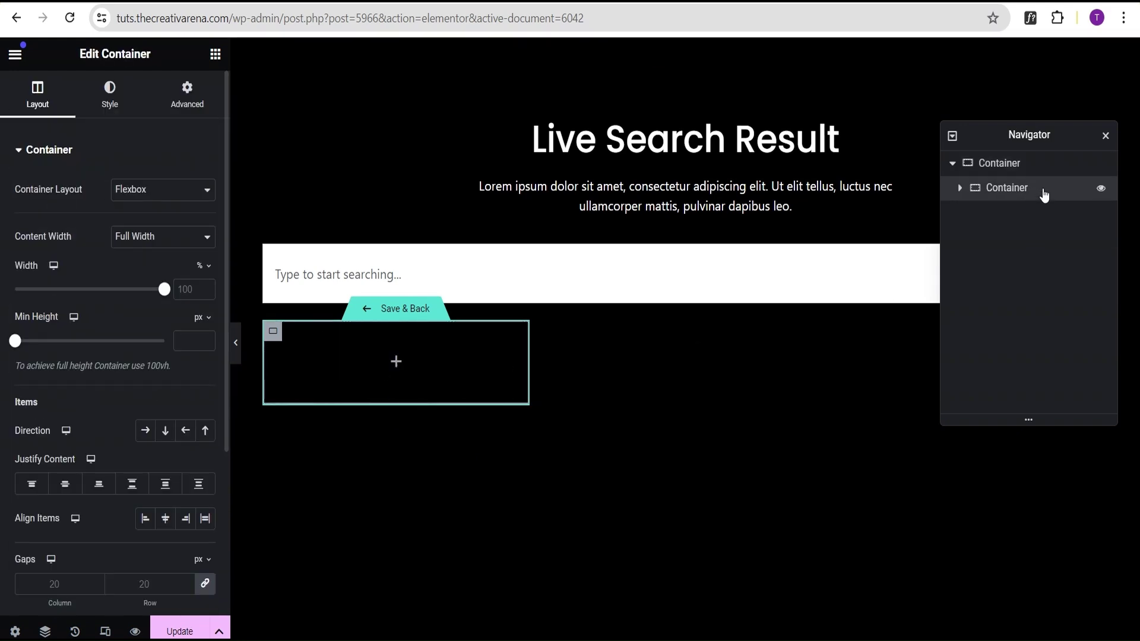
# Step: Duplicate the nested container and set the two widths to 40% and 60%
pyautogui.rightClick(1043, 189)
pyautogui.click(1030, 246)
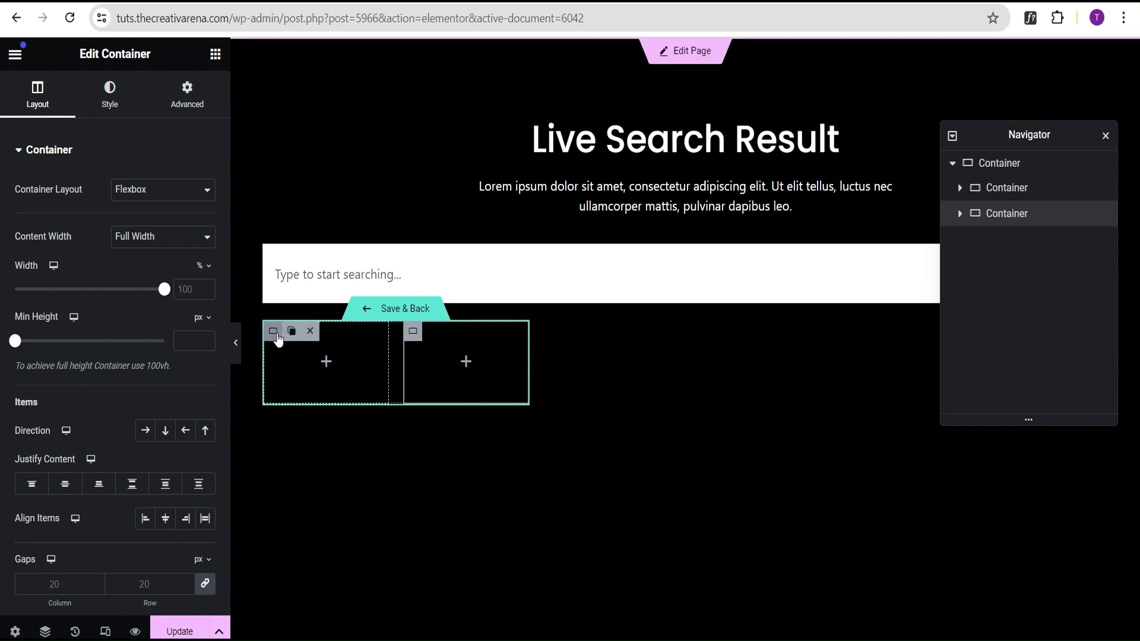
pyautogui.click(1028, 199)
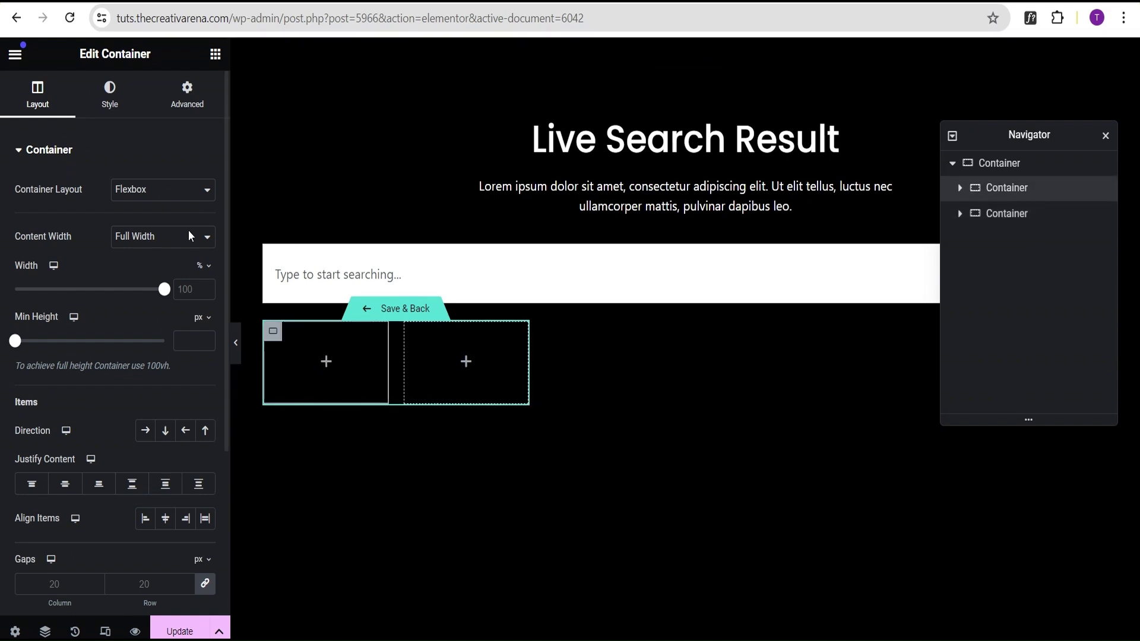
pyautogui.write('40')
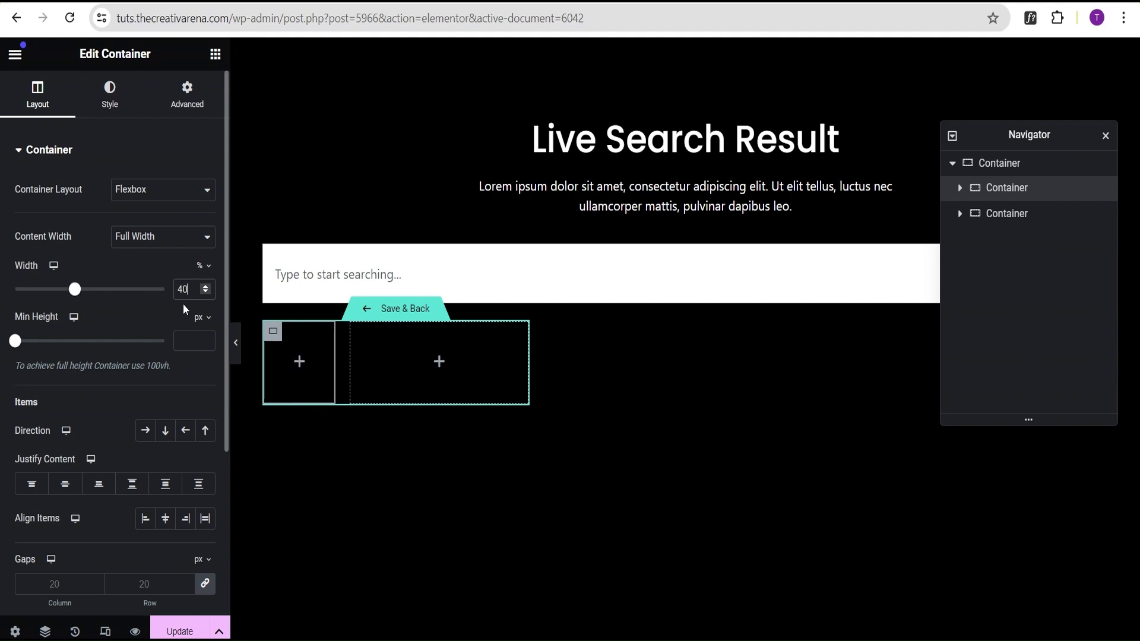
pyautogui.click(360, 331)
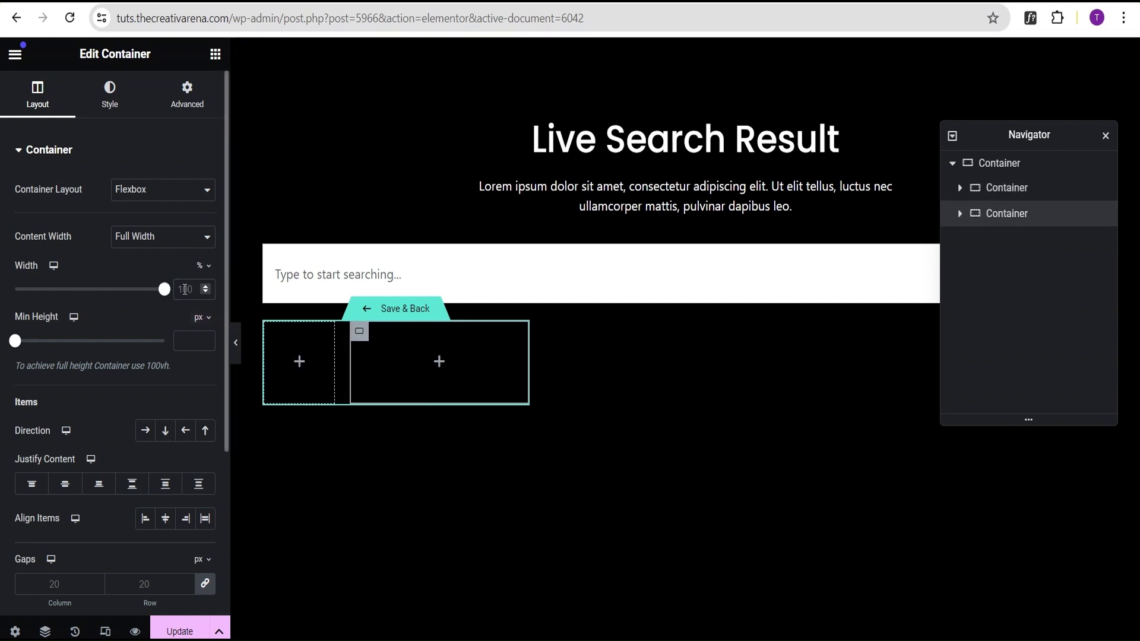
pyautogui.doubleClick(187, 291)
pyautogui.write('60')
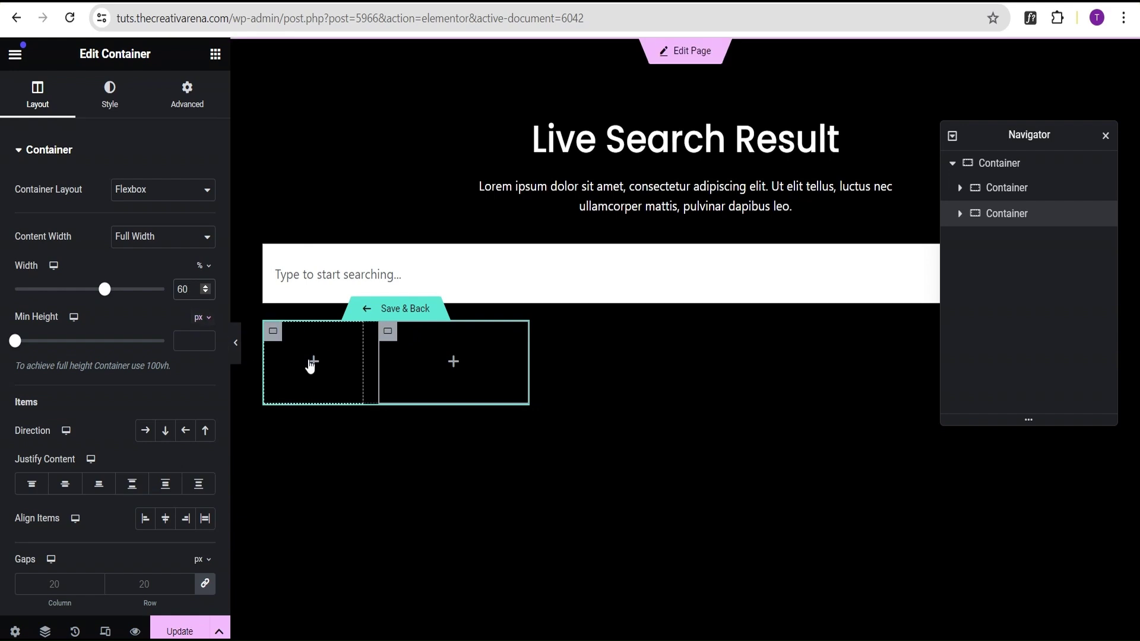
pyautogui.click(314, 363)
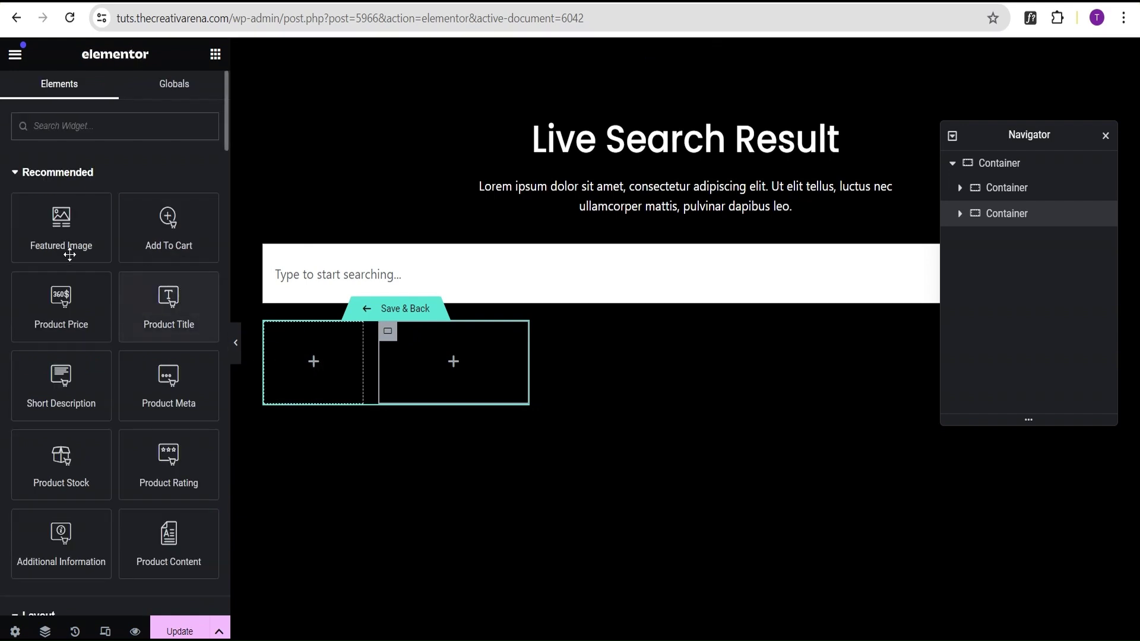
# Step: Place a Featured Image in the left container, sized 100 × 100 px
pyautogui.moveTo(51, 222); pyautogui.dragTo(325, 366)
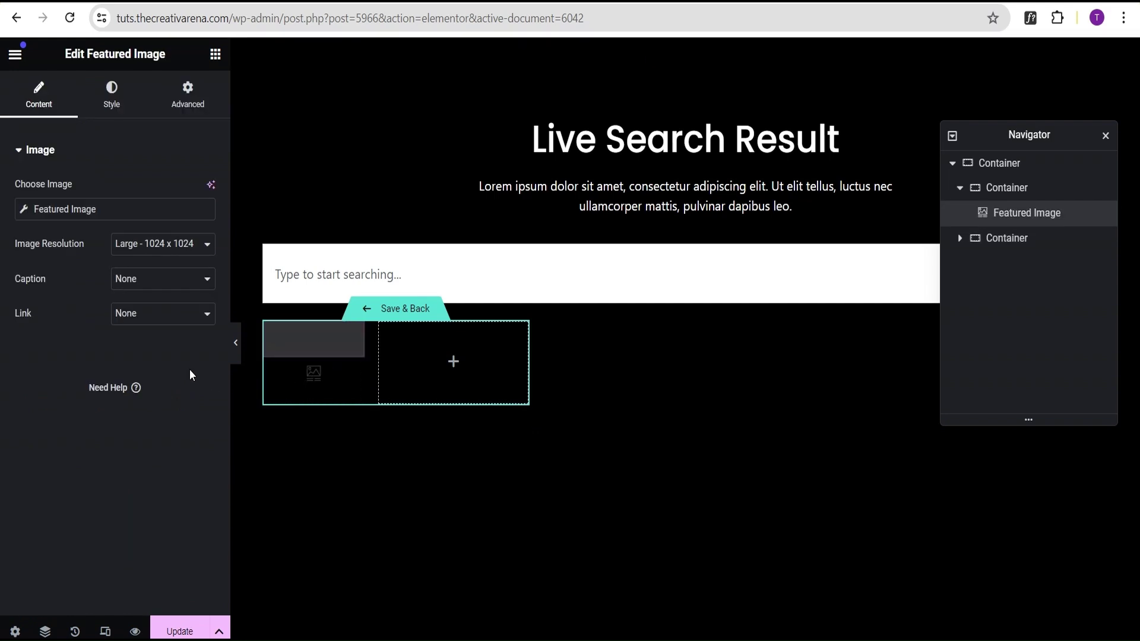
pyautogui.click(113, 102)
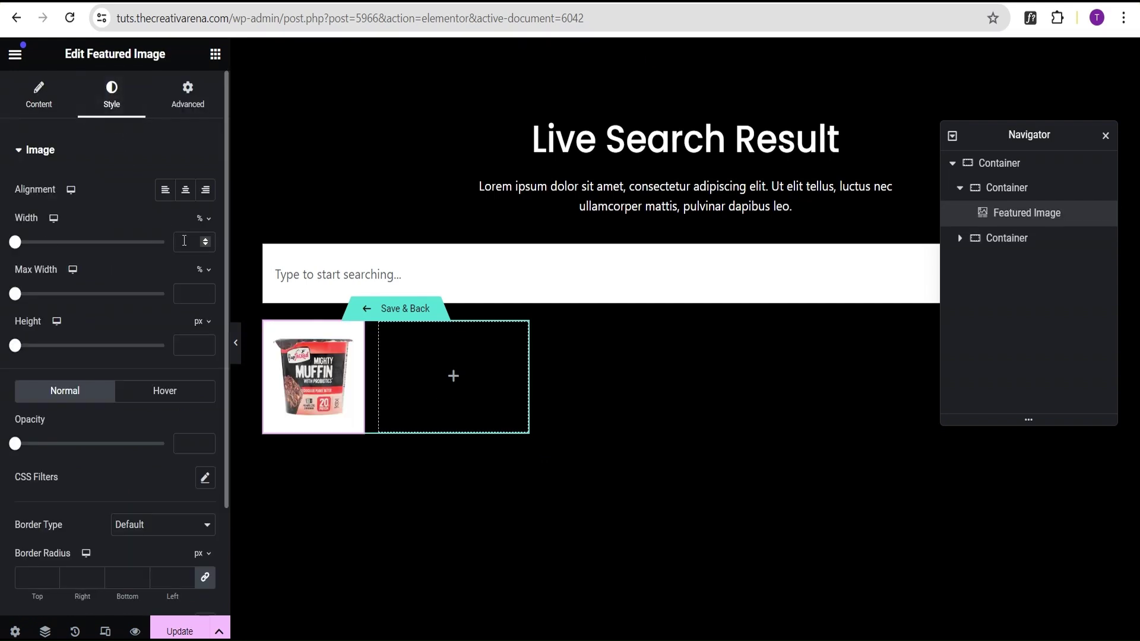
pyautogui.click(204, 223)
pyautogui.click(202, 223)
pyautogui.click(185, 243)
pyautogui.write('100')
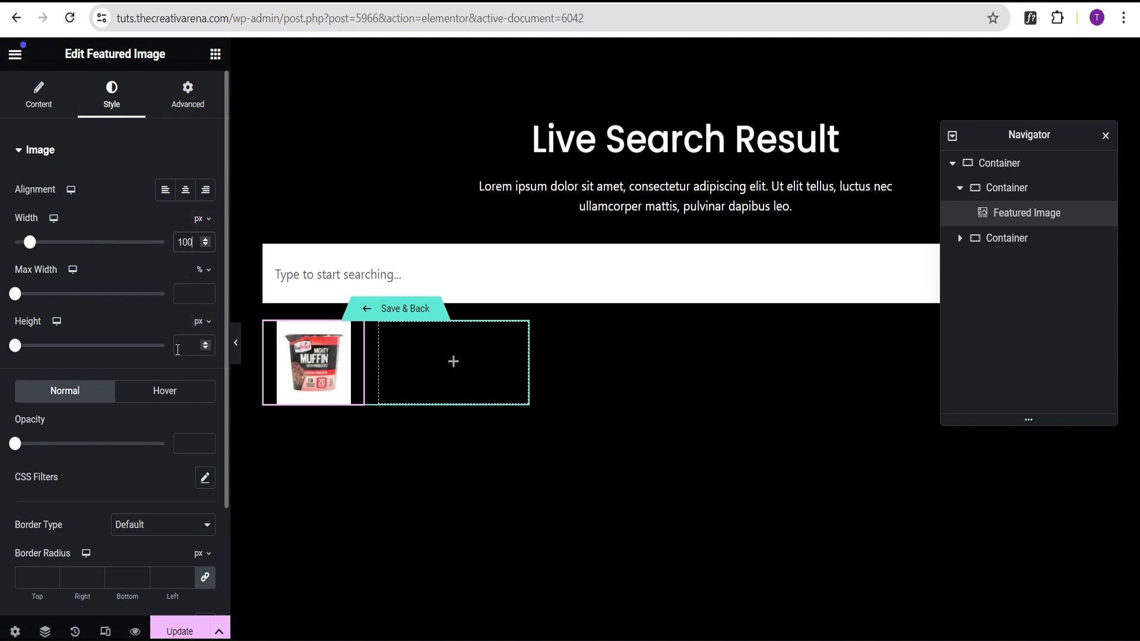
pyautogui.click(185, 344)
pyautogui.write('100')
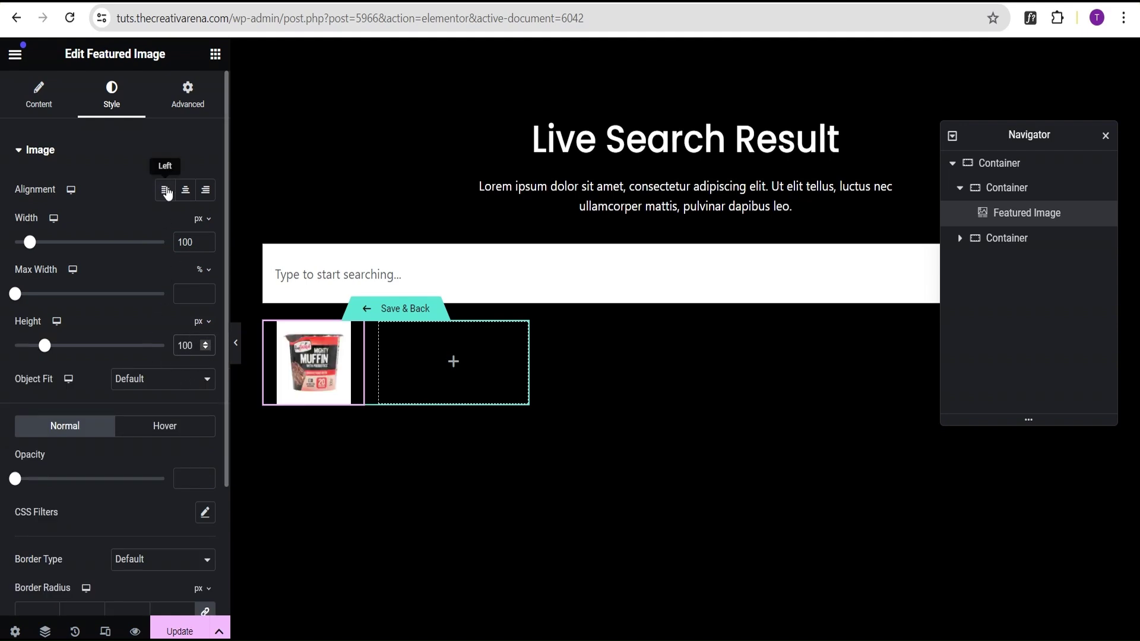
# Step: Left-align the image and round its corners with a 20 px border radius
pyautogui.click(164, 194)
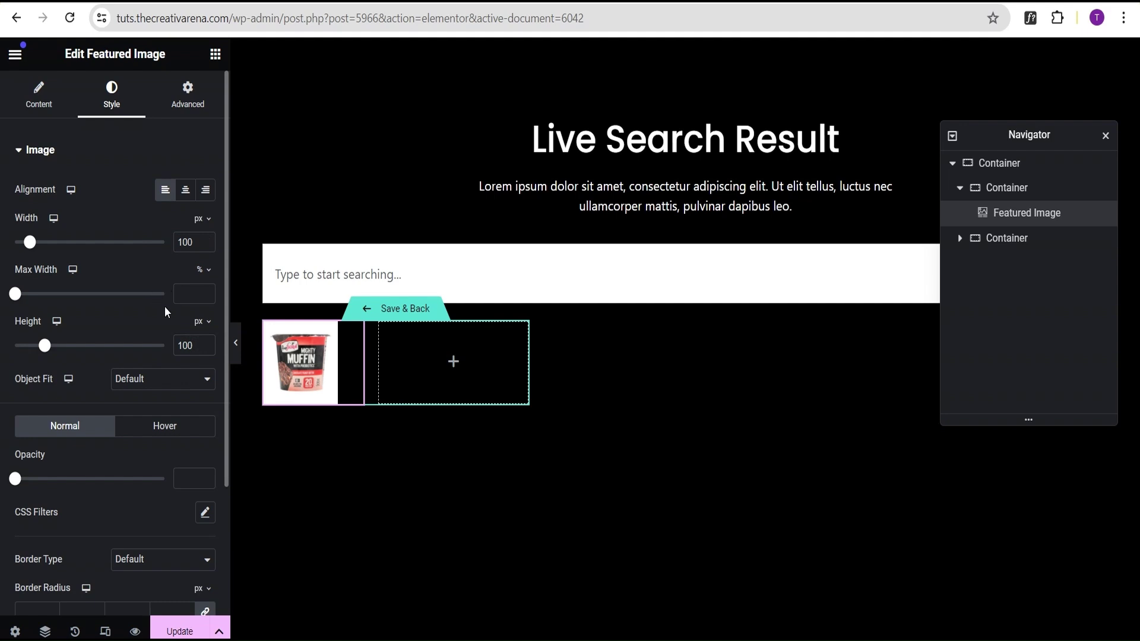
pyautogui.scroll(-3, 119, 393)
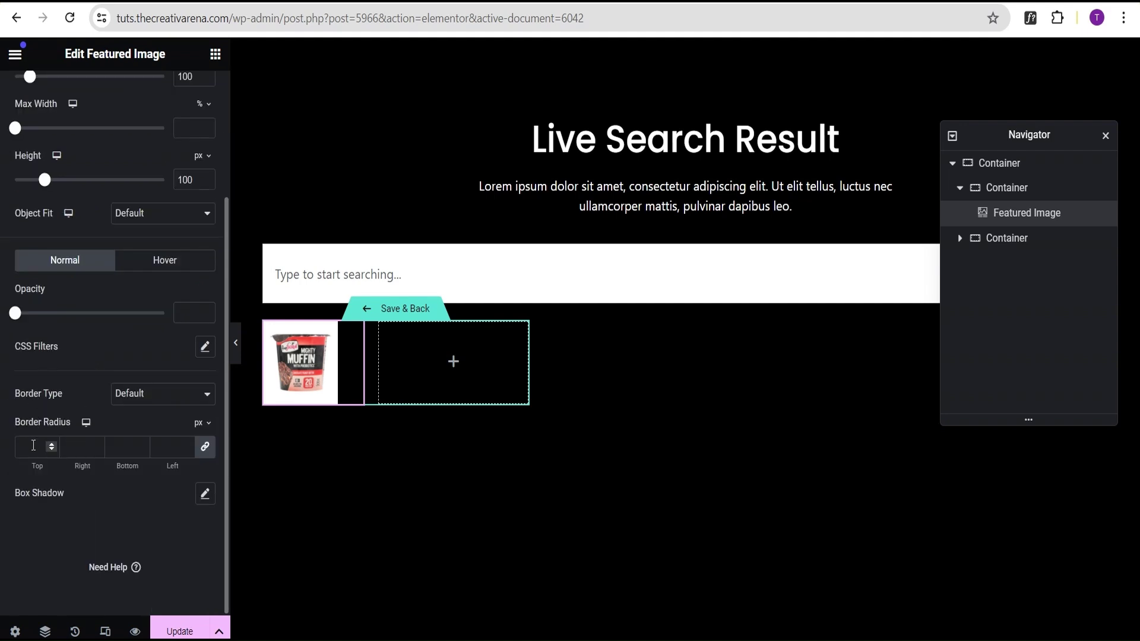
pyautogui.click(33, 447)
pyautogui.write('20')
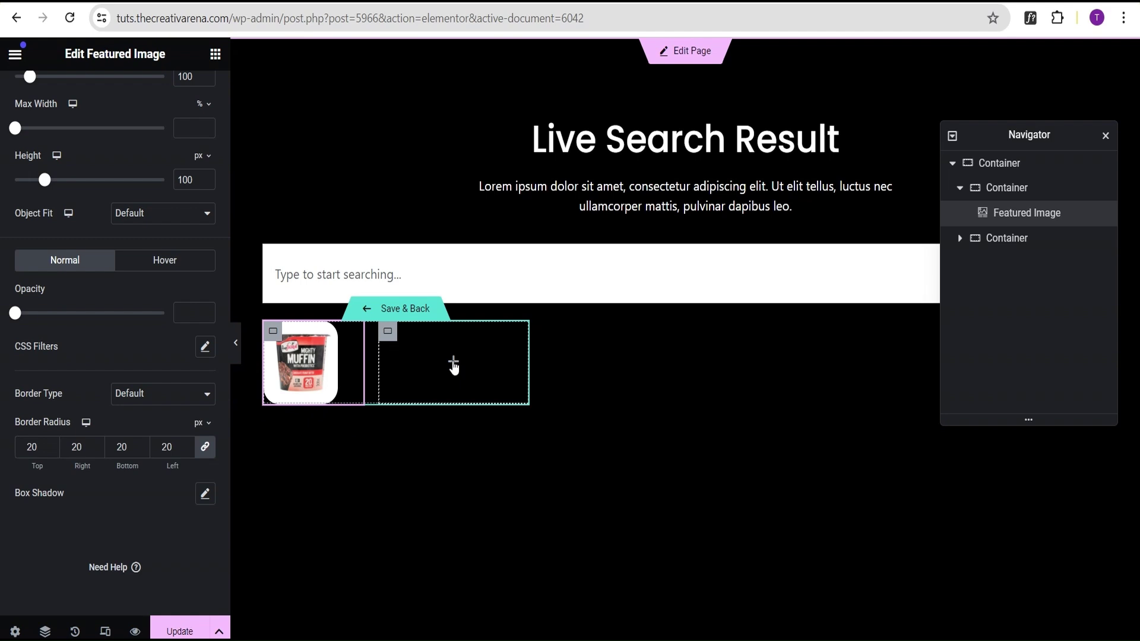
pyautogui.click(454, 364)
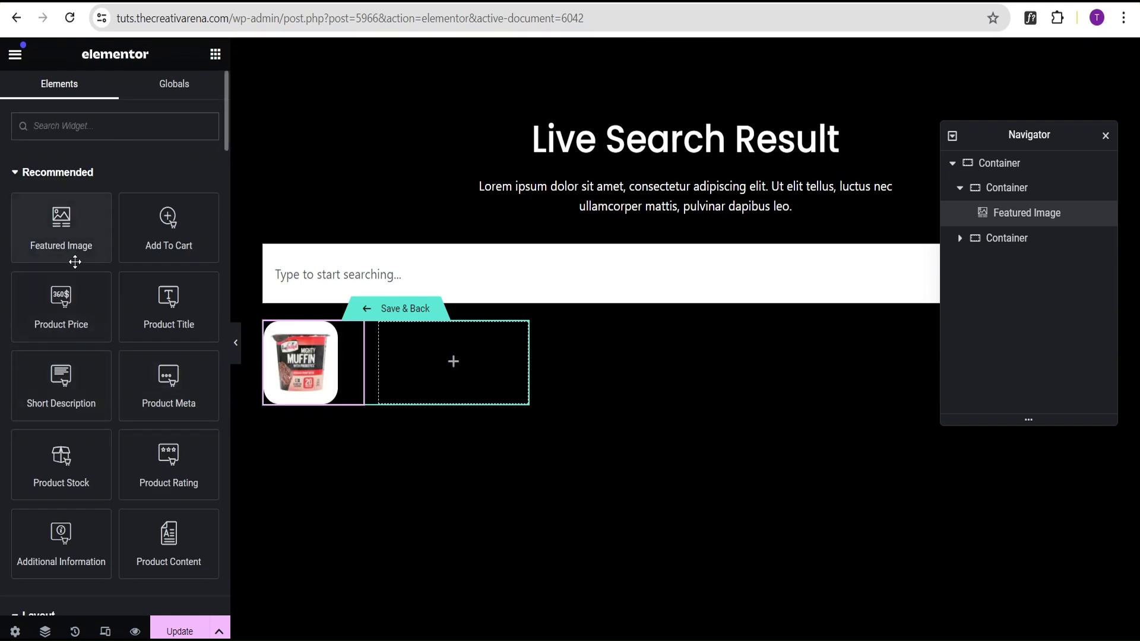
# Step: Place a Product Title in the empty container and make its text white
pyautogui.moveTo(161, 309); pyautogui.dragTo(429, 362)
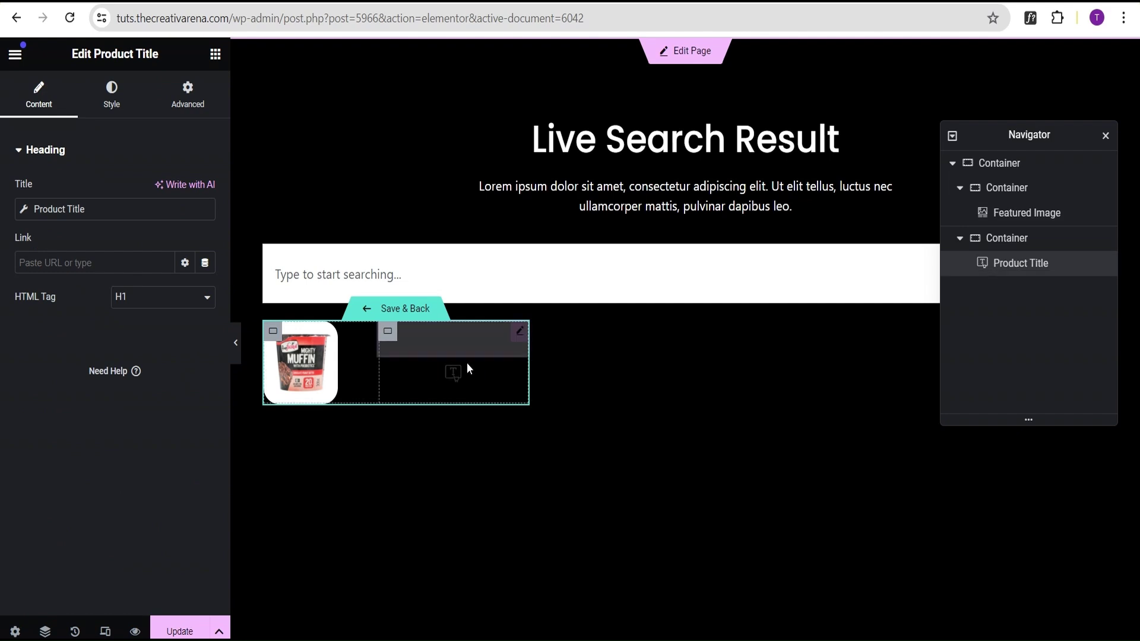
pyautogui.click(112, 100)
pyautogui.click(205, 224)
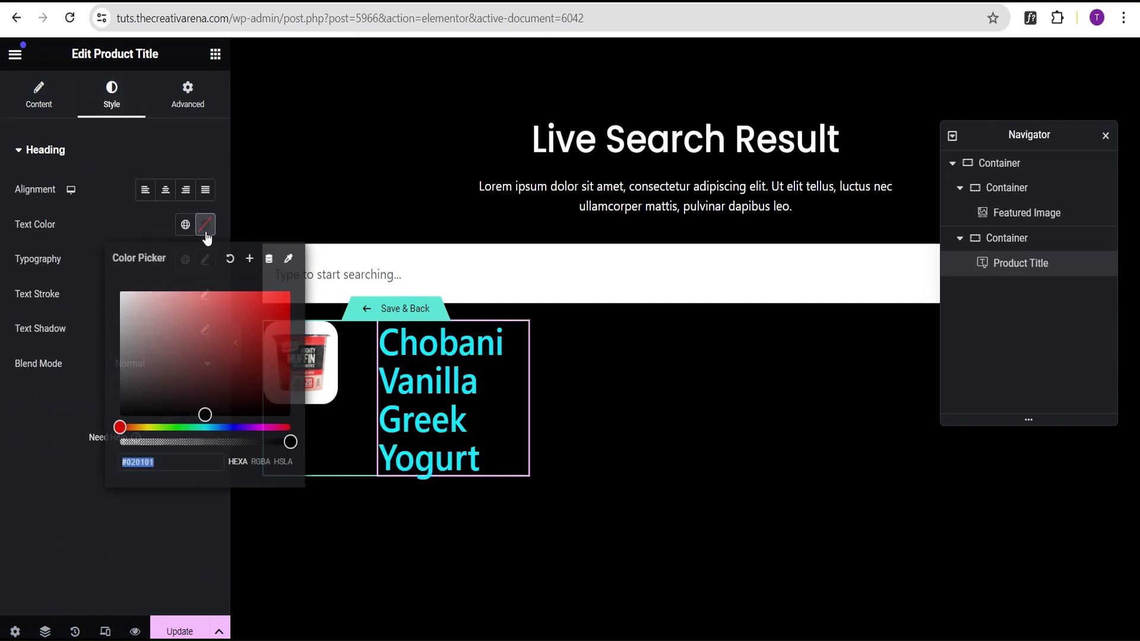
pyautogui.moveTo(204, 414); pyautogui.dragTo(97, 276)
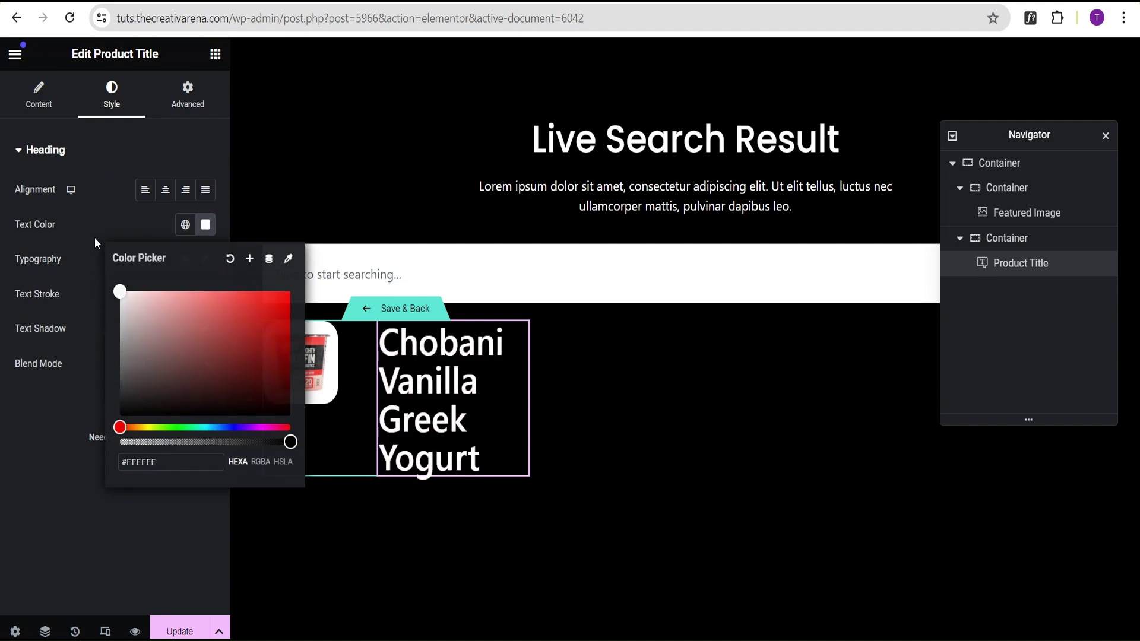
pyautogui.click(119, 224)
# Step: Set the title typography to 22 px size and 600 (Semi Bold) weight
pyautogui.click(205, 261)
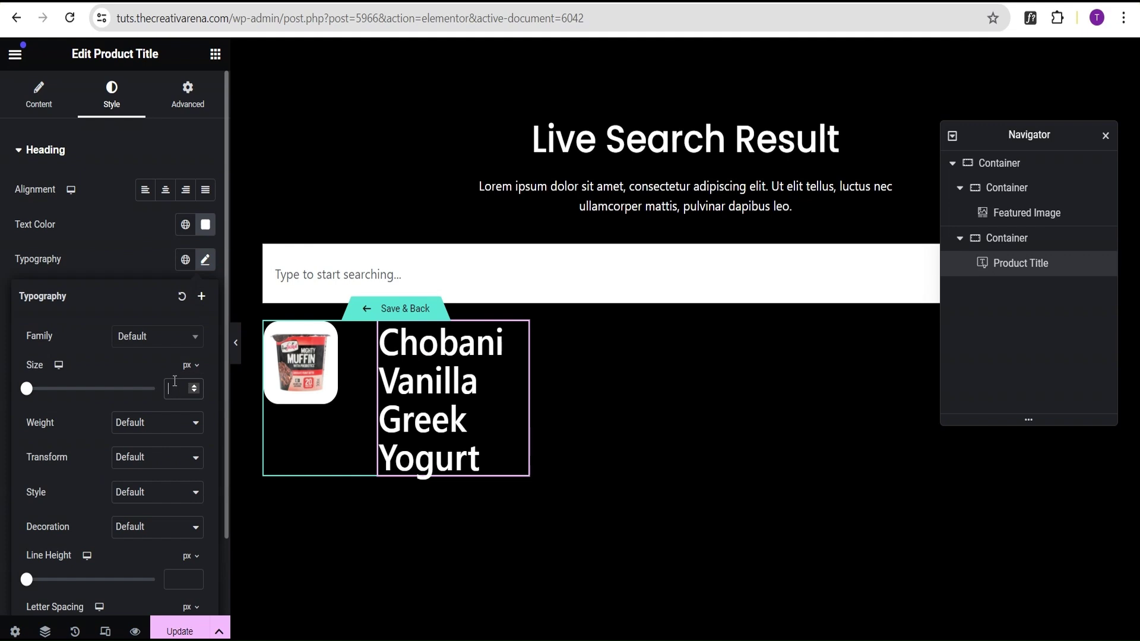
pyautogui.write('20')
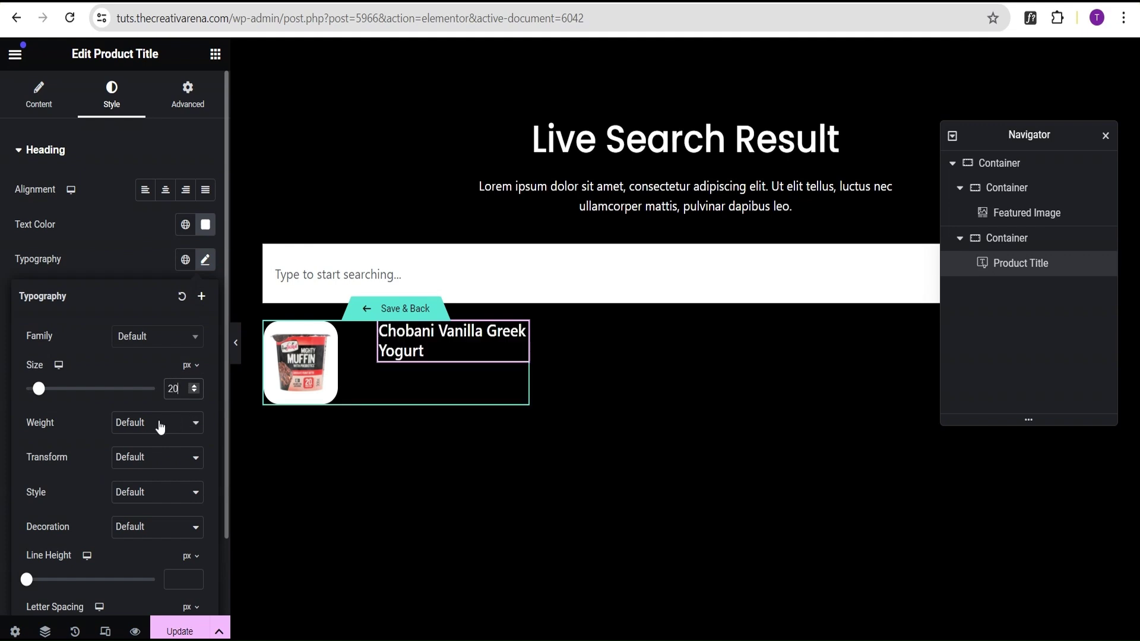
pyautogui.click(195, 387)
pyautogui.click(196, 387)
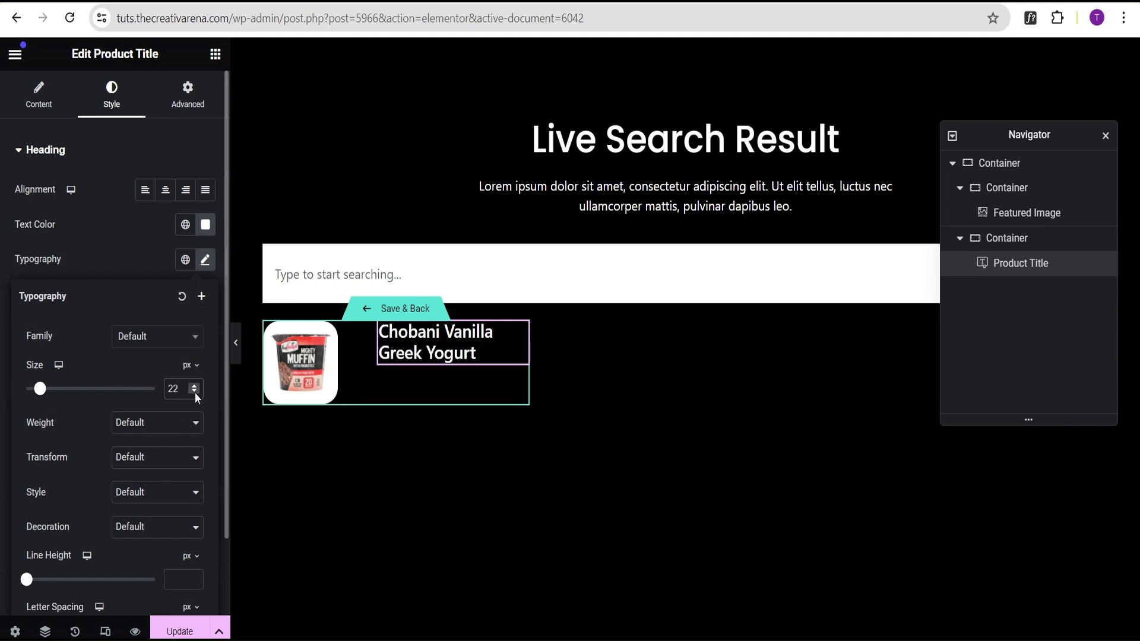
pyautogui.click(143, 431)
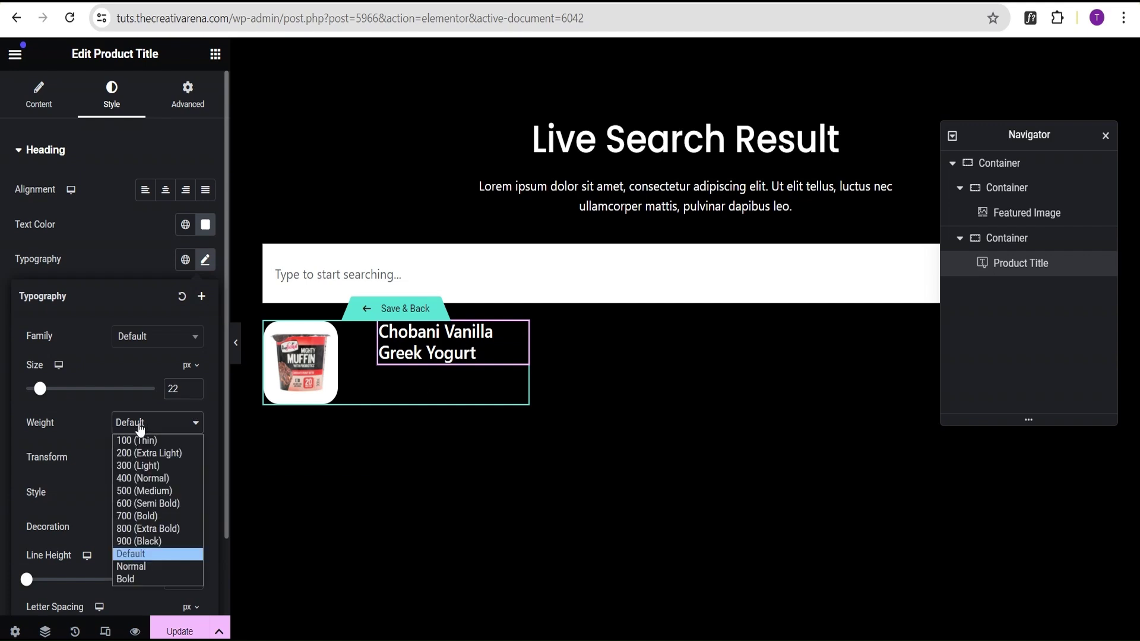
pyautogui.click(145, 503)
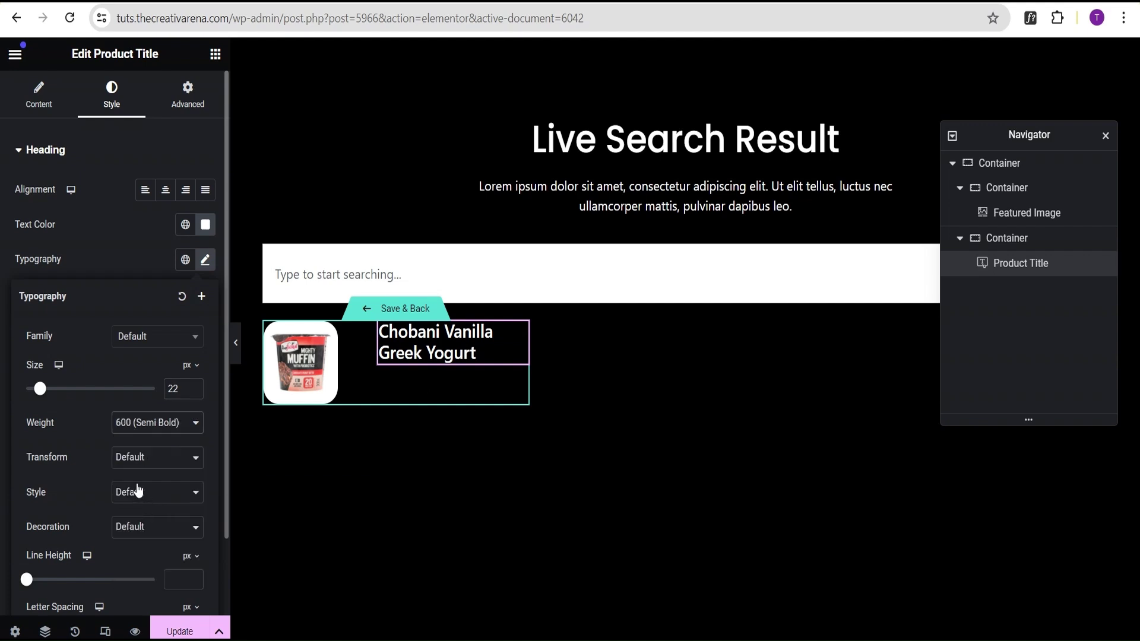
# Step: Center the title vertically with Justify Content and give the outer card 10 px padding
pyautogui.click(387, 341)
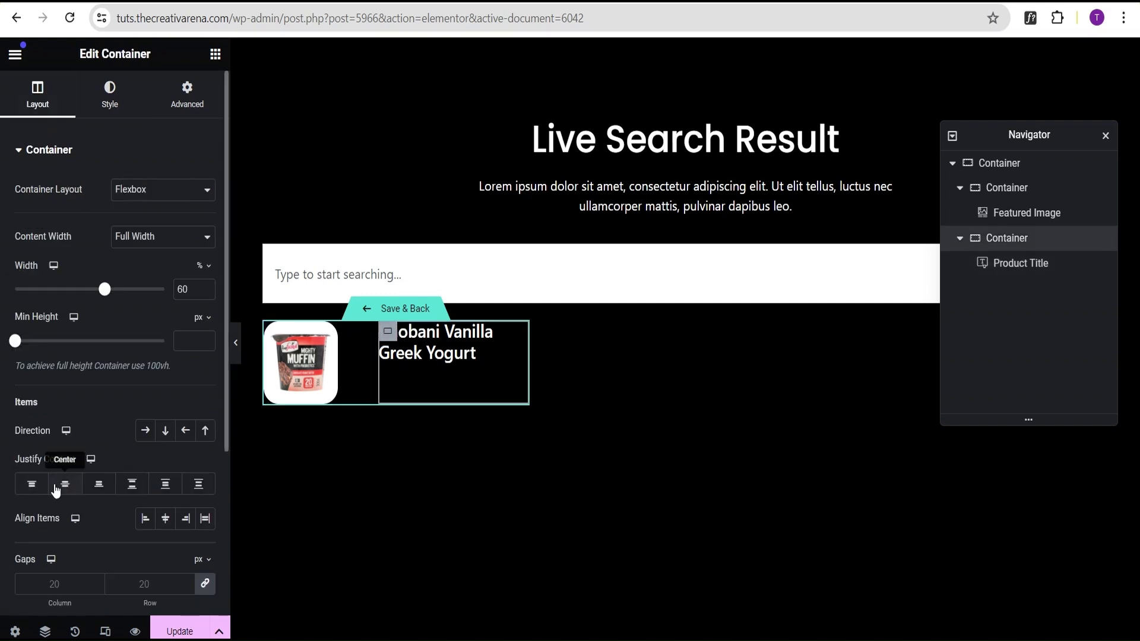
pyautogui.click(64, 485)
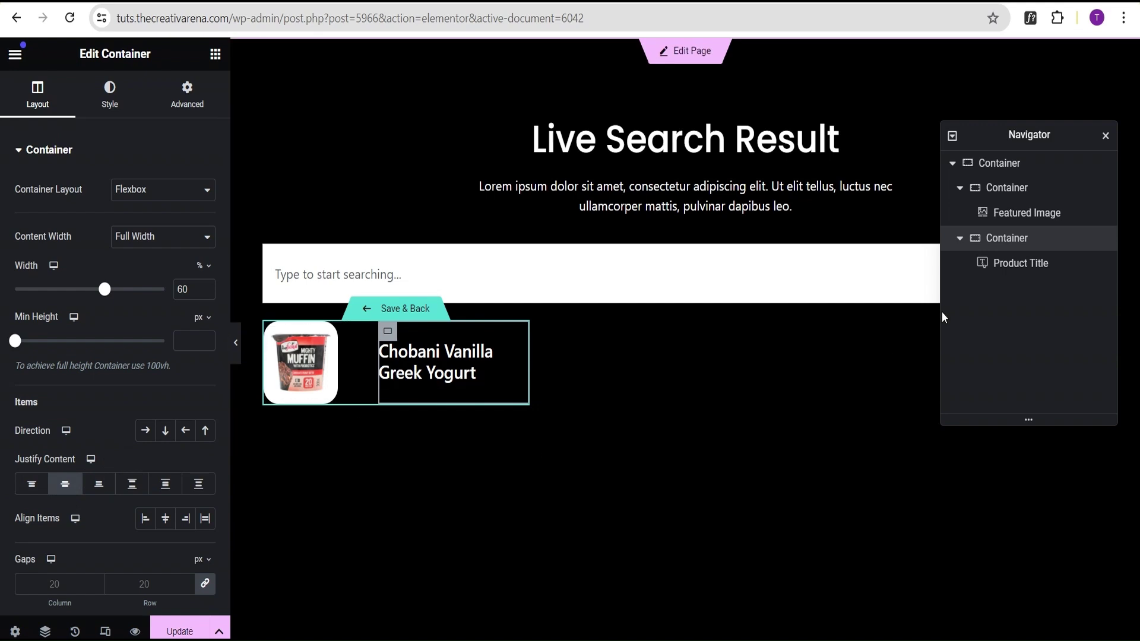
pyautogui.click(1004, 171)
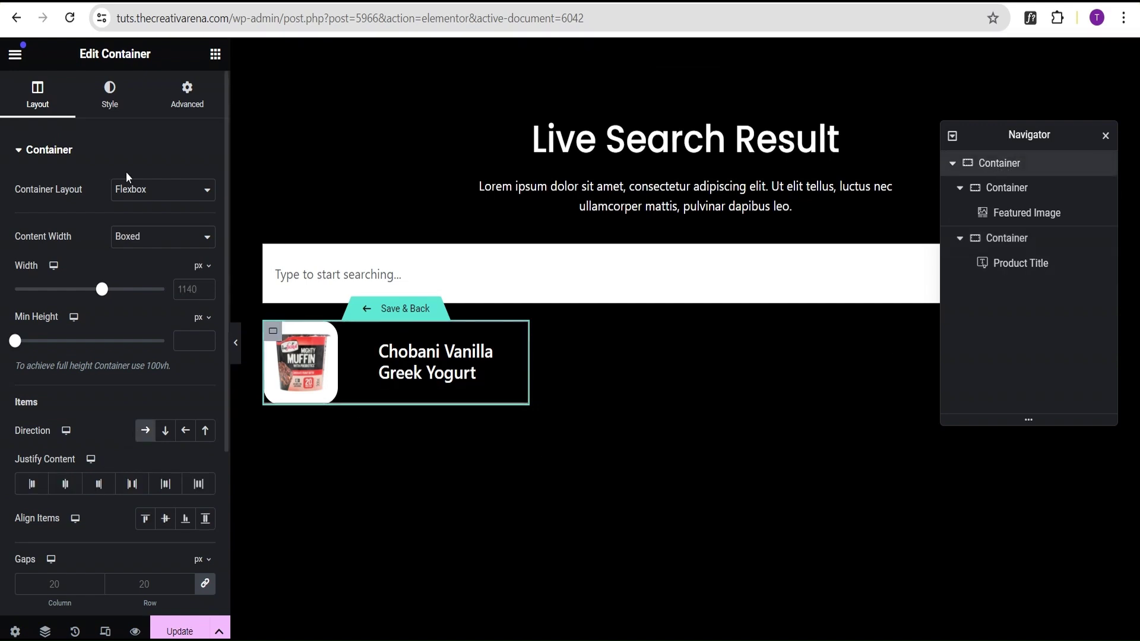
pyautogui.click(186, 95)
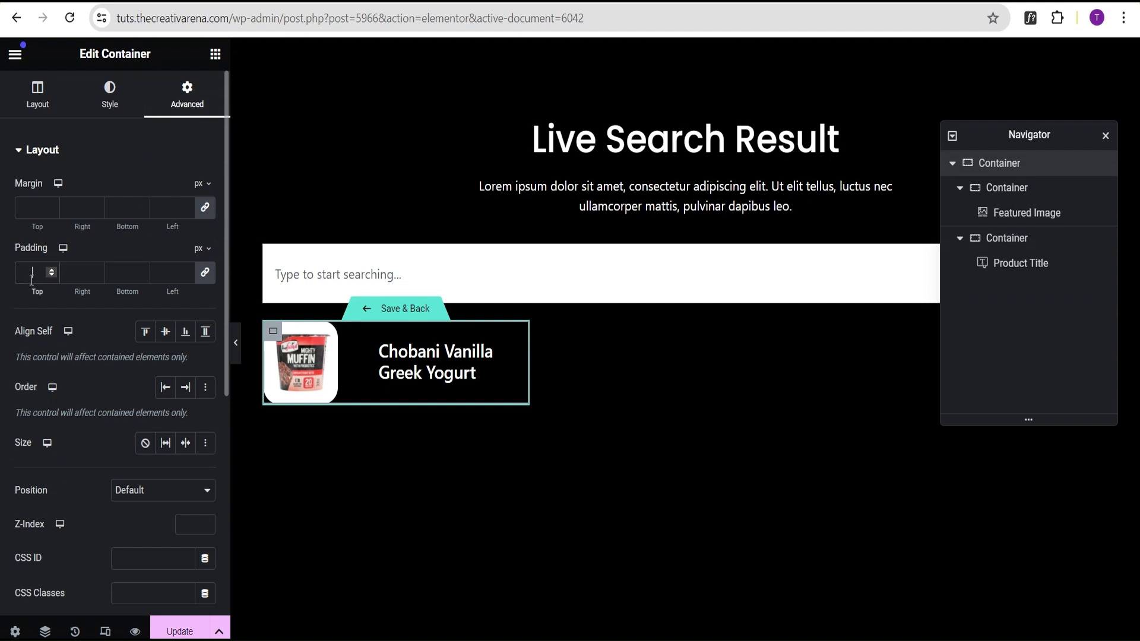
pyautogui.write('20')
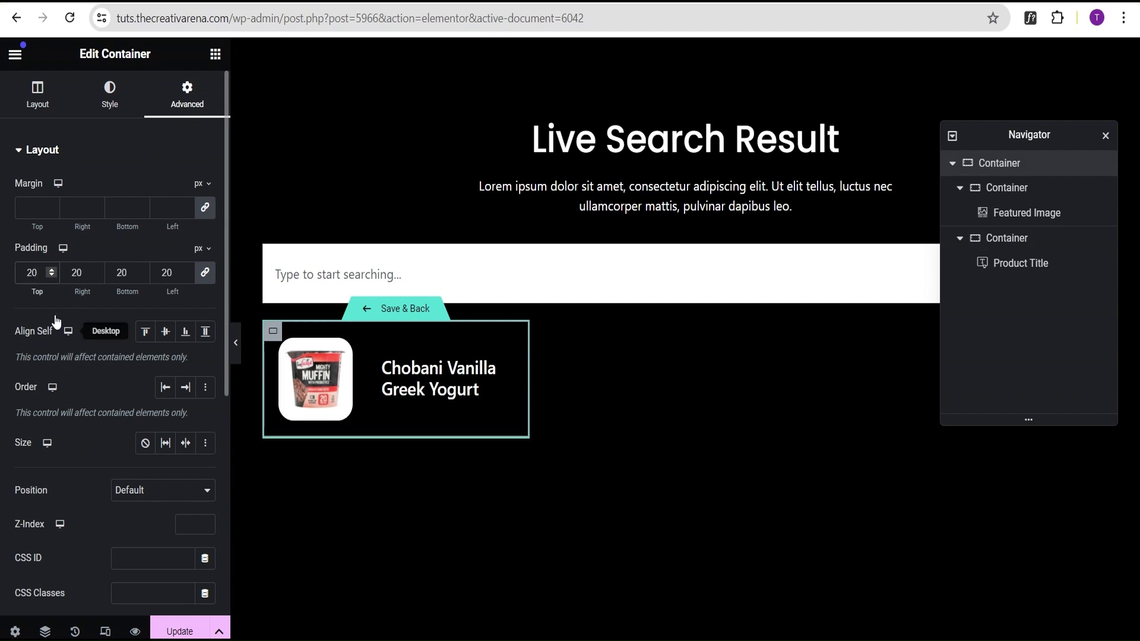
pyautogui.click(76, 273)
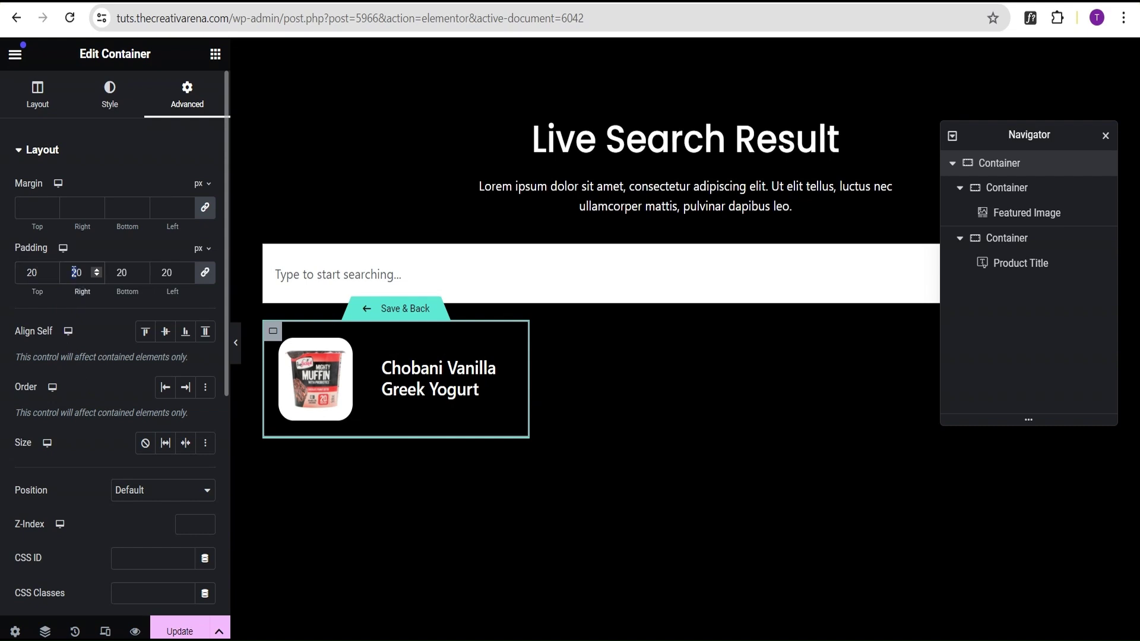
pyautogui.write('1')
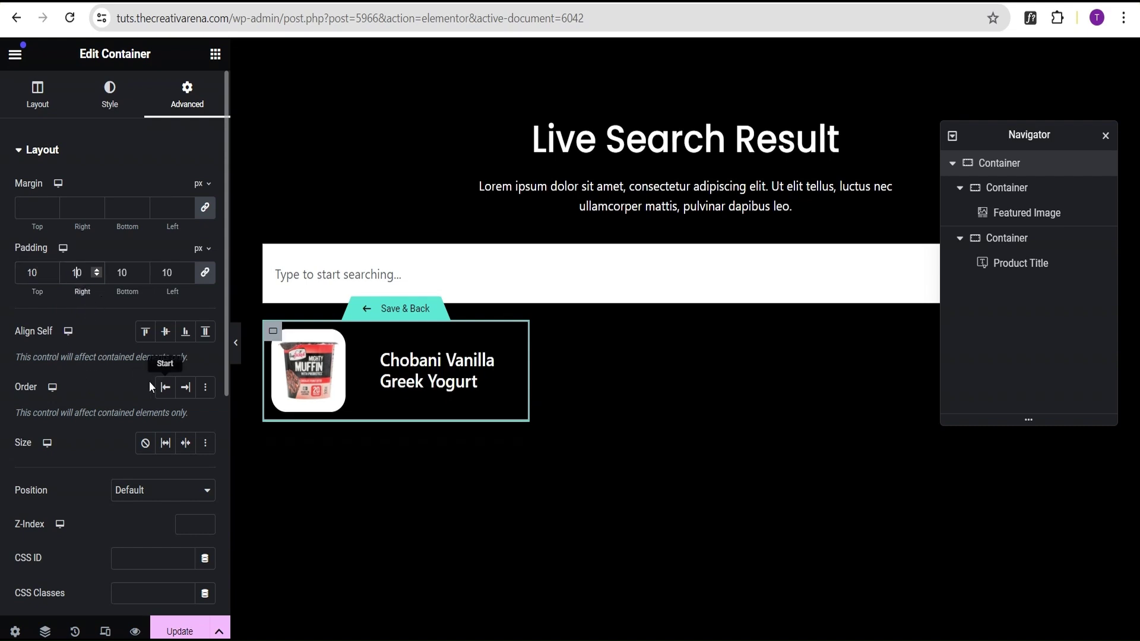
pyautogui.click(105, 106)
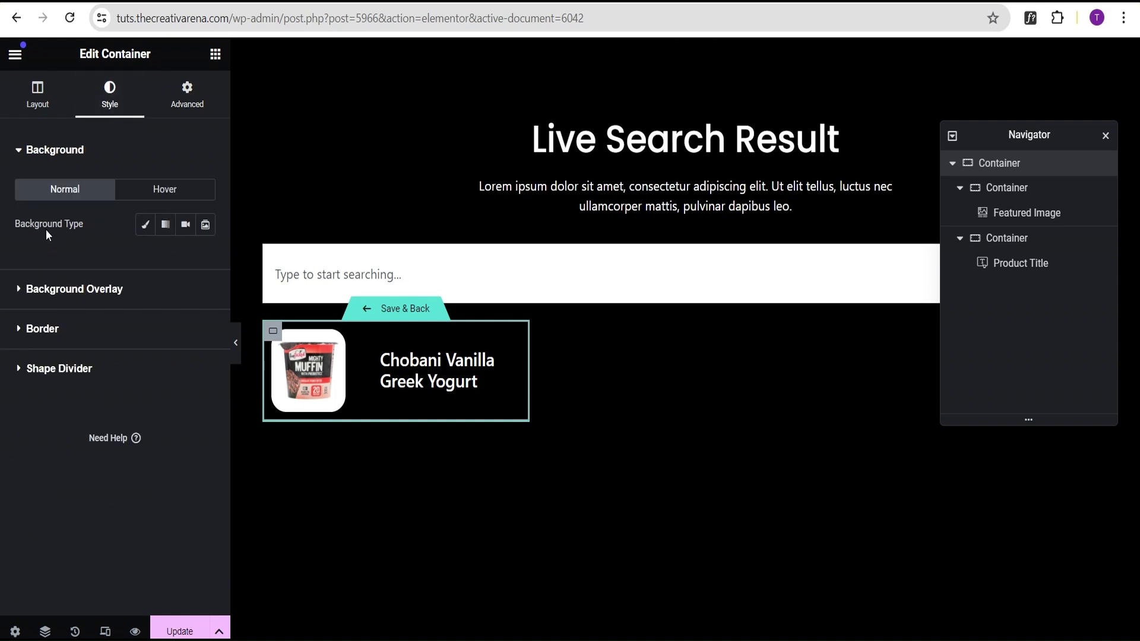
# Step: Give the product card a Classic beige background colour (#C9B296)
pyautogui.click(145, 224)
pyautogui.click(205, 259)
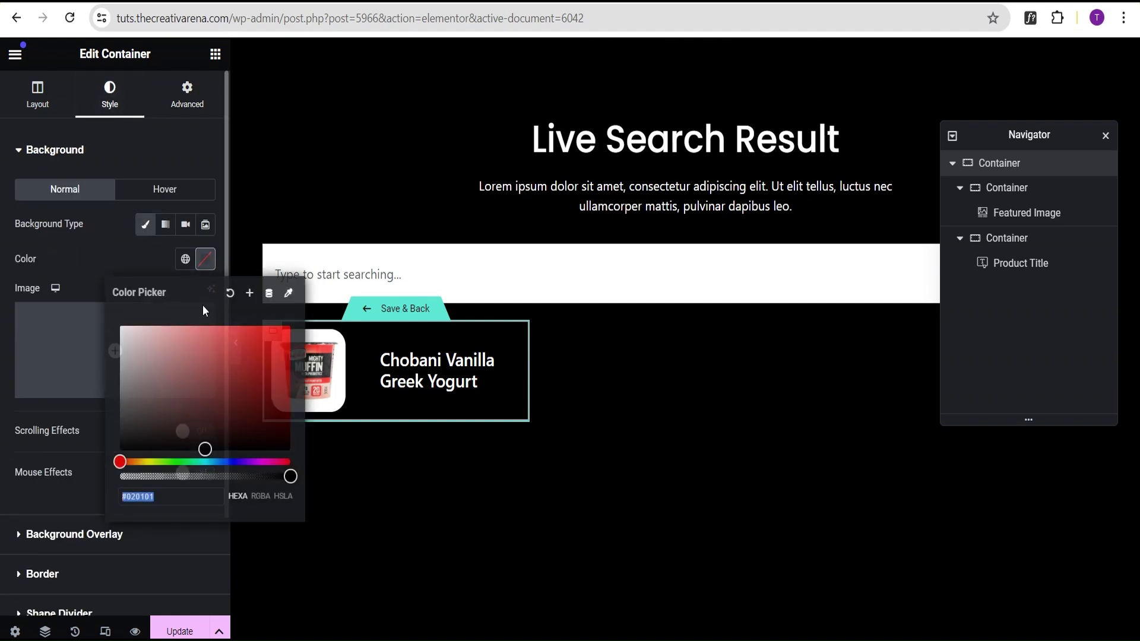
pyautogui.moveTo(119, 462); pyautogui.dragTo(134, 462)
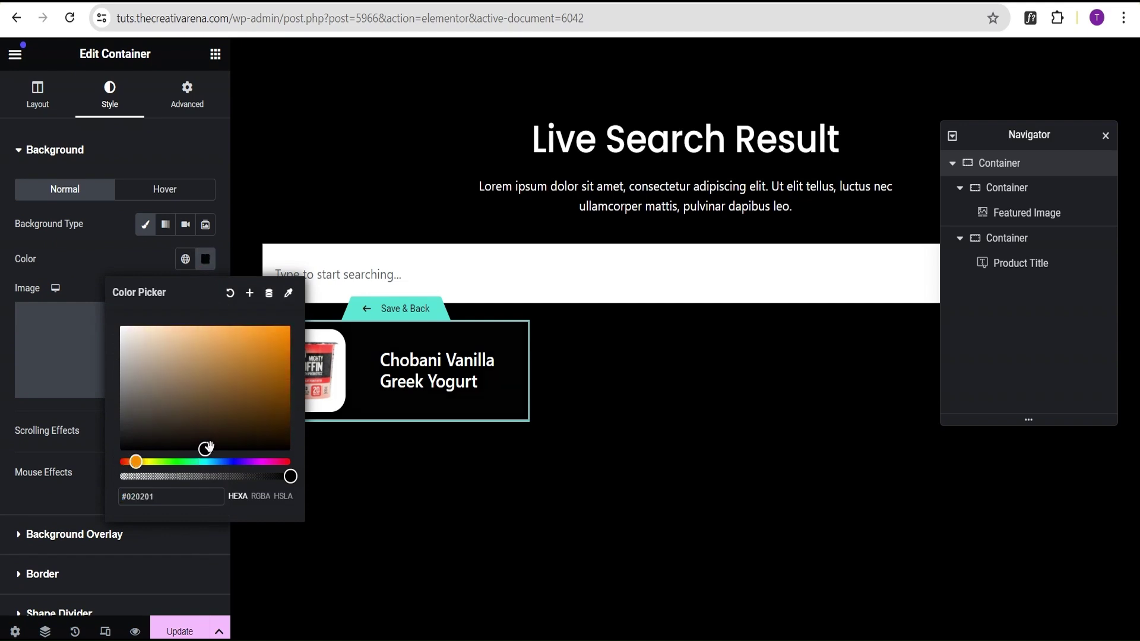
pyautogui.moveTo(206, 447); pyautogui.dragTo(163, 353)
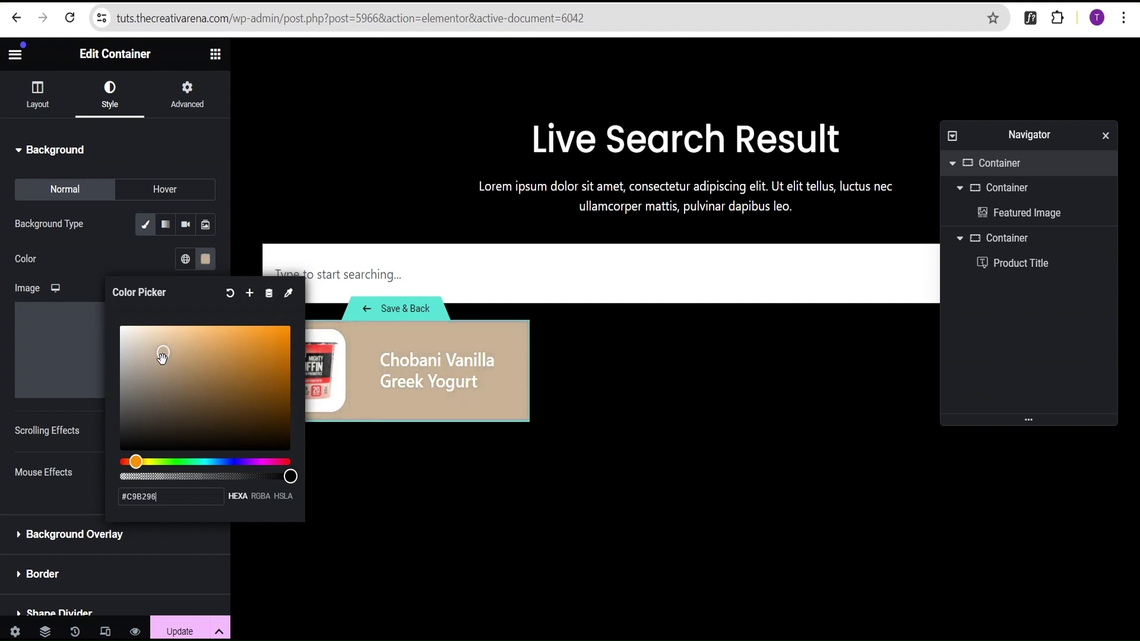
pyautogui.click(80, 245)
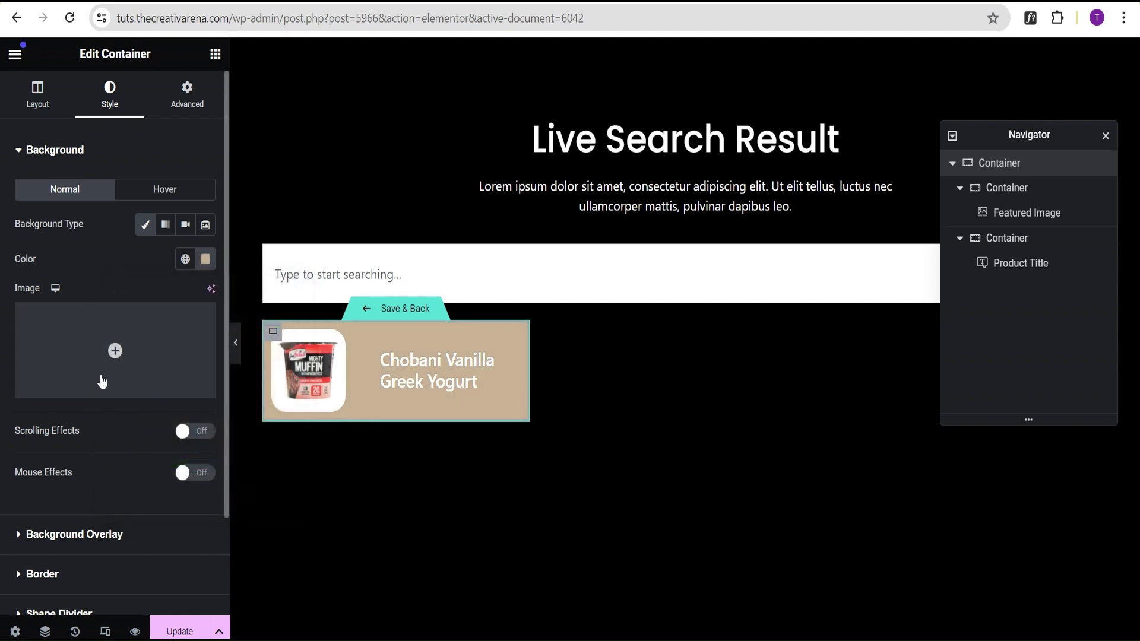
# Step: Round the card's corners with a 20 px border radius and preview the result
pyautogui.scroll(-2, 102, 382)
pyautogui.click(23, 457)
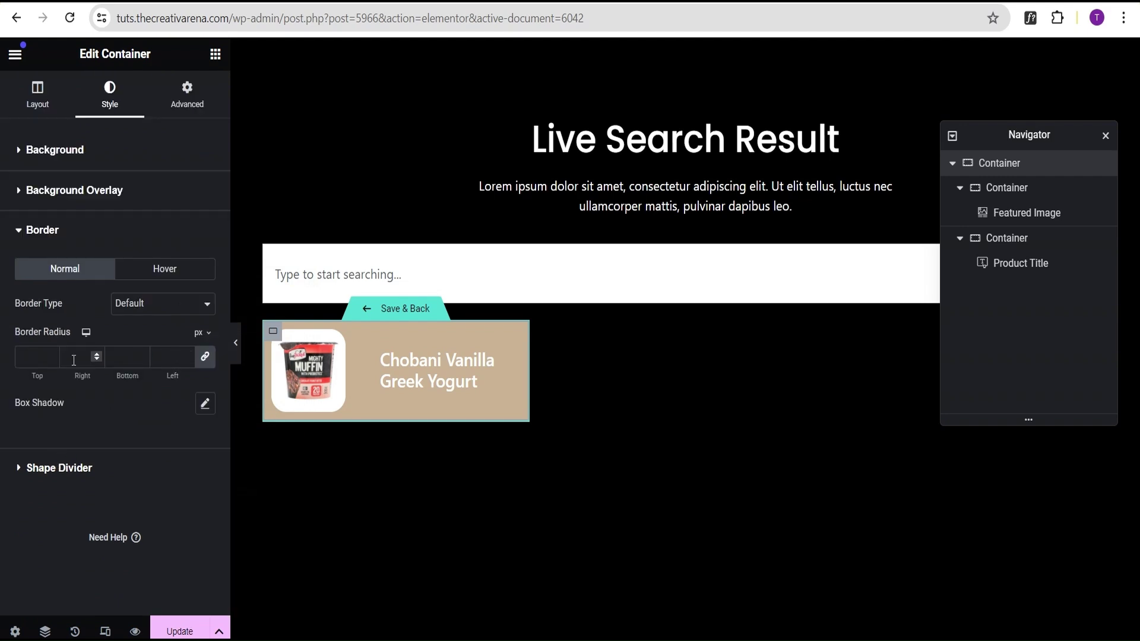
pyautogui.click(27, 359)
pyautogui.write('20')
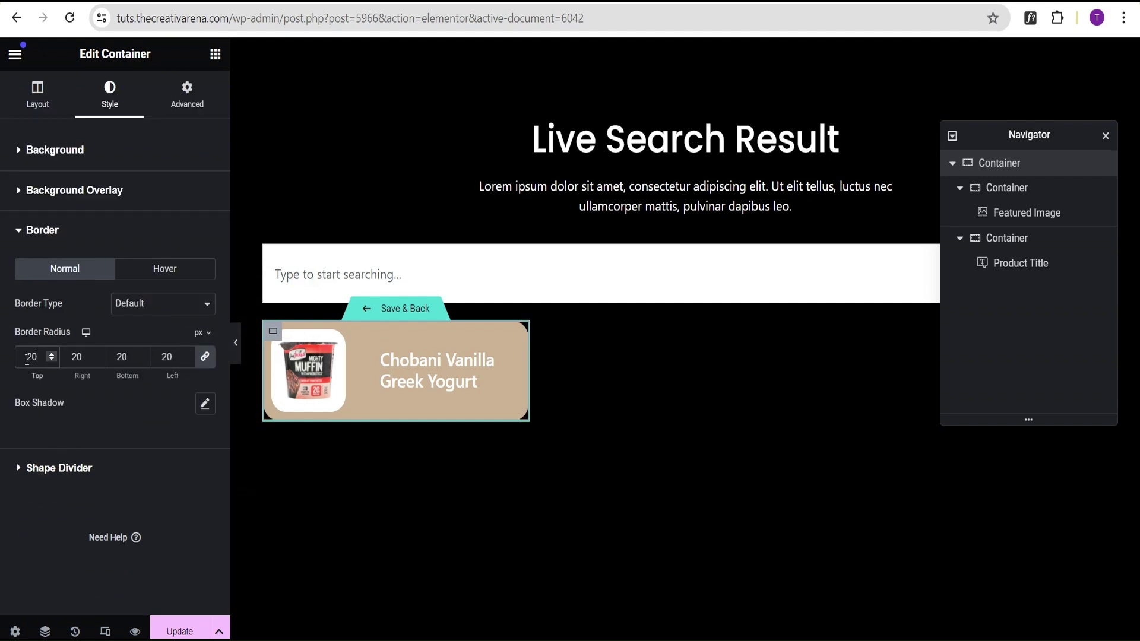
pyautogui.click(236, 343)
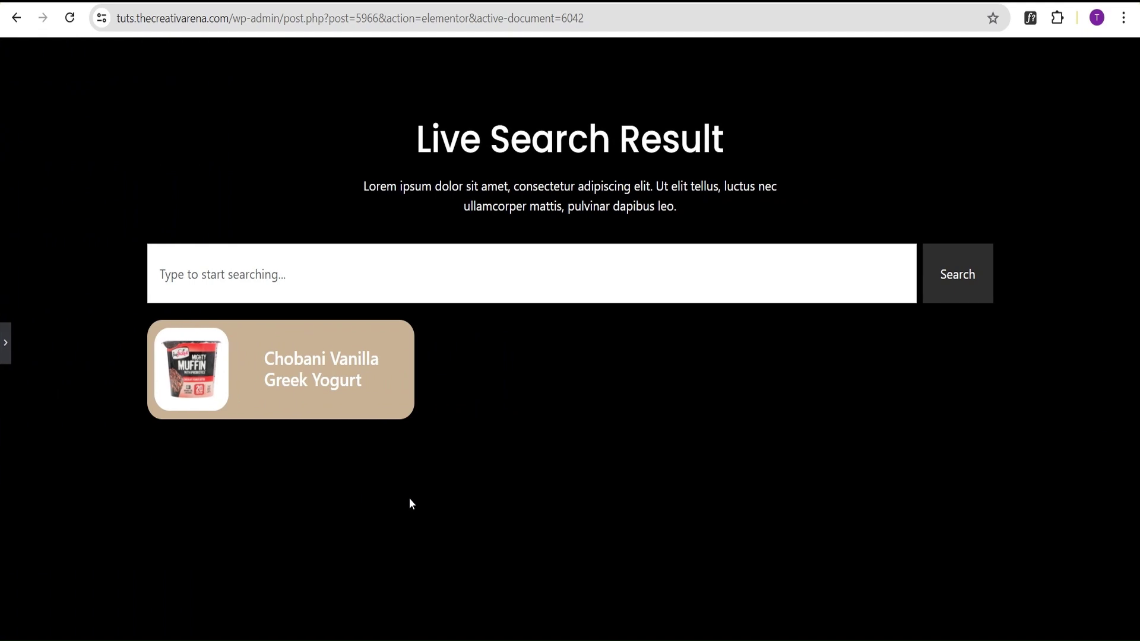
pyautogui.click(6, 356)
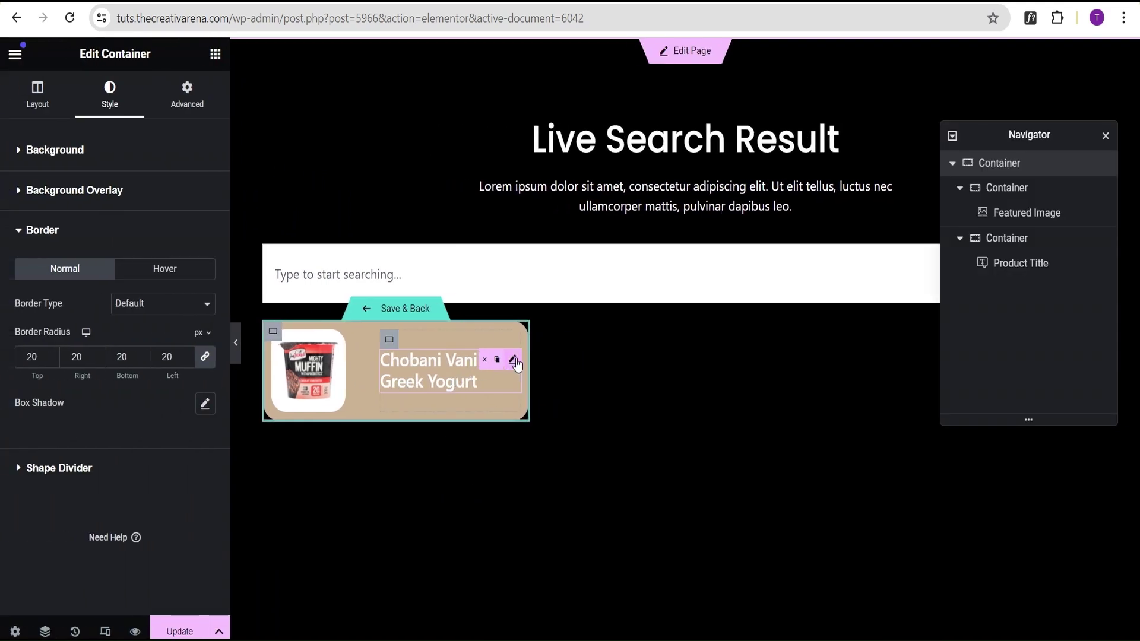
# Step: Set the Product Title text colour to black (#000000)
pyautogui.click(513, 359)
pyautogui.click(205, 225)
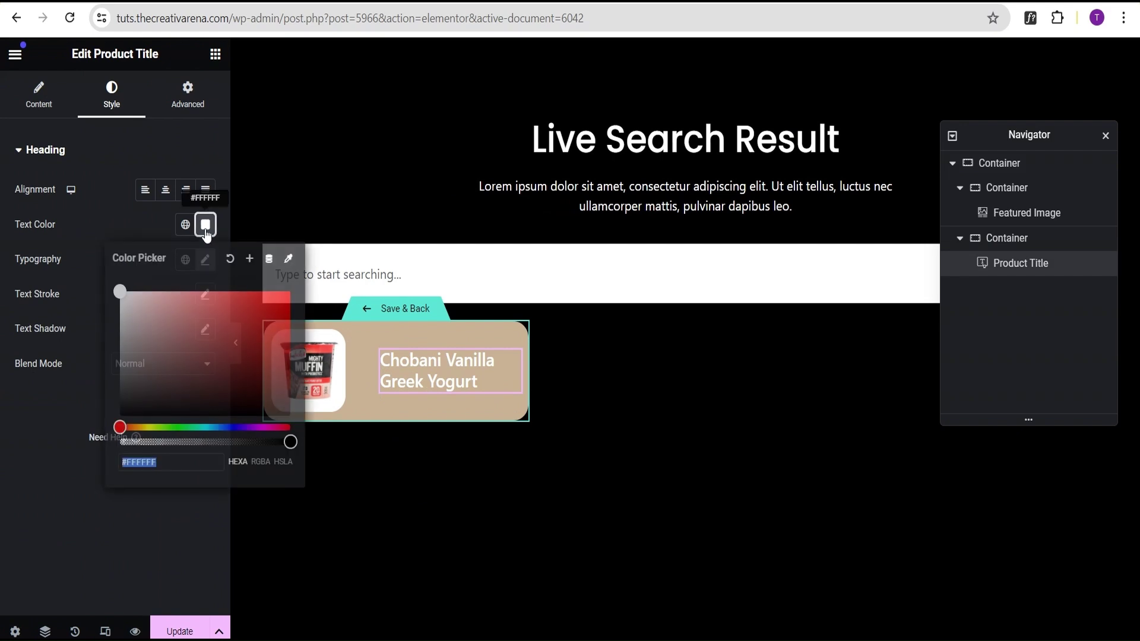
pyautogui.moveTo(119, 294); pyautogui.dragTo(109, 438)
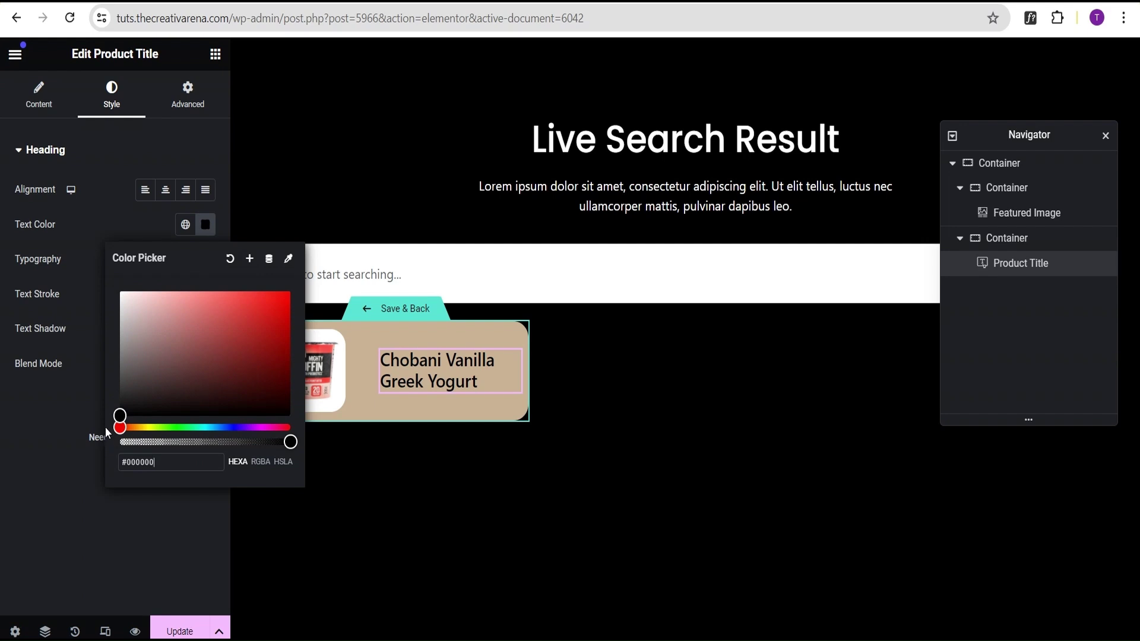
pyautogui.click(102, 207)
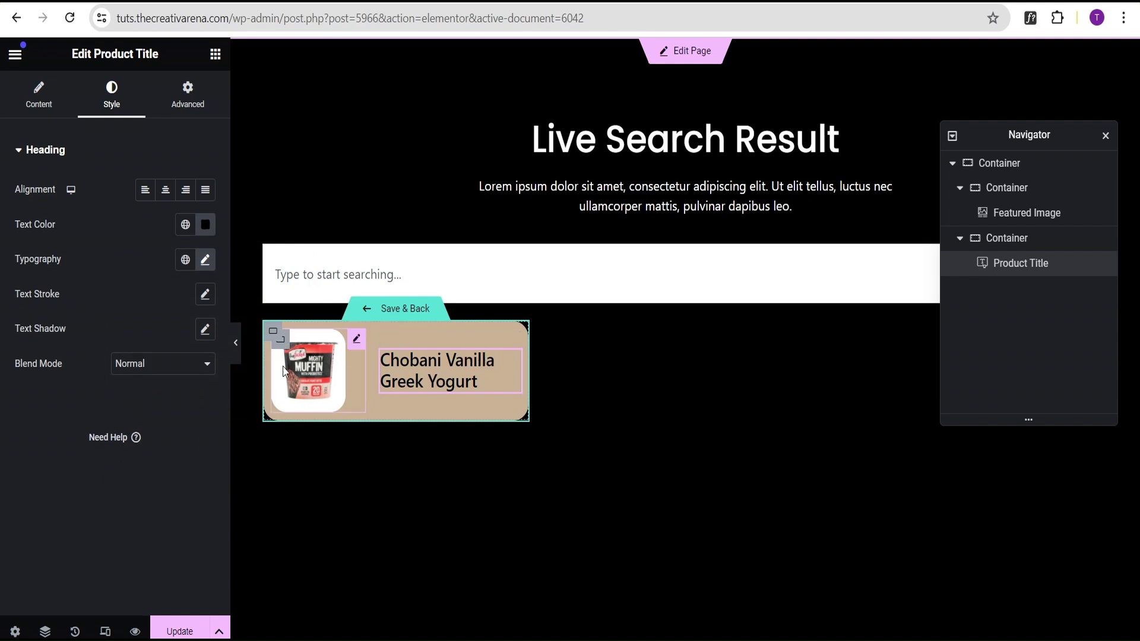
# Step: Link the Product Title to the dynamic Post URL
pyautogui.click(38, 114)
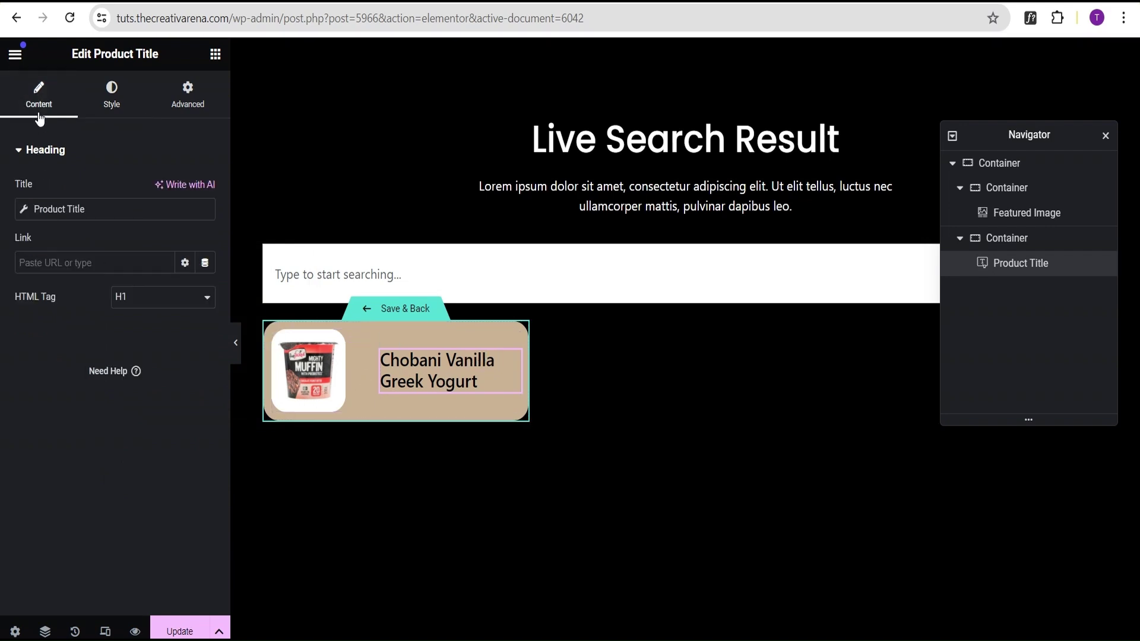
pyautogui.click(206, 265)
pyautogui.click(76, 332)
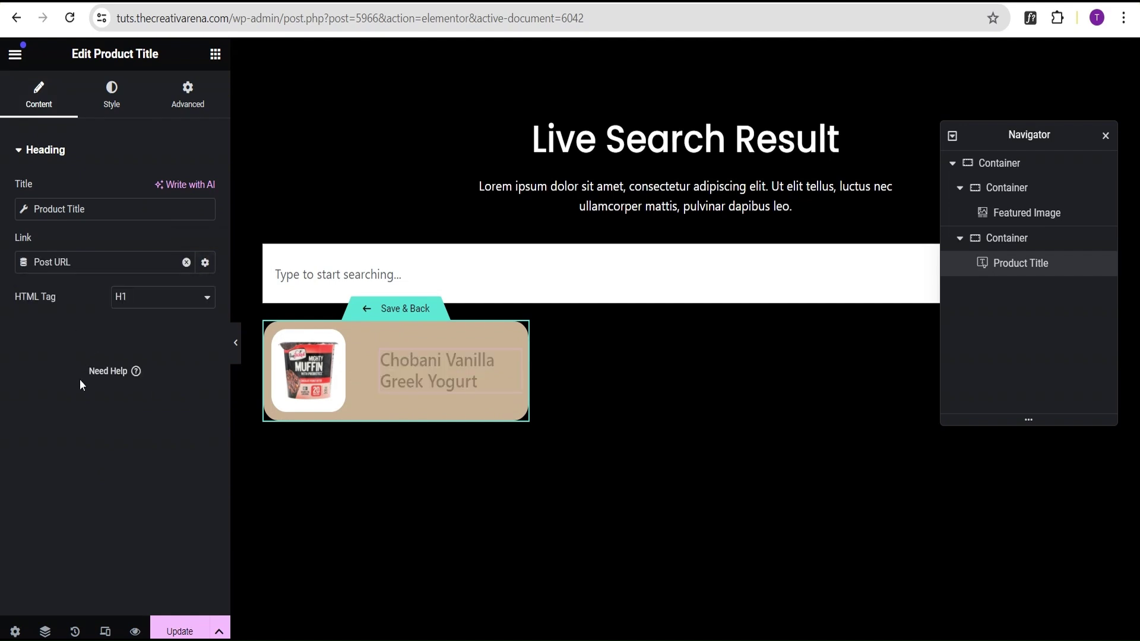
# Step: Set the Featured Image link to a Custom URL using the Post URL dynamic tag
pyautogui.click(357, 341)
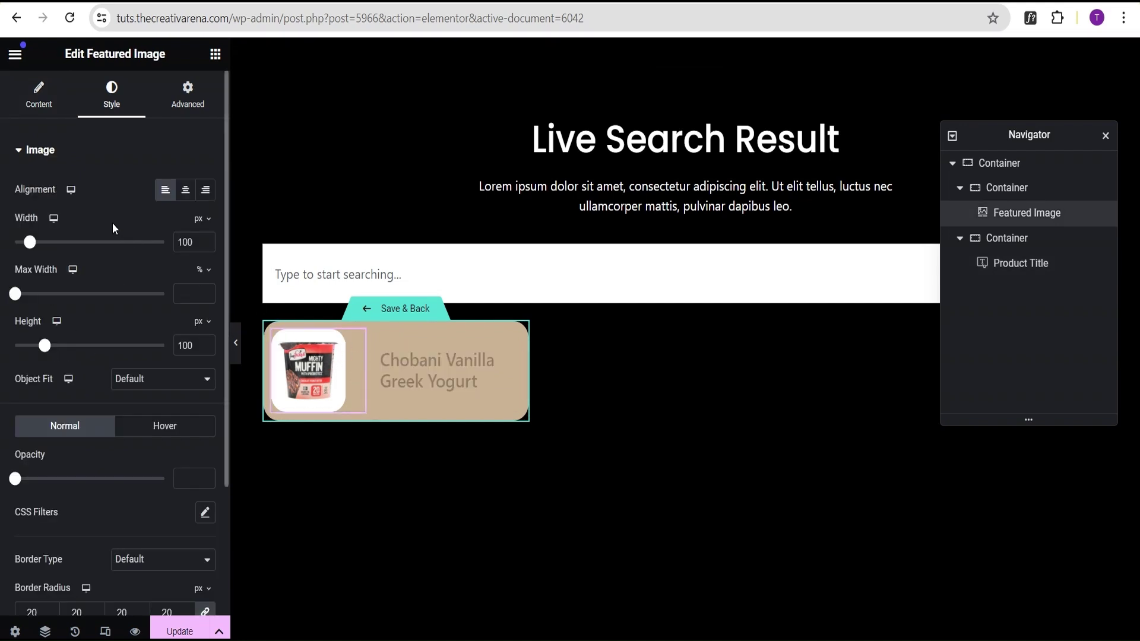
pyautogui.click(35, 104)
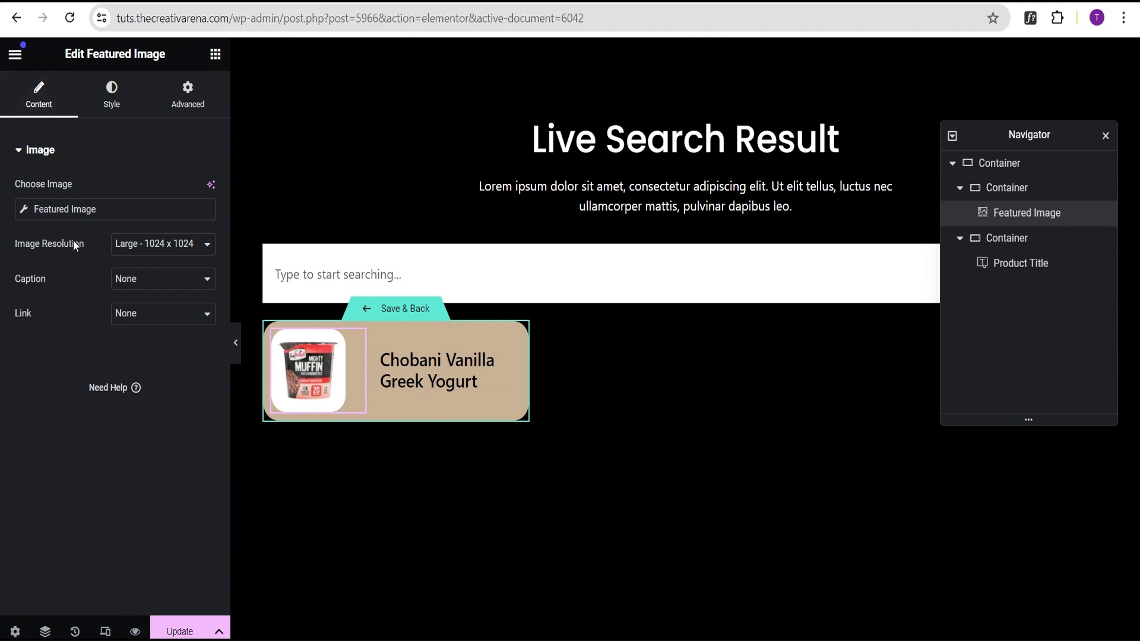
pyautogui.click(150, 315)
pyautogui.click(149, 357)
pyautogui.click(205, 349)
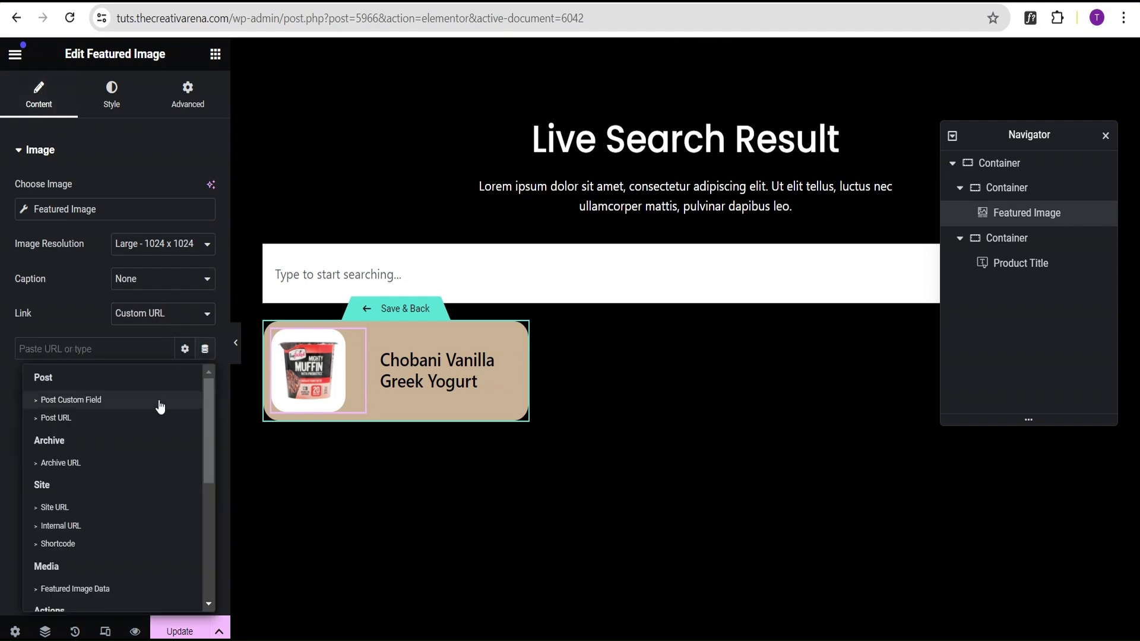
pyautogui.click(57, 418)
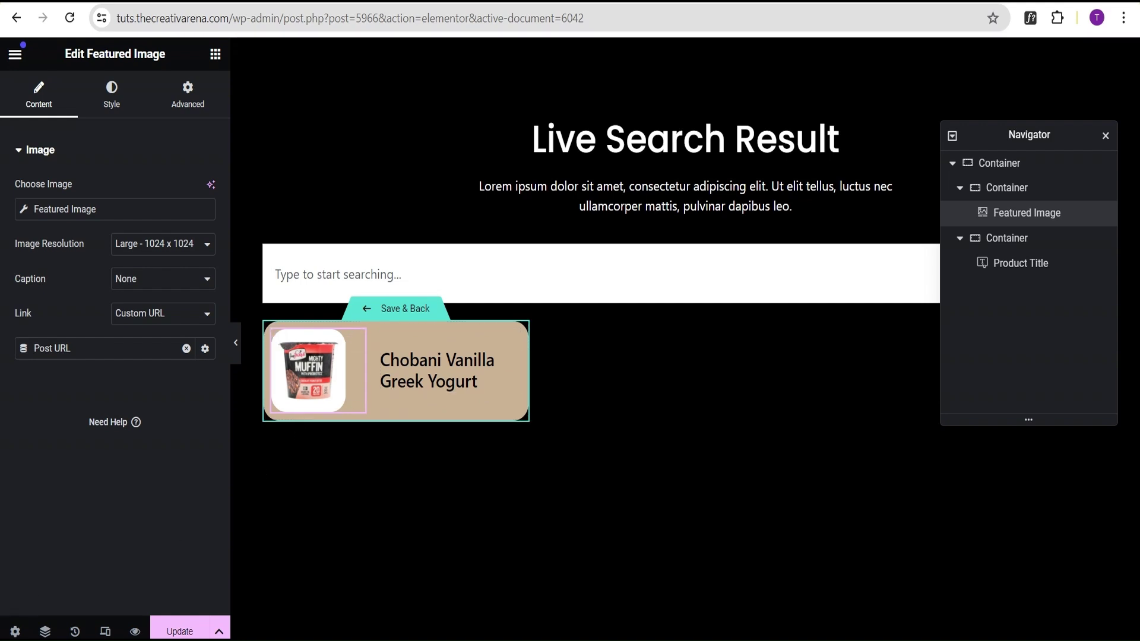
pyautogui.click(15, 631)
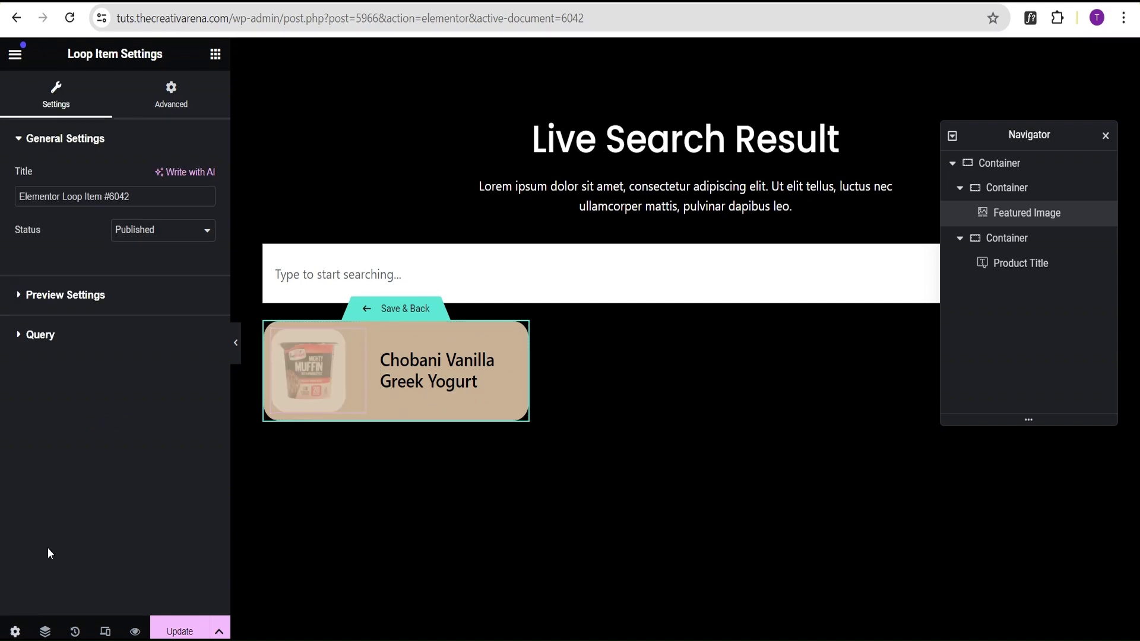
# Step: Replace the loop item template title with 'new live result' and exit the settings
pyautogui.click(138, 197)
pyautogui.moveTo(137, 196); pyautogui.dragTo(8, 200)
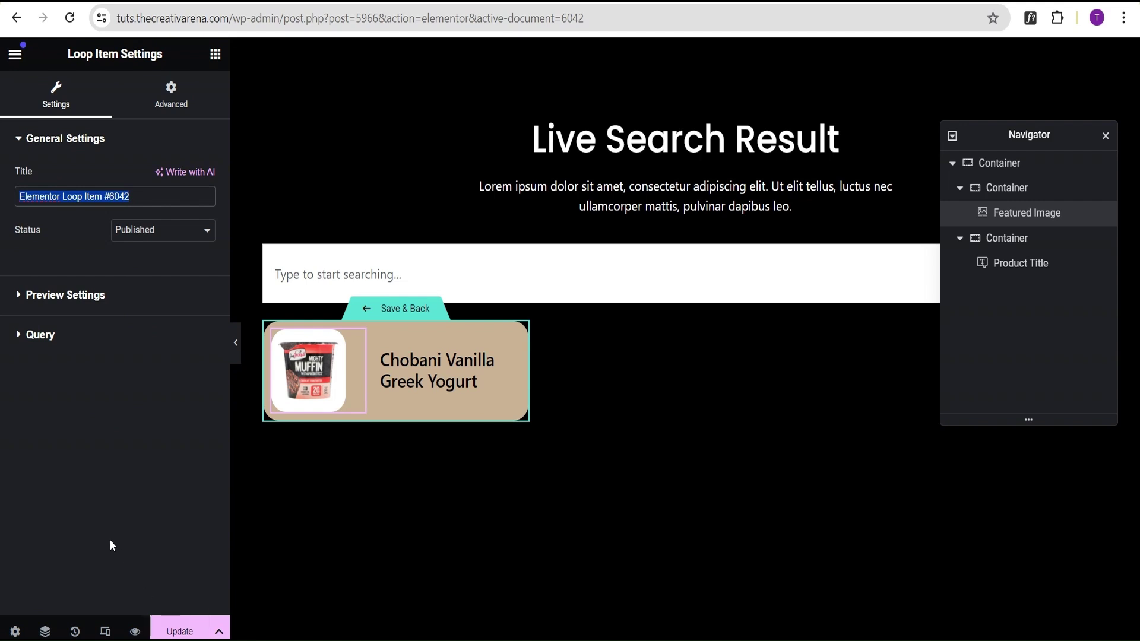
pyautogui.write('new live ')
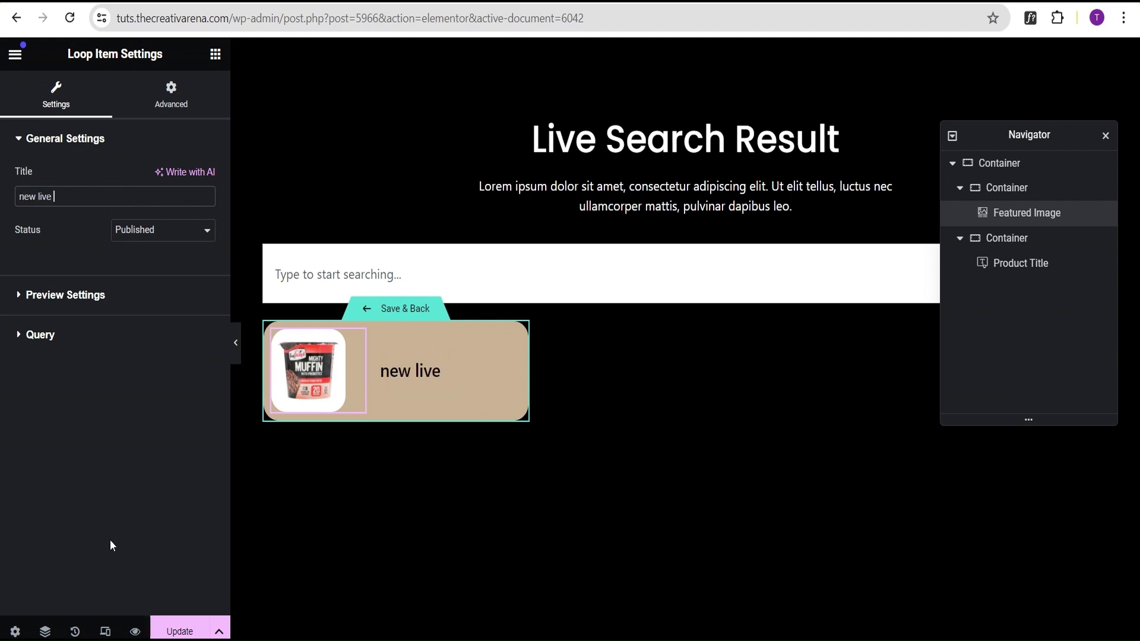
pyautogui.write('result')
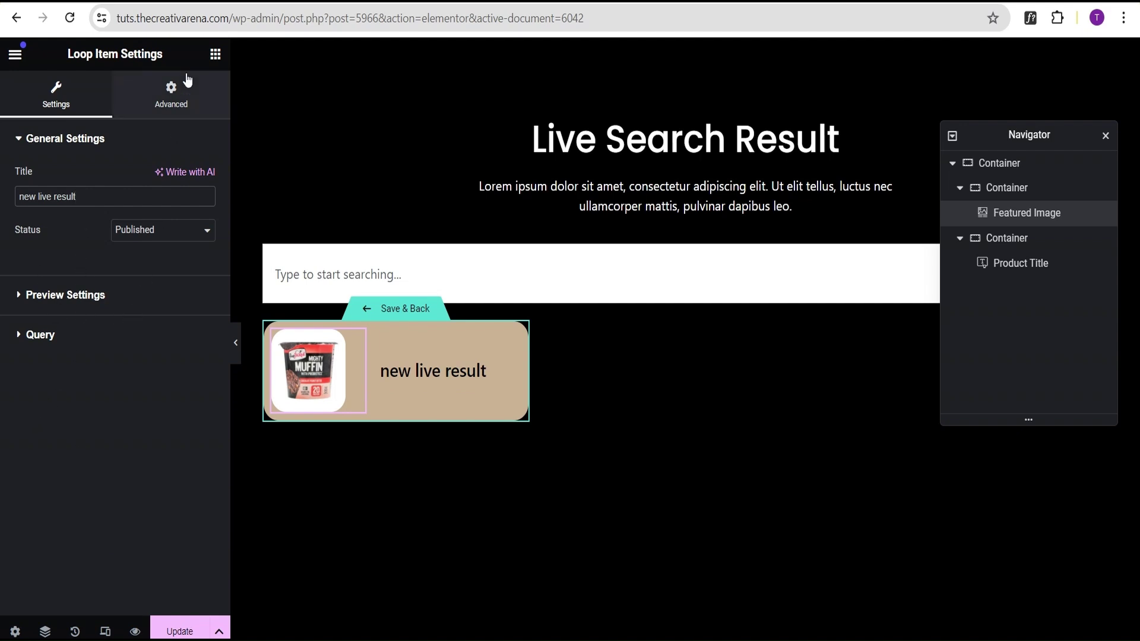
pyautogui.click(215, 56)
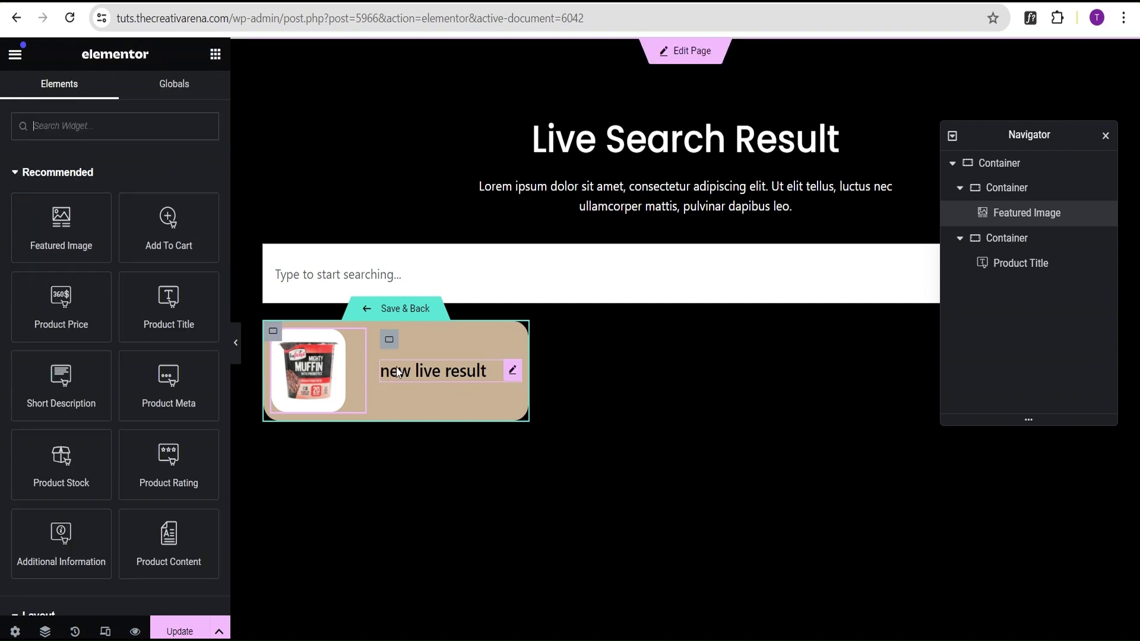
# Step: Save the template, go back to the page, delete the Loop Grid and select the Search widget
pyautogui.click(406, 310)
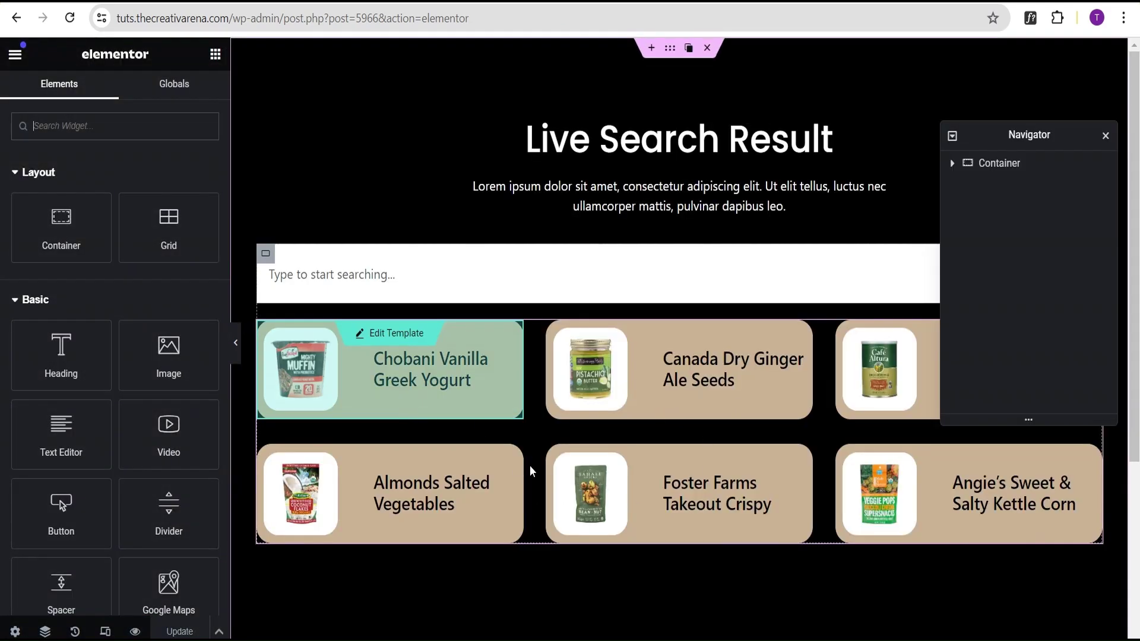
pyautogui.click(1105, 135)
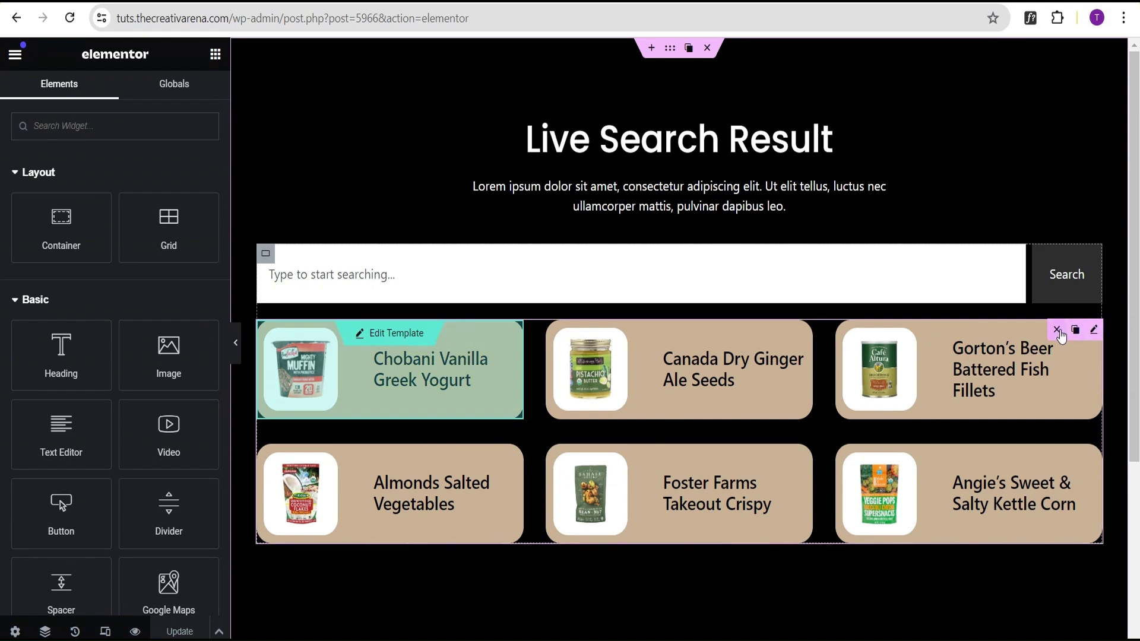
pyautogui.click(1057, 330)
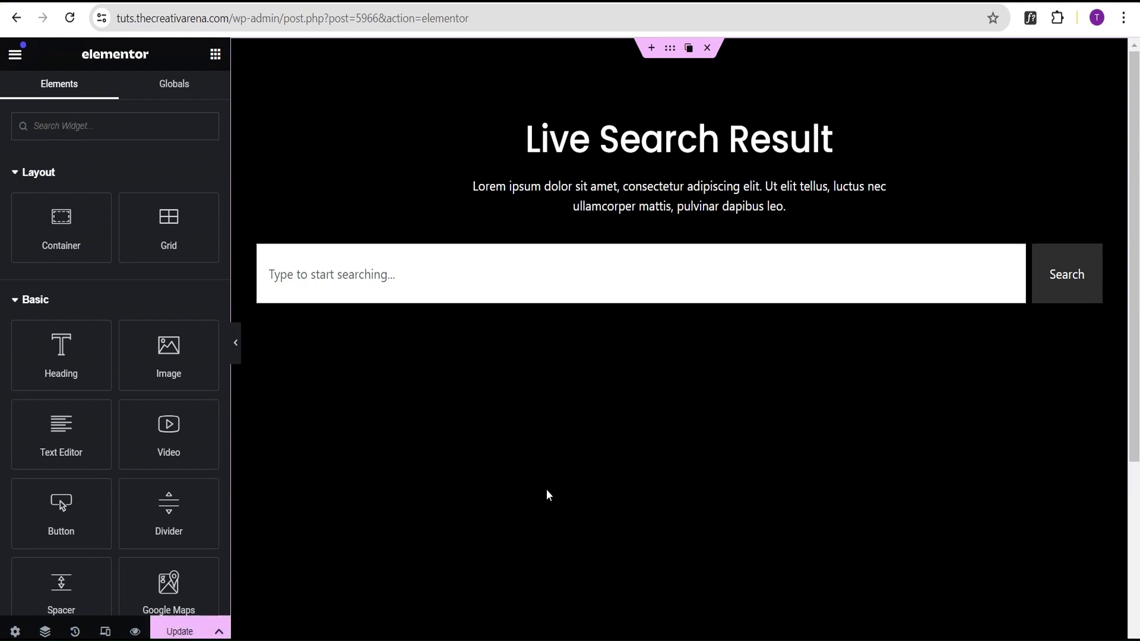
pyautogui.click(1090, 254)
pyautogui.scroll(-3, 25, 380)
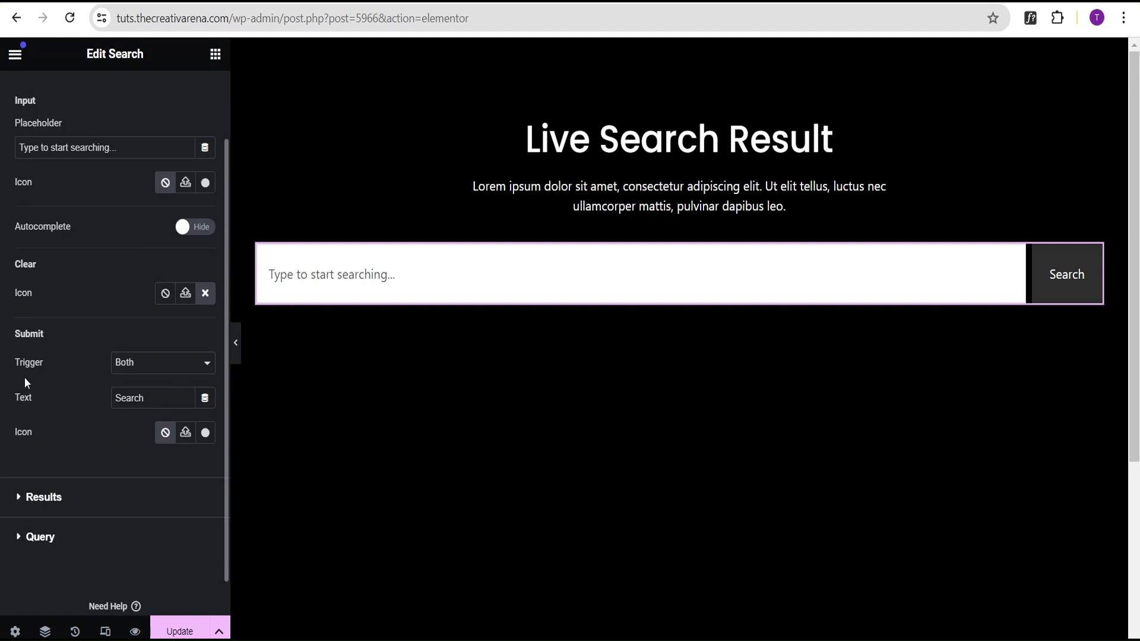
# Step: Choose the 'new live result' template for the search's live results
pyautogui.click(42, 459)
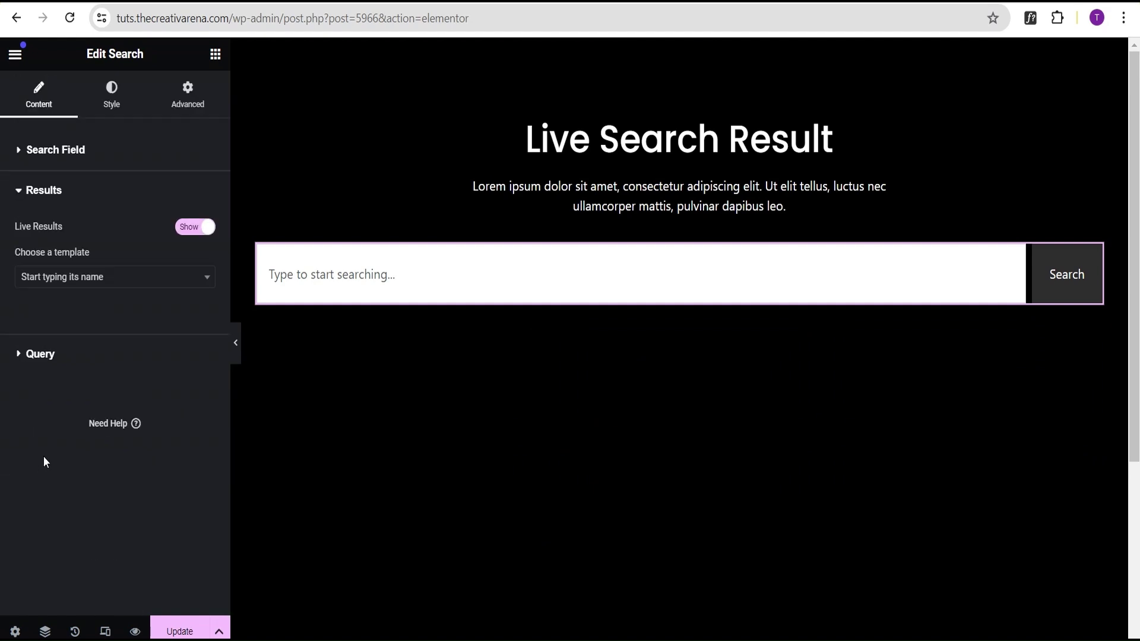
pyautogui.click(52, 279)
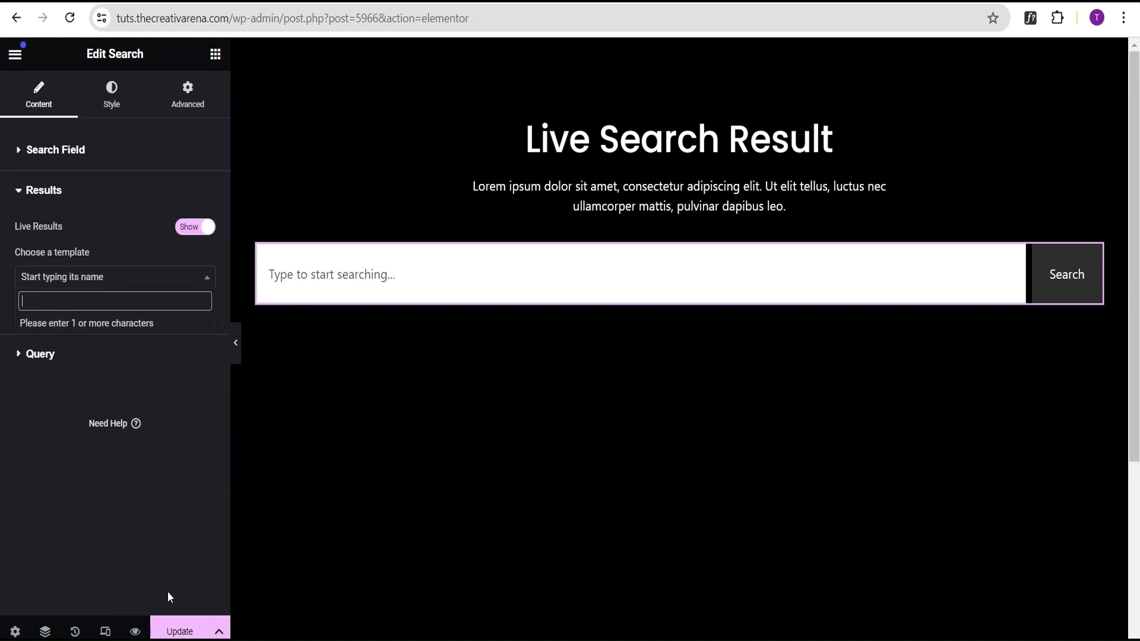
pyautogui.write('new loive')
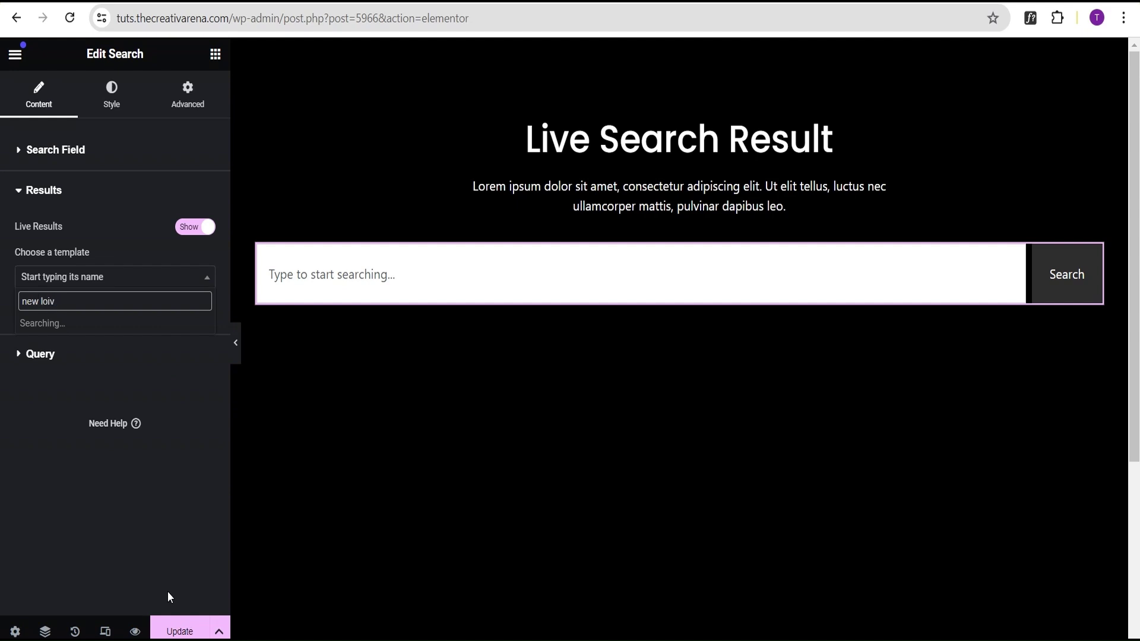
pyautogui.press('BackSpace')
pyautogui.press('BackSpace')
pyautogui.press('BackSpace')
pyautogui.write('ive result')
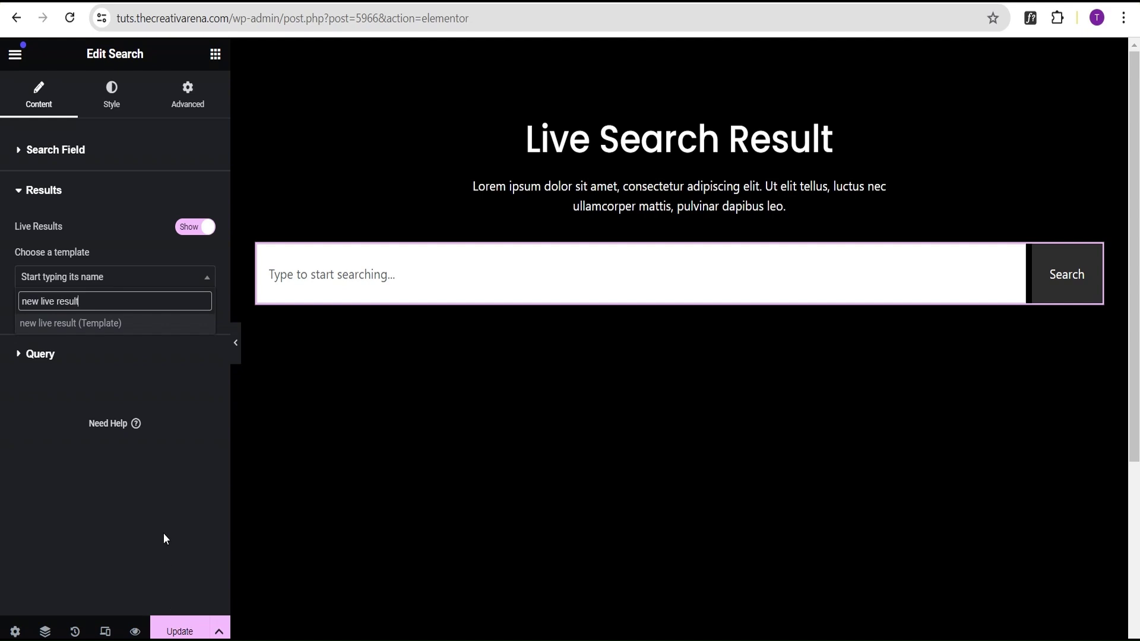
pyautogui.click(93, 324)
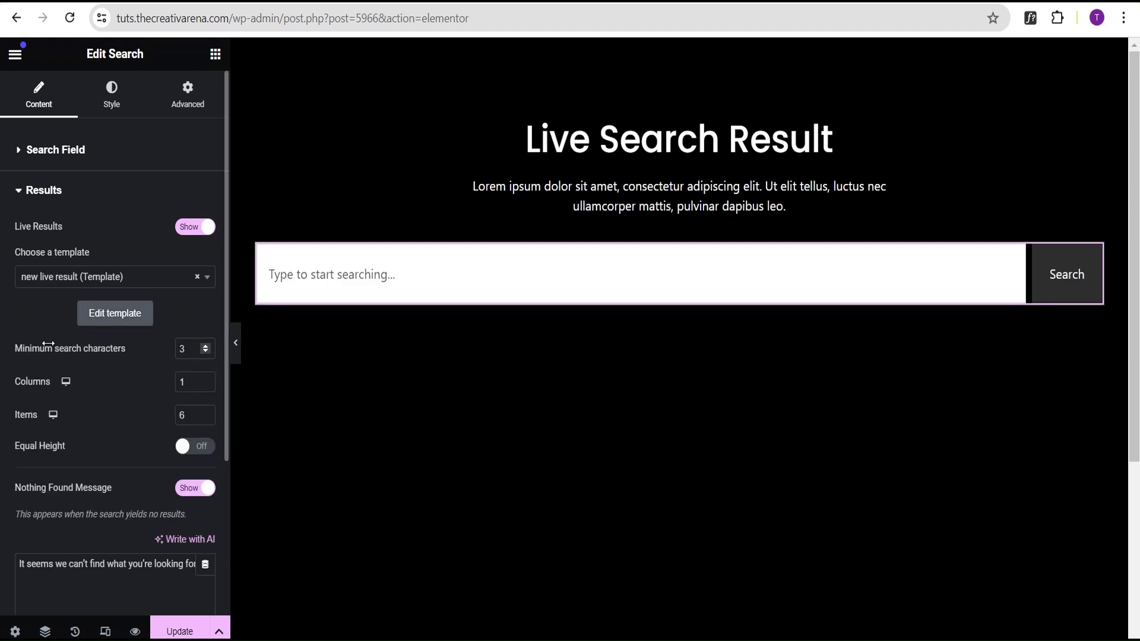
# Step: Set the search Query source to Products
pyautogui.scroll(-2, 38, 357)
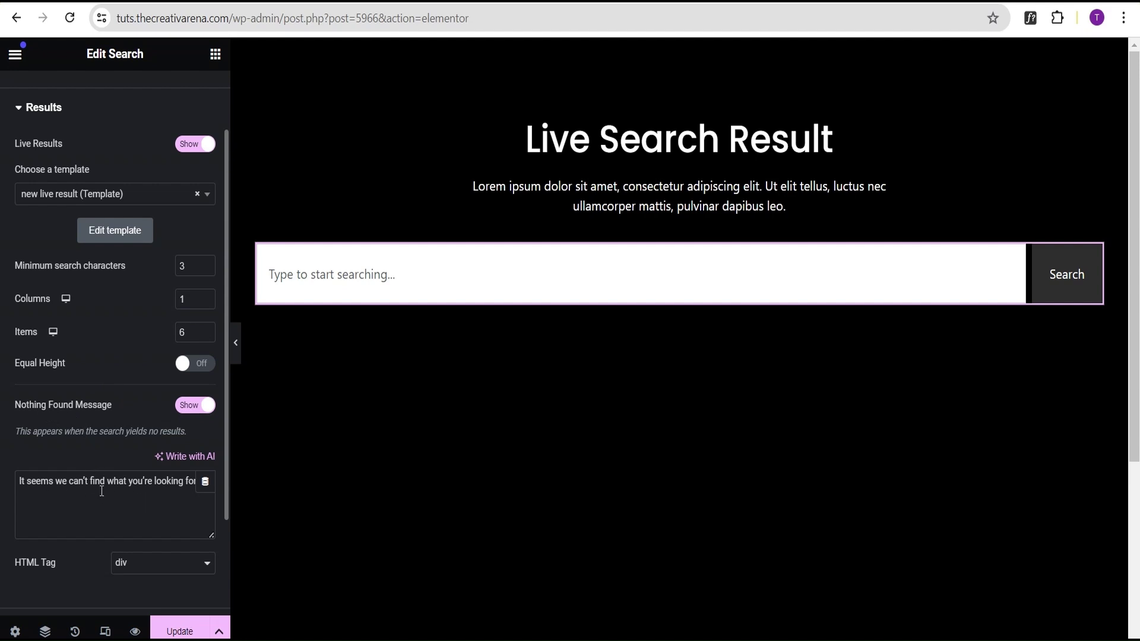
pyautogui.scroll(-2, 75, 419)
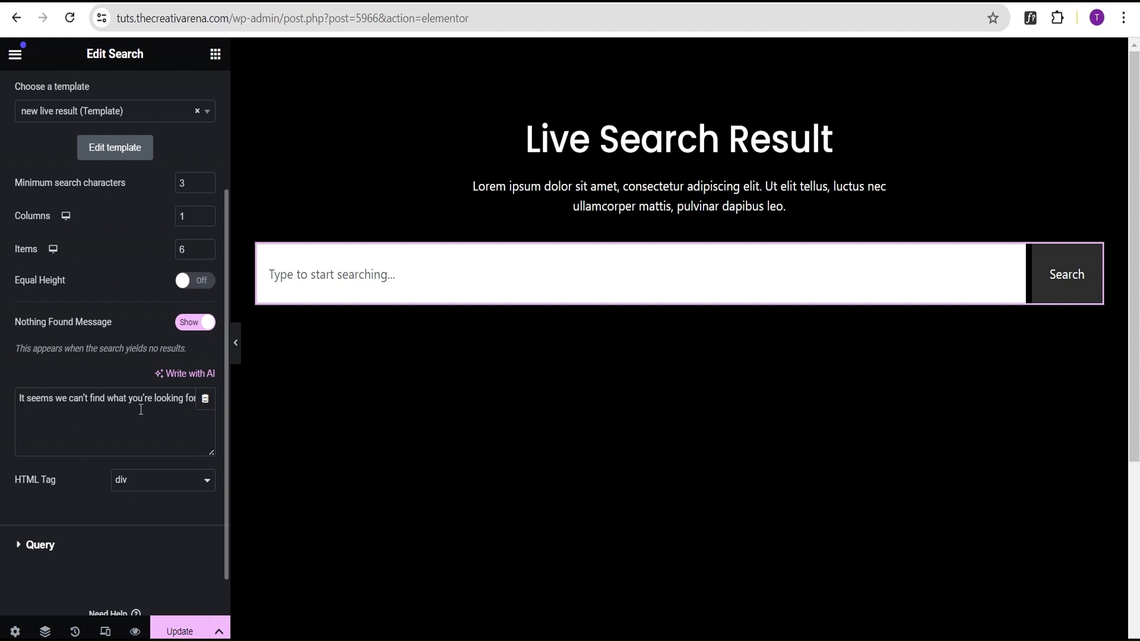
pyautogui.scroll(-1, 114, 408)
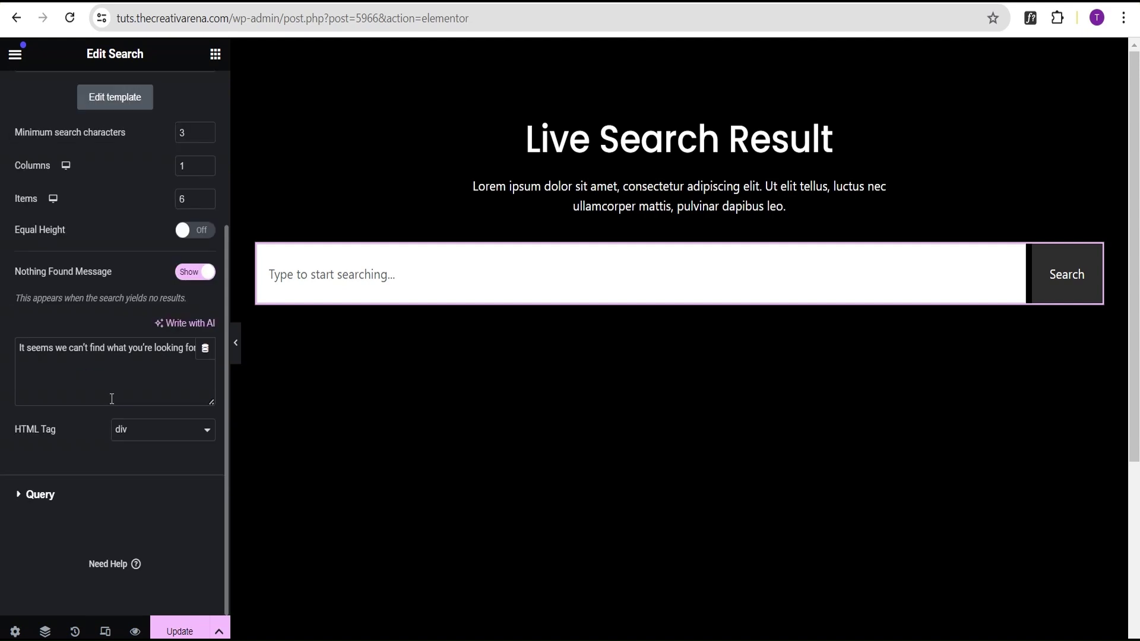
pyautogui.click(39, 494)
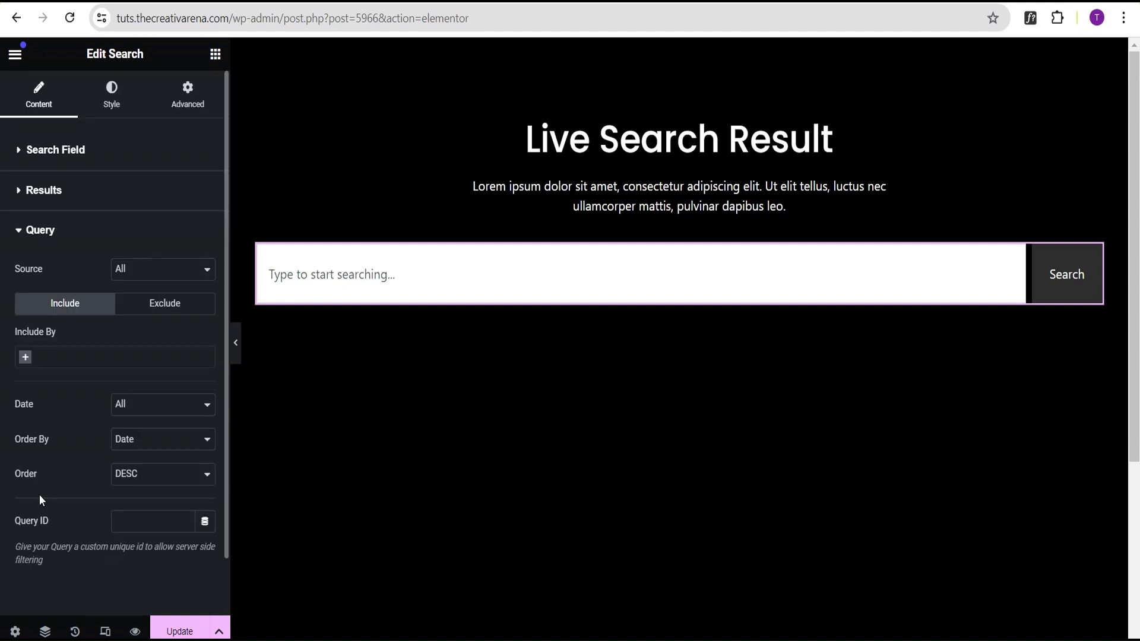
pyautogui.click(135, 268)
pyautogui.click(141, 300)
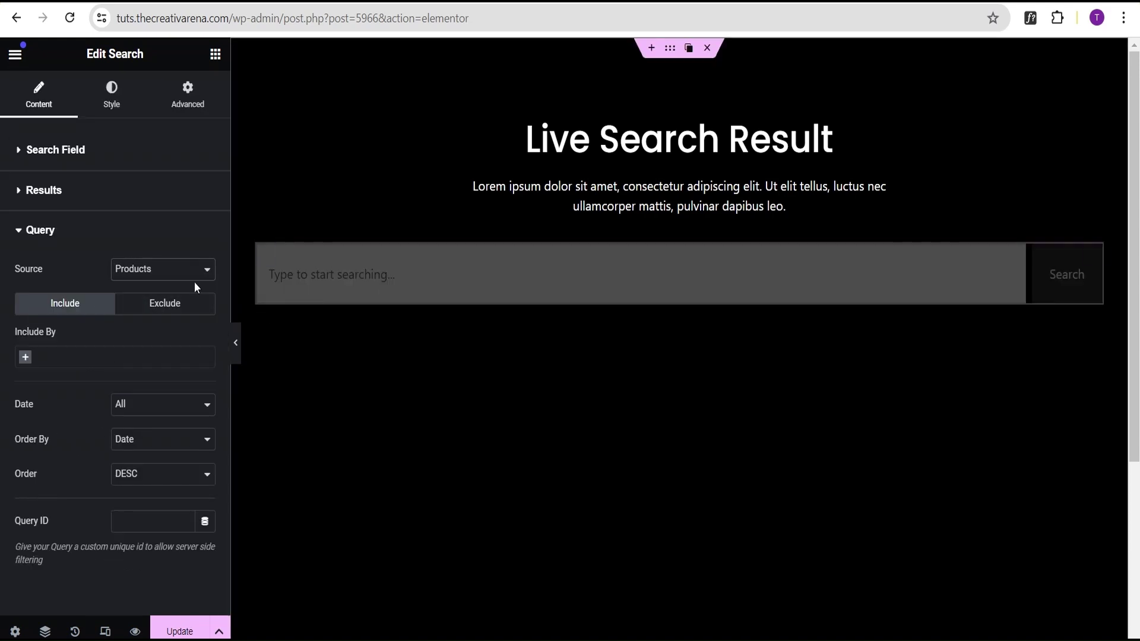
pyautogui.click(38, 232)
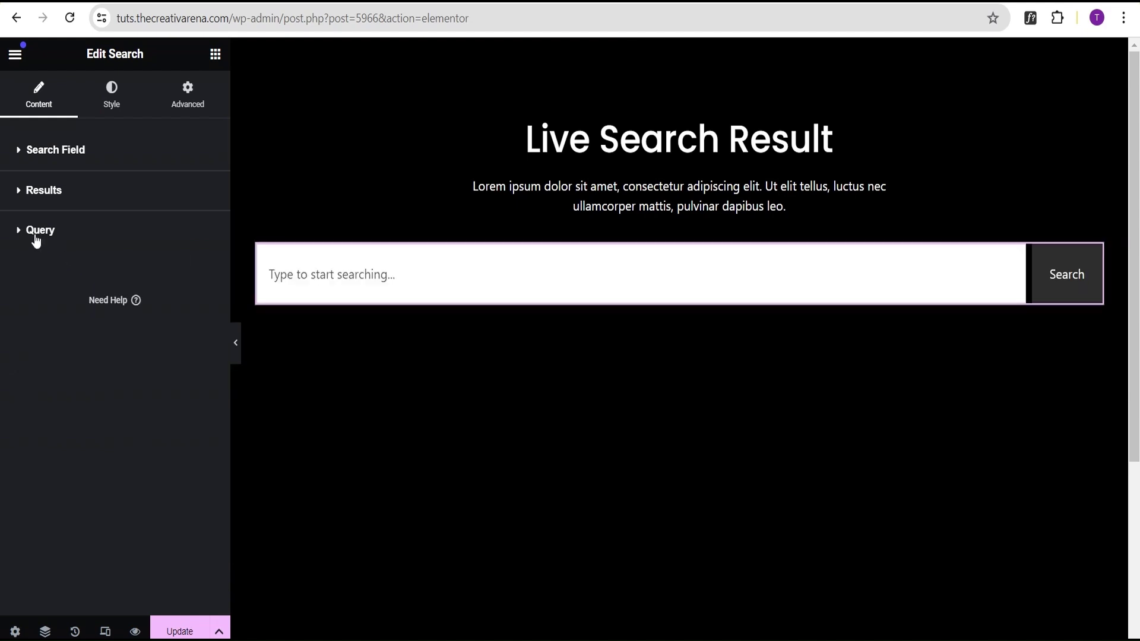
# Step: Give the search field a 20 px corner radius
pyautogui.click(113, 105)
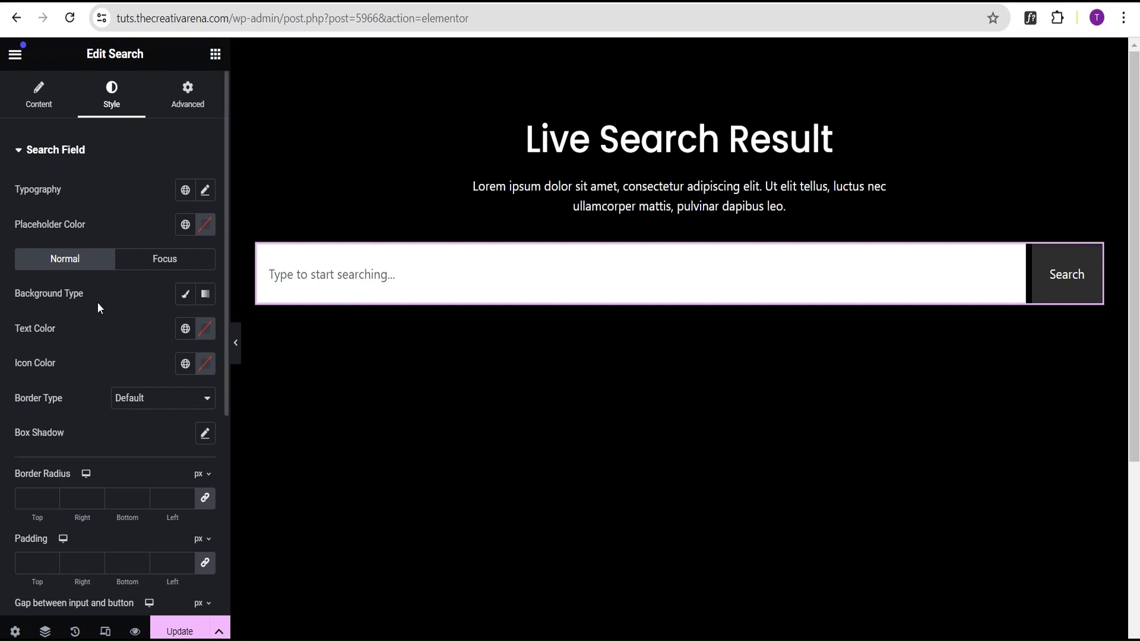
pyautogui.scroll(-1, 68, 313)
pyautogui.scroll(1, 68, 314)
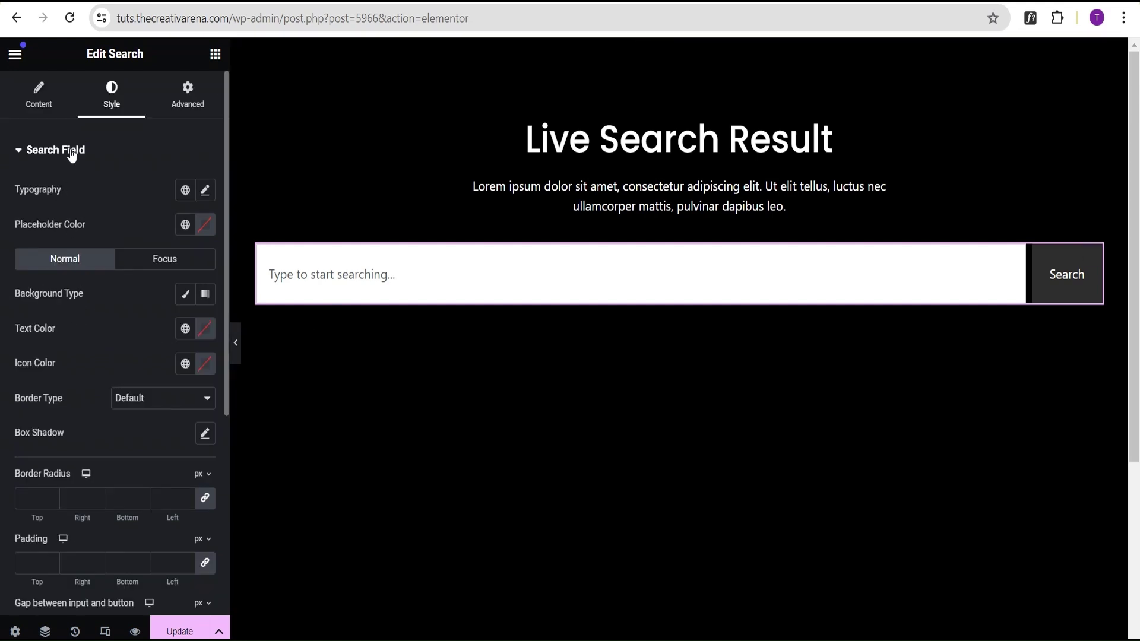
pyautogui.scroll(-3, 77, 285)
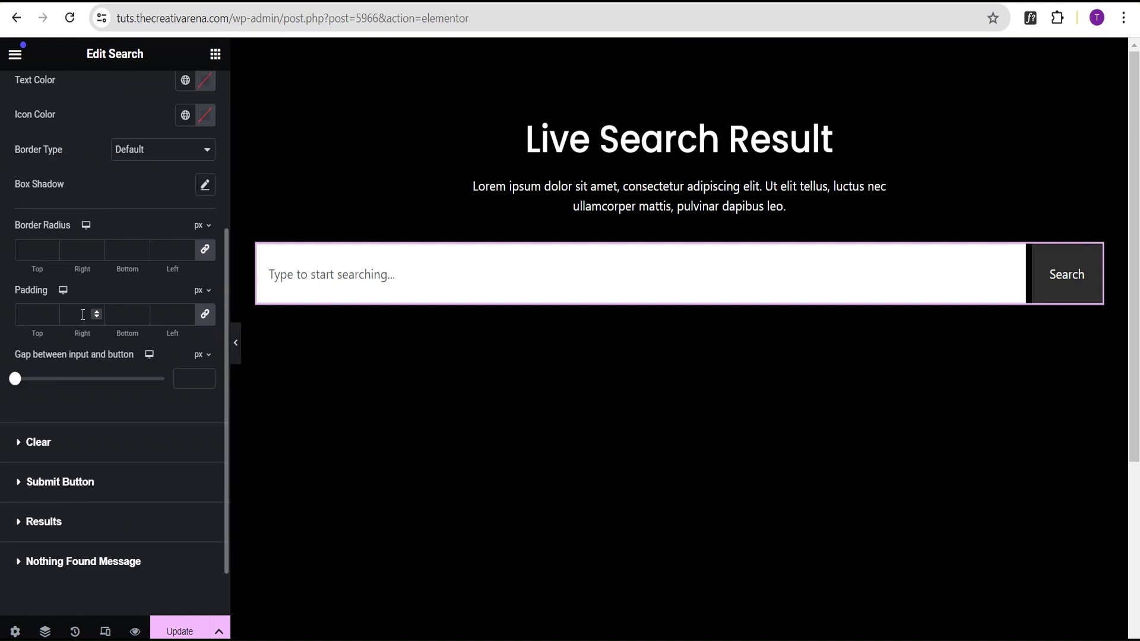
pyautogui.scroll(-1, 77, 371)
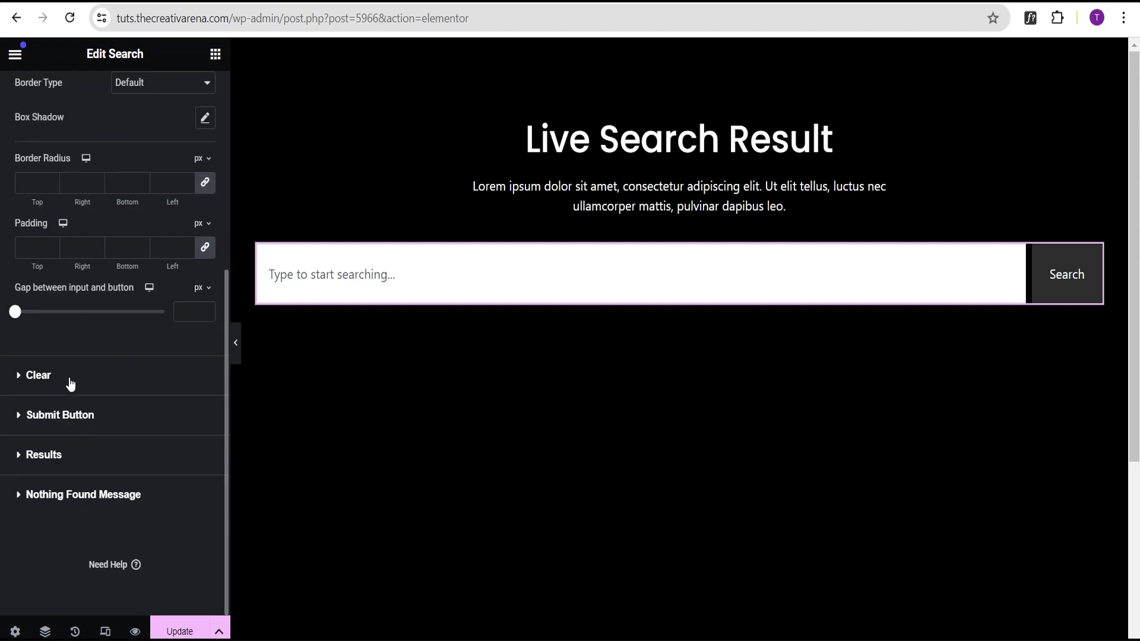
pyautogui.scroll(1, 68, 379)
pyautogui.scroll(-1, 35, 265)
pyautogui.click(36, 182)
pyautogui.write('20')
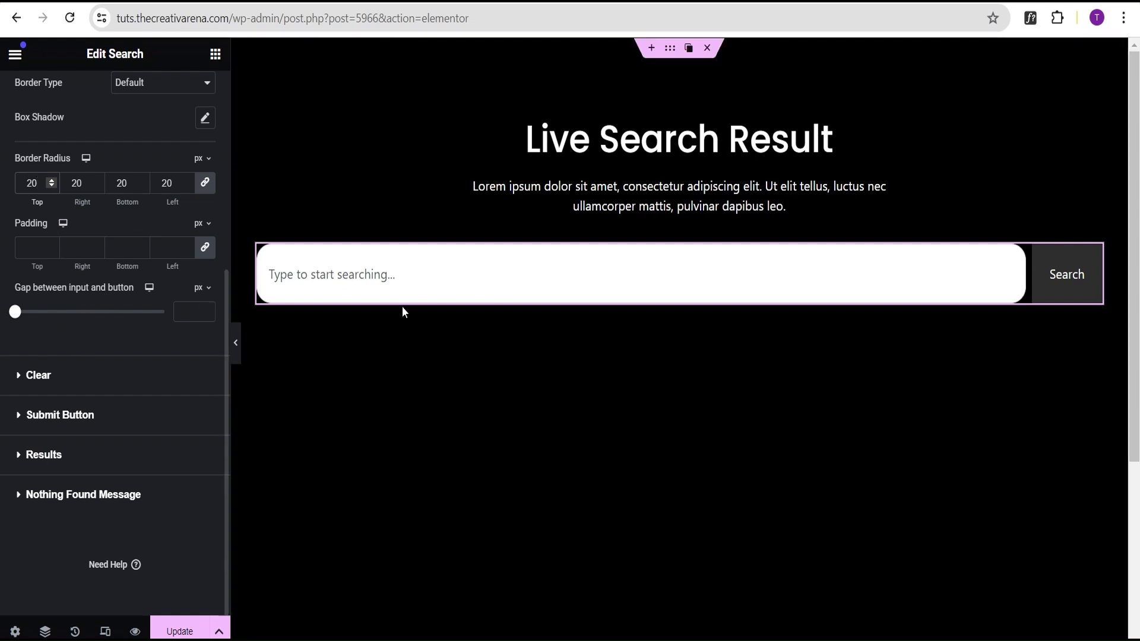
pyautogui.click(16, 314)
# Step: Set the gap between the input and the button to 10 px
pyautogui.moveTo(16, 315); pyautogui.dragTo(43, 321)
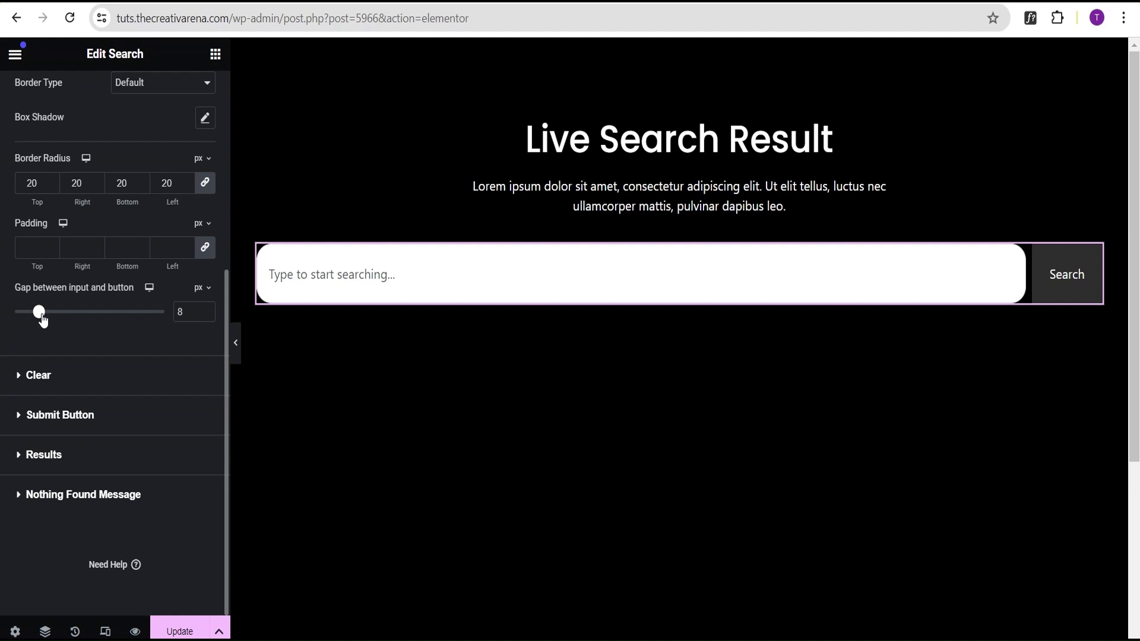
pyautogui.click(205, 308)
pyautogui.click(205, 308)
pyautogui.click(95, 378)
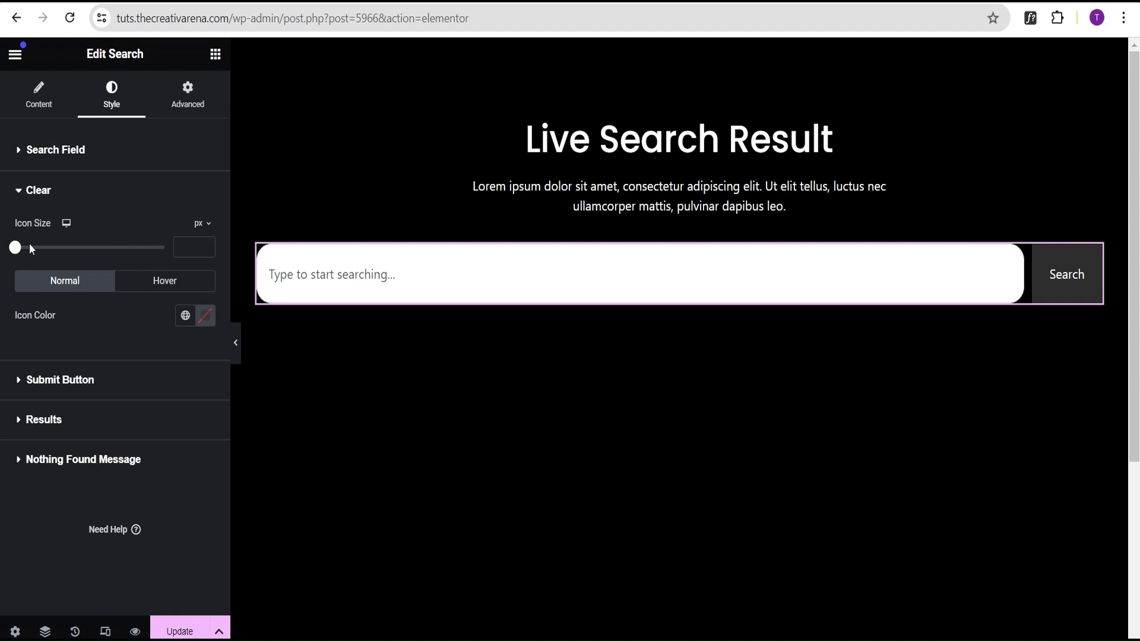
# Step: Enter the test query 'afdsfs' in the search box and set the clear icon colour to red
pyautogui.click(303, 280)
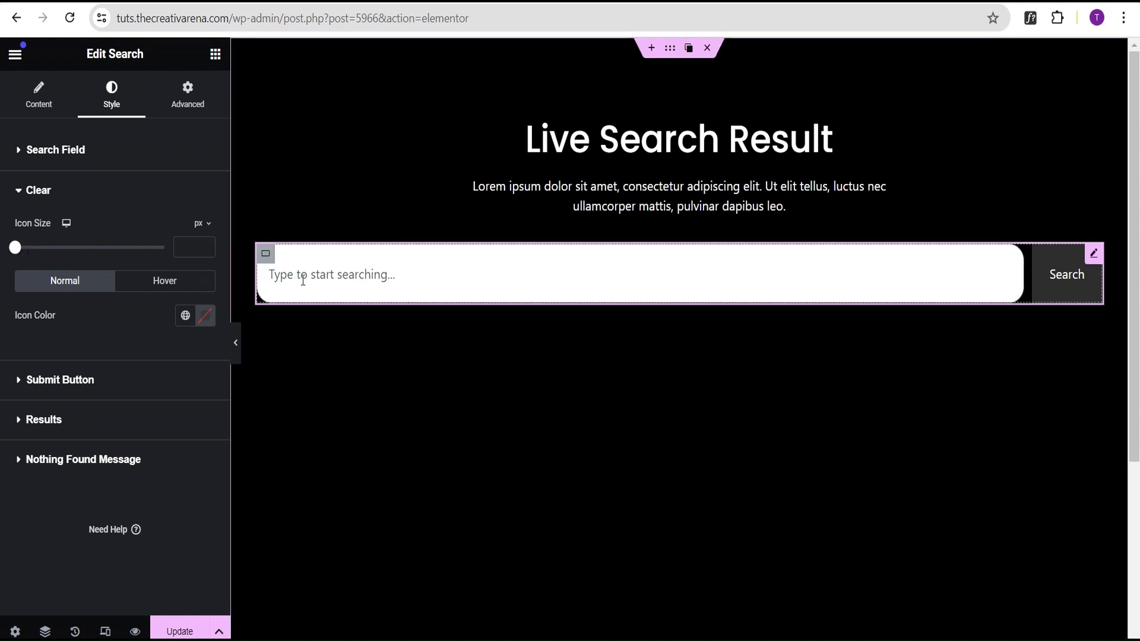
pyautogui.write('afdsfs')
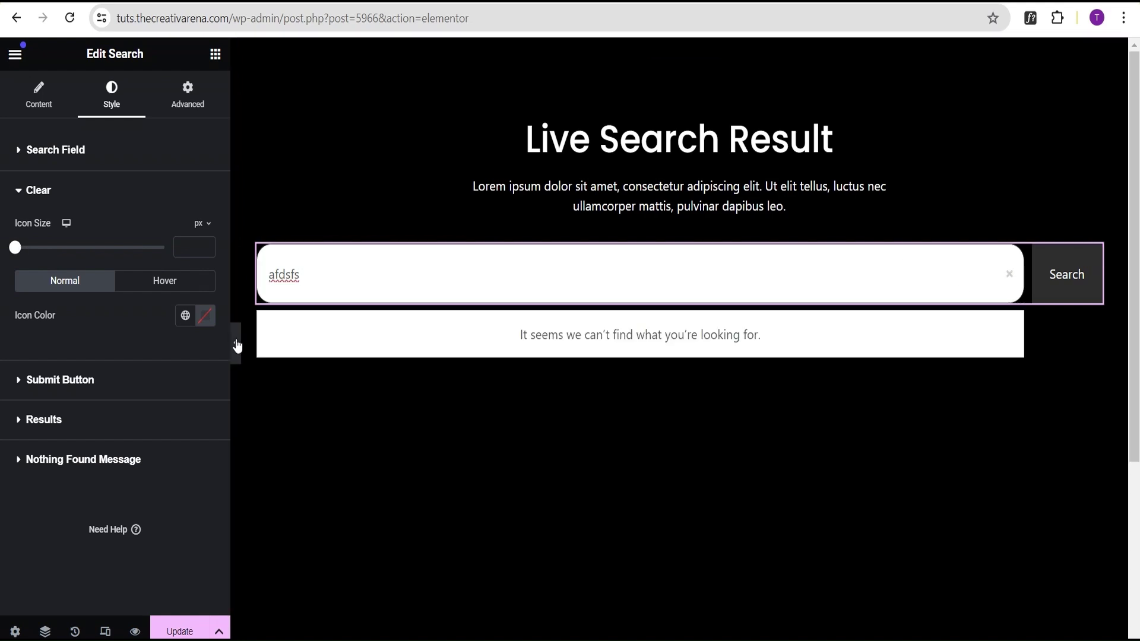
pyautogui.click(204, 315)
pyautogui.click(207, 502)
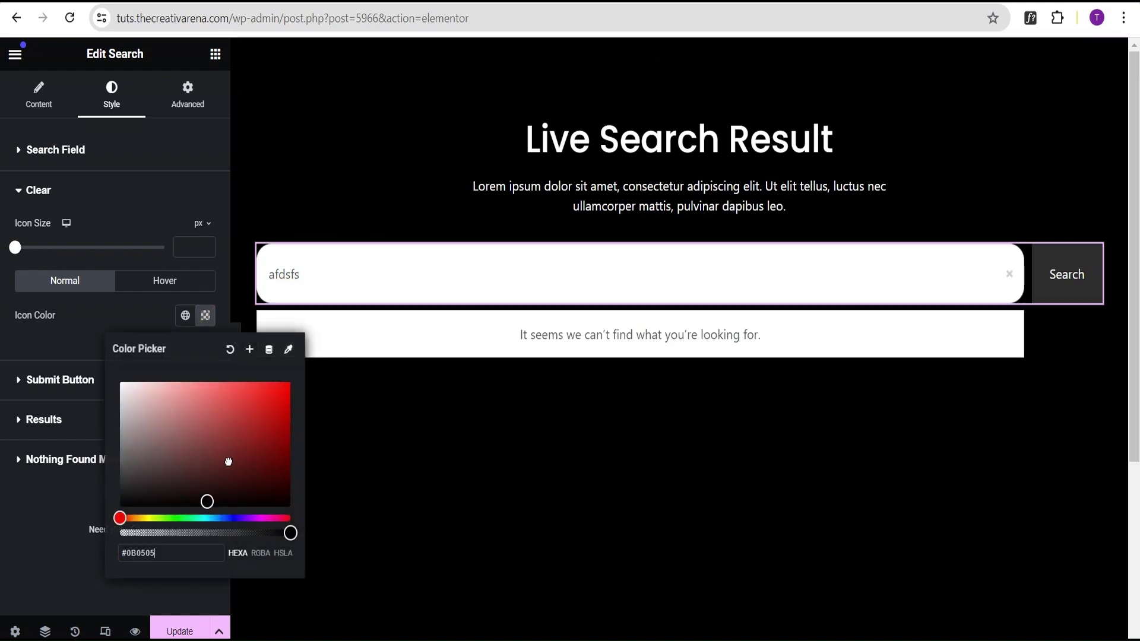
pyautogui.moveTo(228, 462); pyautogui.dragTo(290, 380)
pyautogui.click(92, 350)
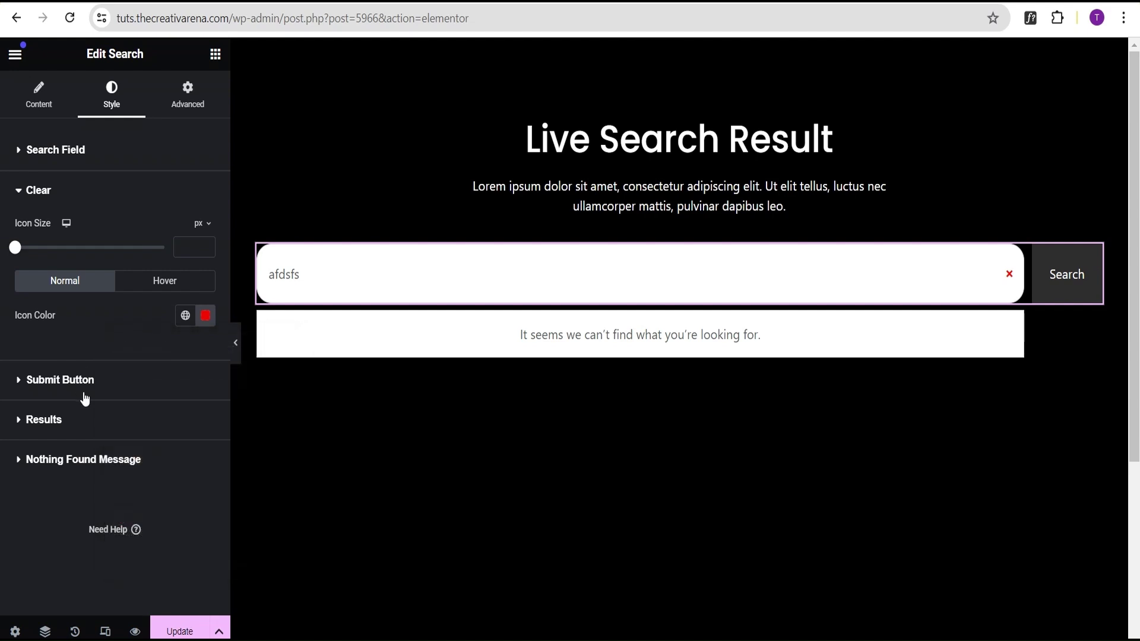
pyautogui.click(69, 377)
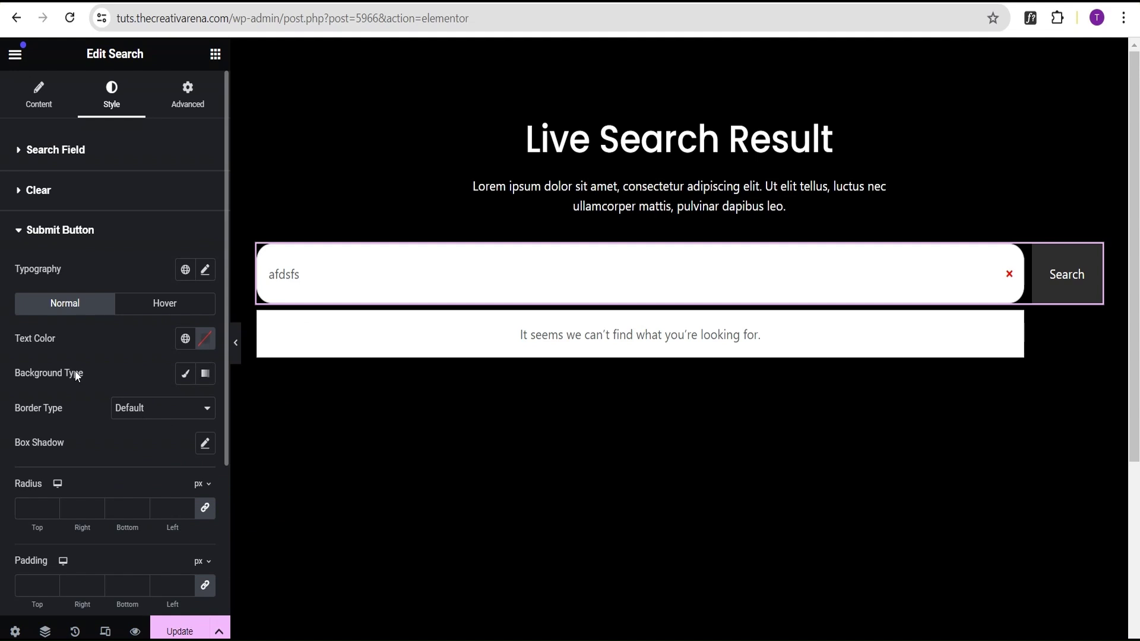
# Step: Give the Search button a Classic orange background (#D77F01)
pyautogui.click(188, 378)
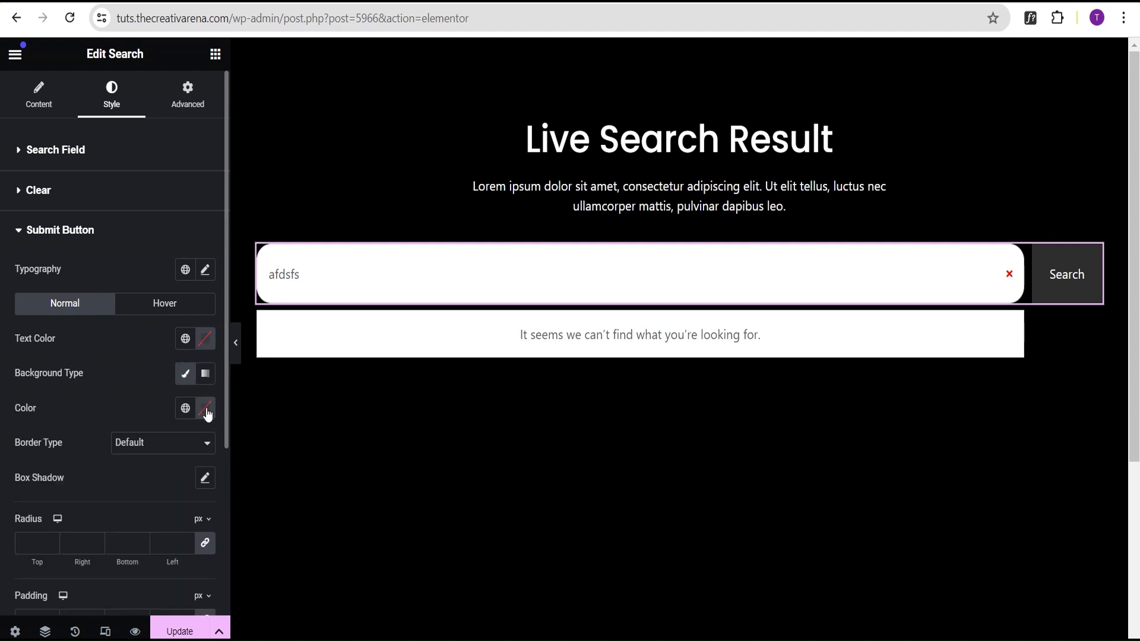
pyautogui.click(205, 409)
pyautogui.moveTo(120, 330); pyautogui.dragTo(136, 330)
pyautogui.moveTo(204, 318); pyautogui.dragTo(289, 214)
pyautogui.click(75, 415)
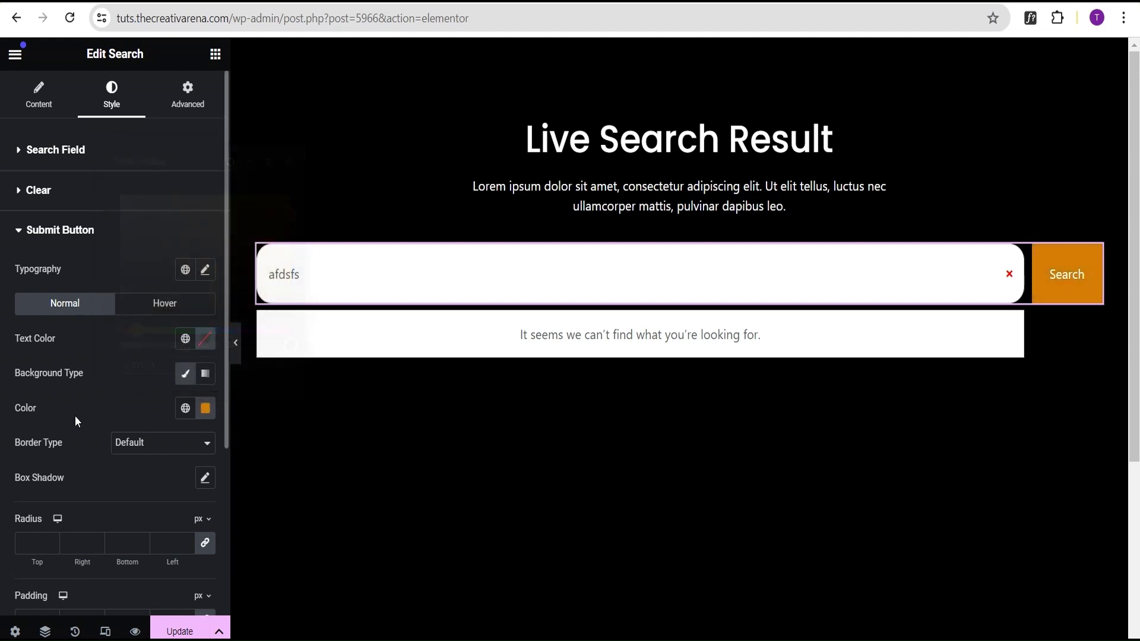
pyautogui.scroll(-1, 75, 439)
pyautogui.scroll(-1, 75, 460)
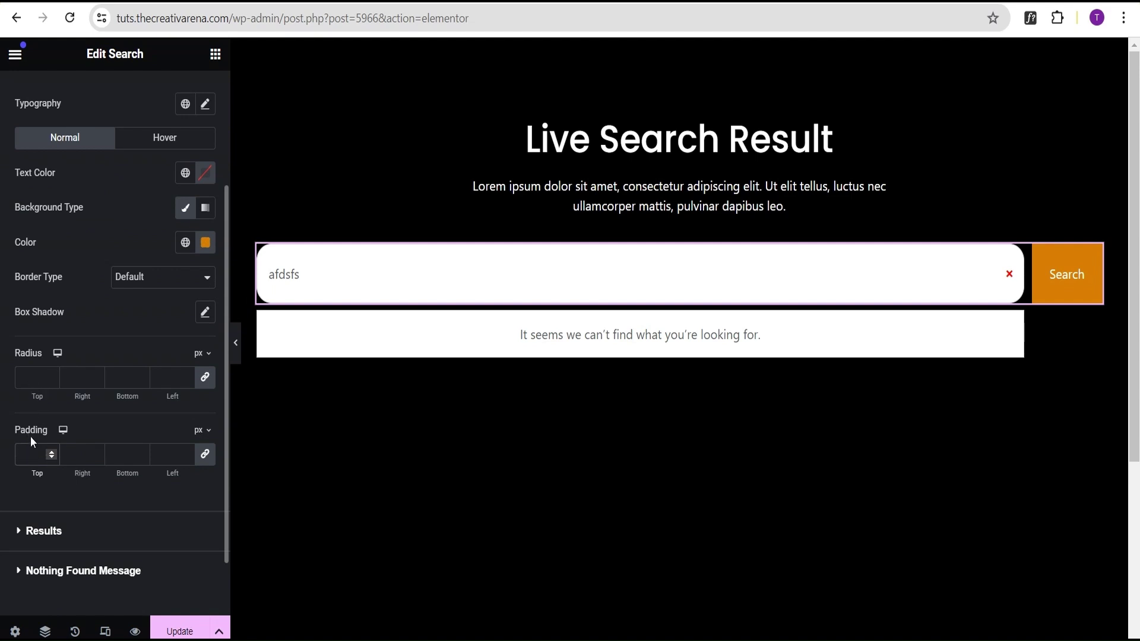
# Step: Set the Search button radius to 20 and clear the test query from the search box
pyautogui.click(28, 377)
pyautogui.write('20')
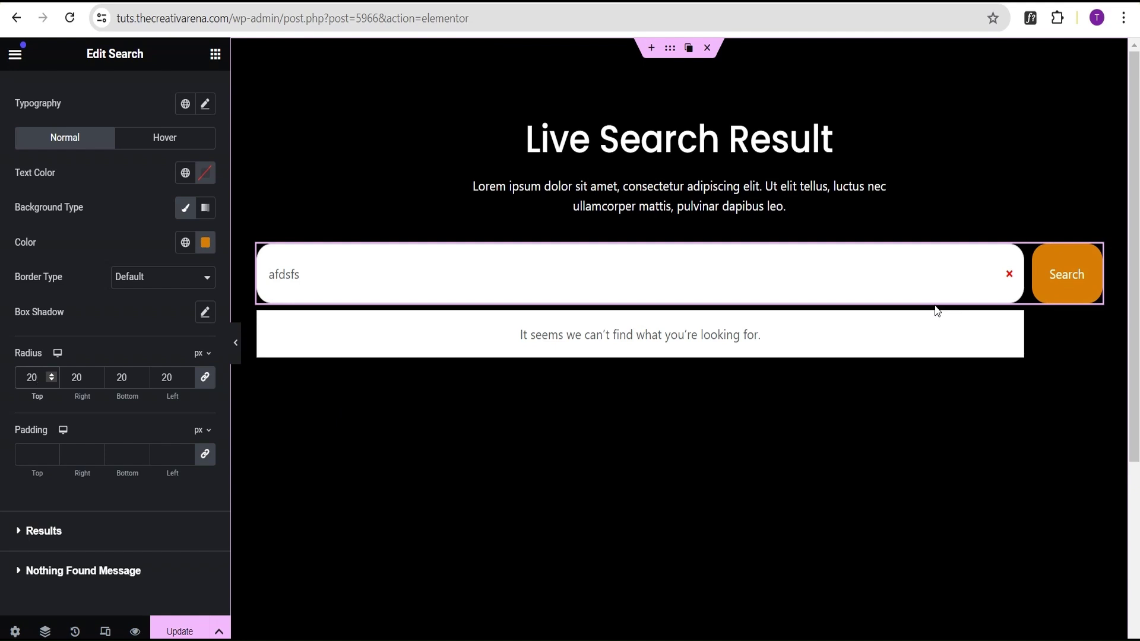
pyautogui.click(1011, 276)
pyautogui.click(1010, 276)
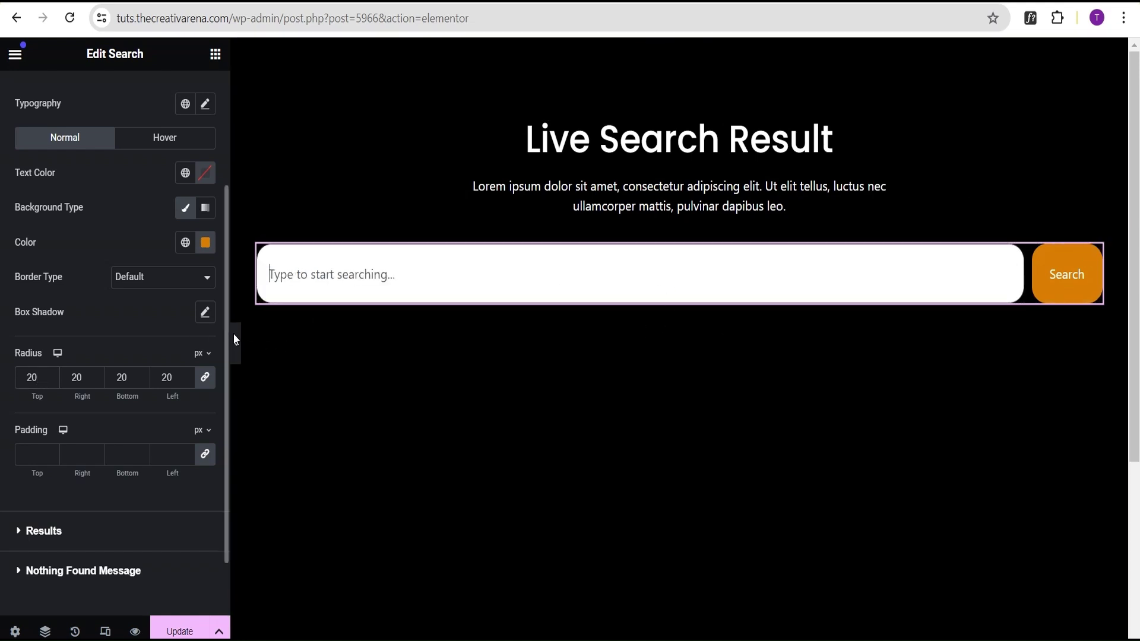
pyautogui.click(351, 290)
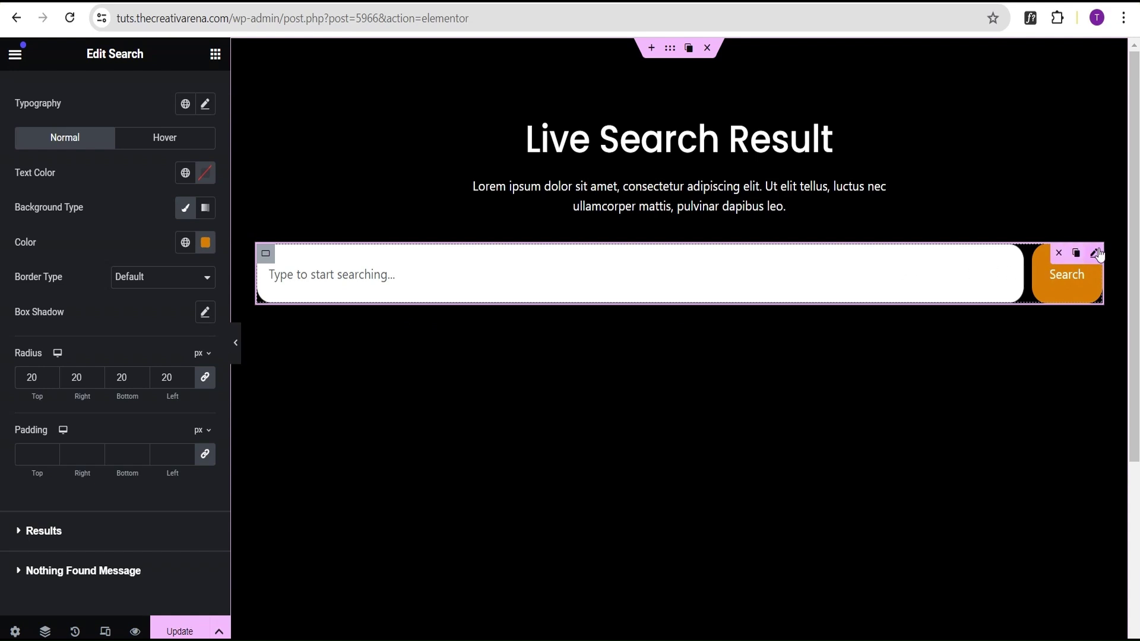
pyautogui.scroll(3, 120, 226)
pyautogui.click(188, 95)
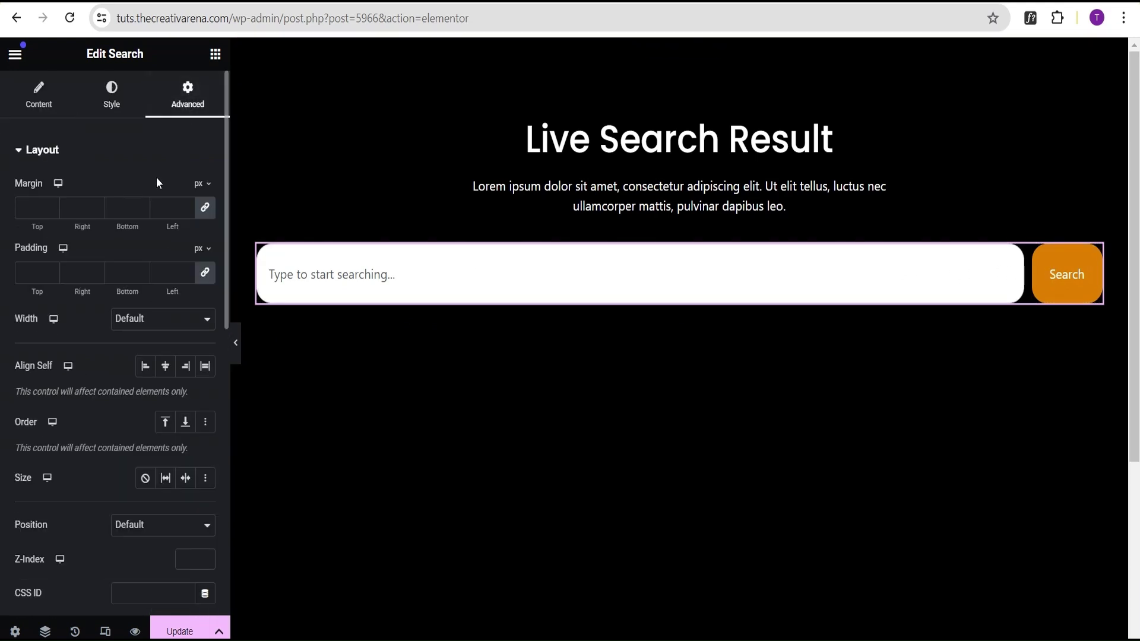
# Step: Set the search widget to a custom width of 40%
pyautogui.click(148, 321)
pyautogui.click(147, 375)
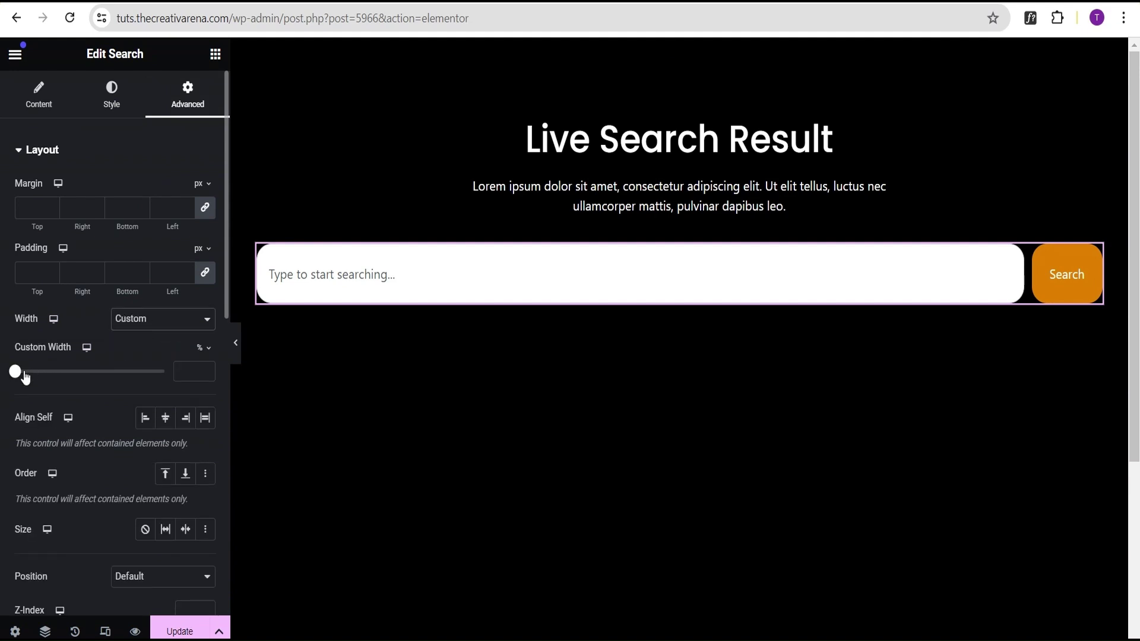
pyautogui.moveTo(24, 373); pyautogui.dragTo(103, 386)
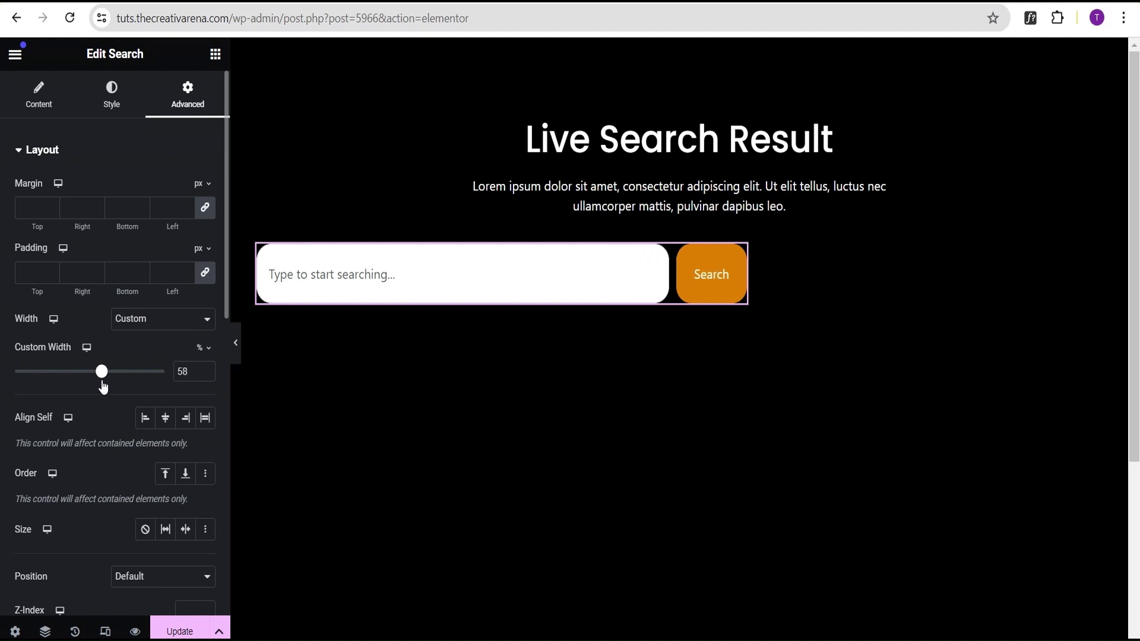
pyautogui.click(206, 369)
pyautogui.click(206, 369)
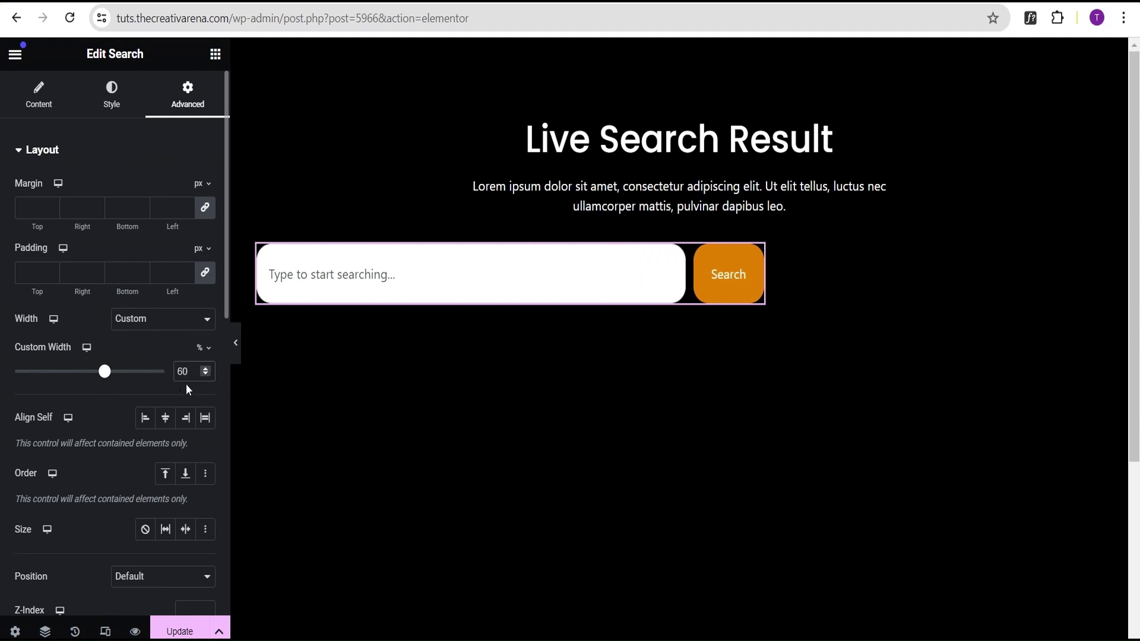
pyautogui.doubleClick(185, 371)
pyautogui.write('40')
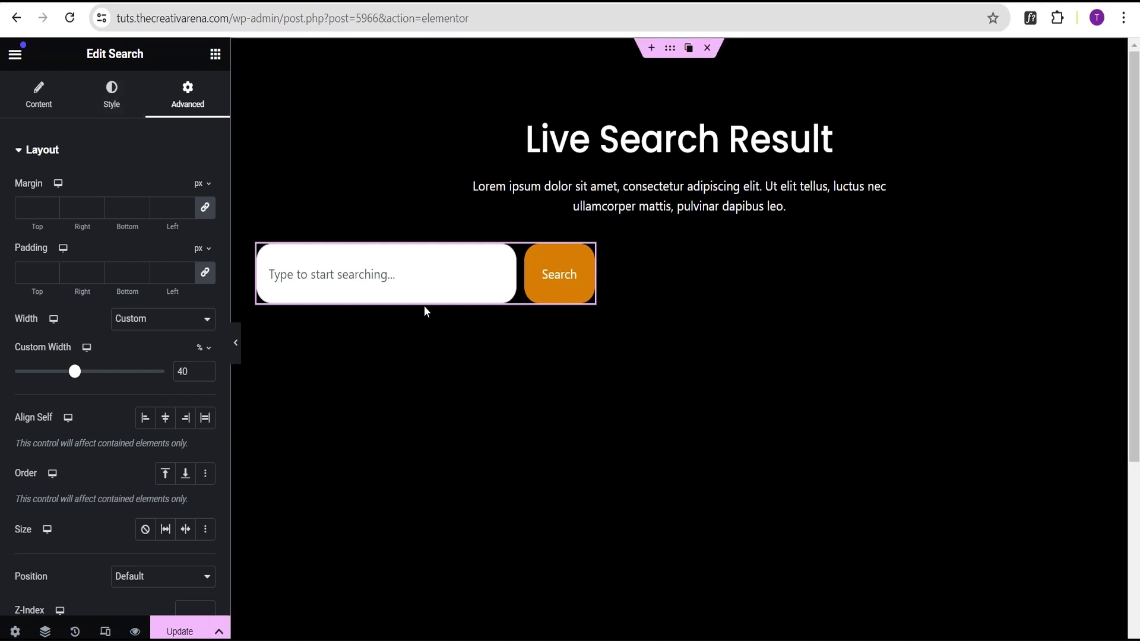
# Step: Centre the search bar in its container with Align Items, then update the page and preview it
pyautogui.click(266, 253)
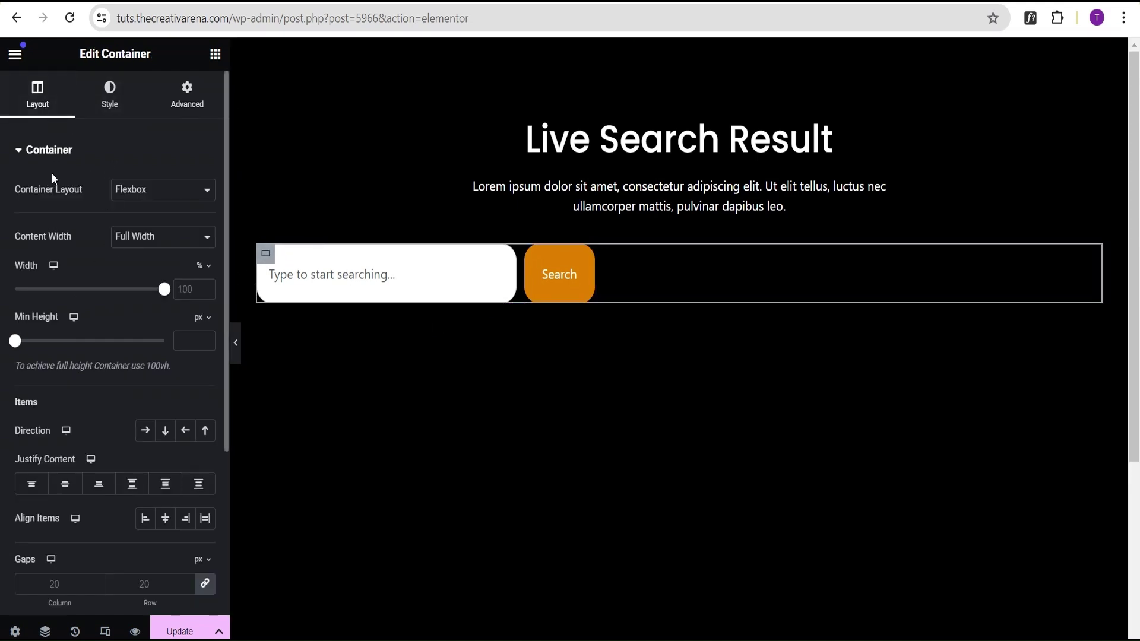
pyautogui.scroll(-1, 53, 404)
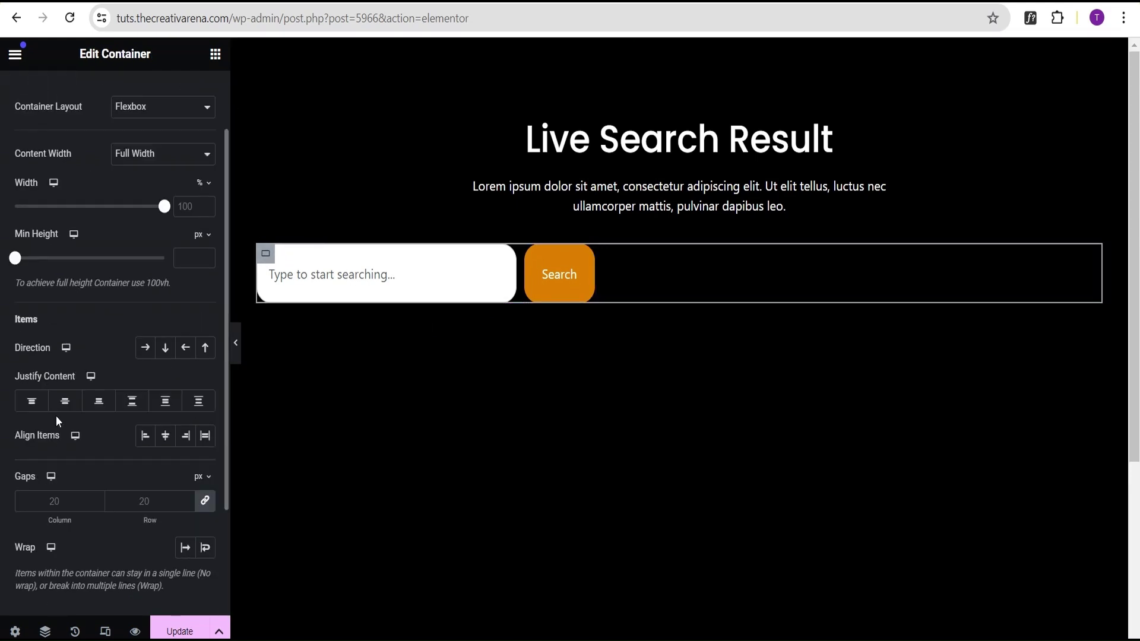
pyautogui.click(166, 436)
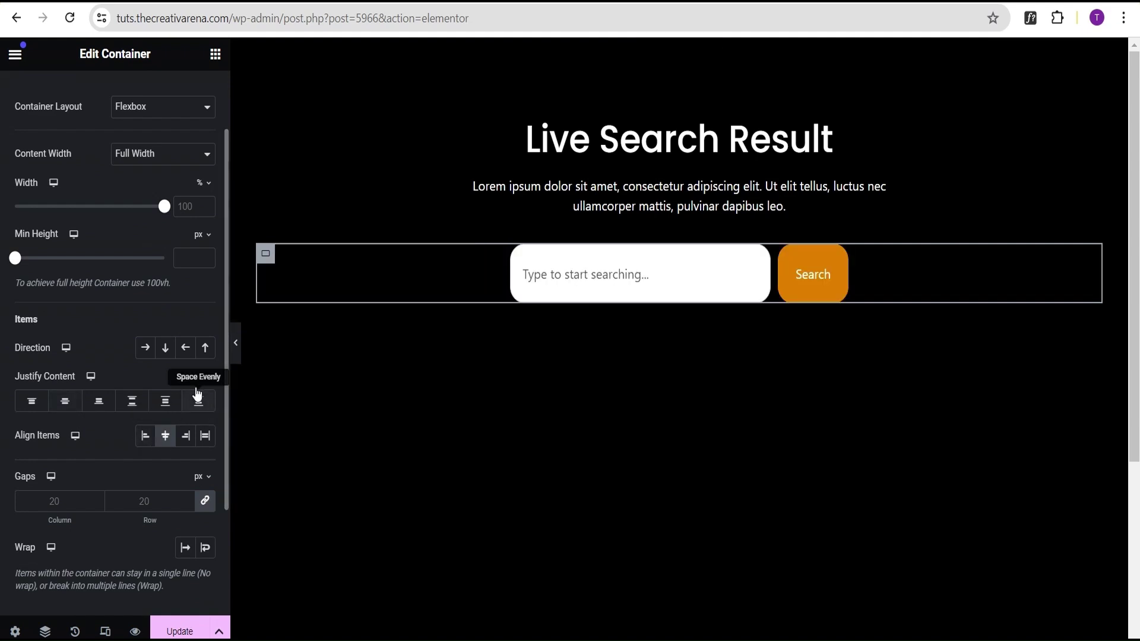
pyautogui.click(238, 349)
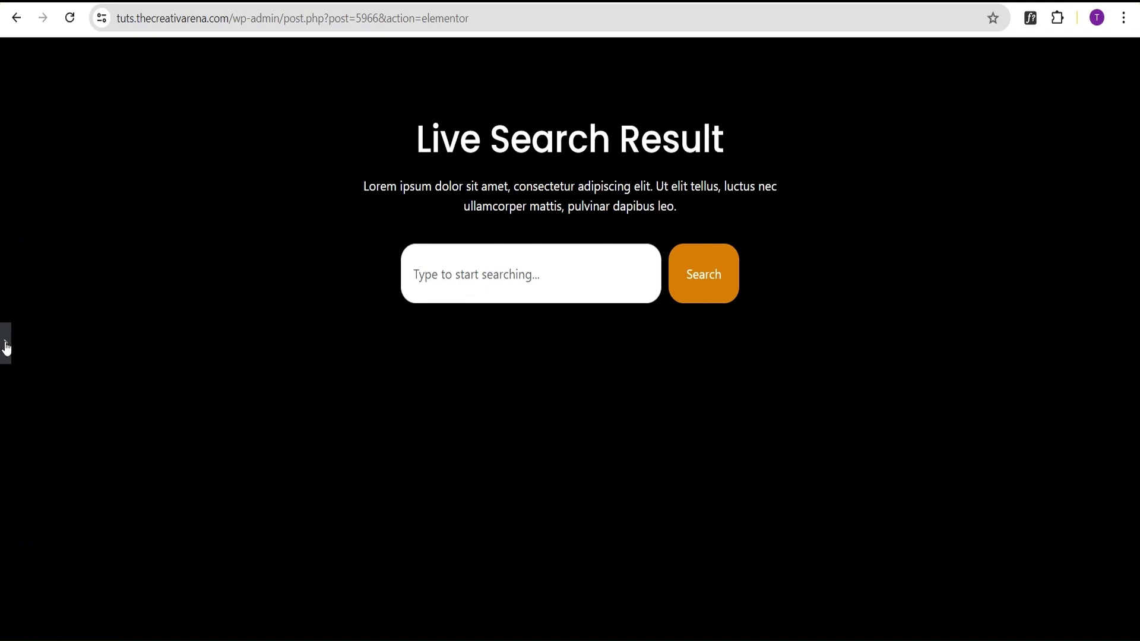
pyautogui.click(6, 348)
pyautogui.click(175, 631)
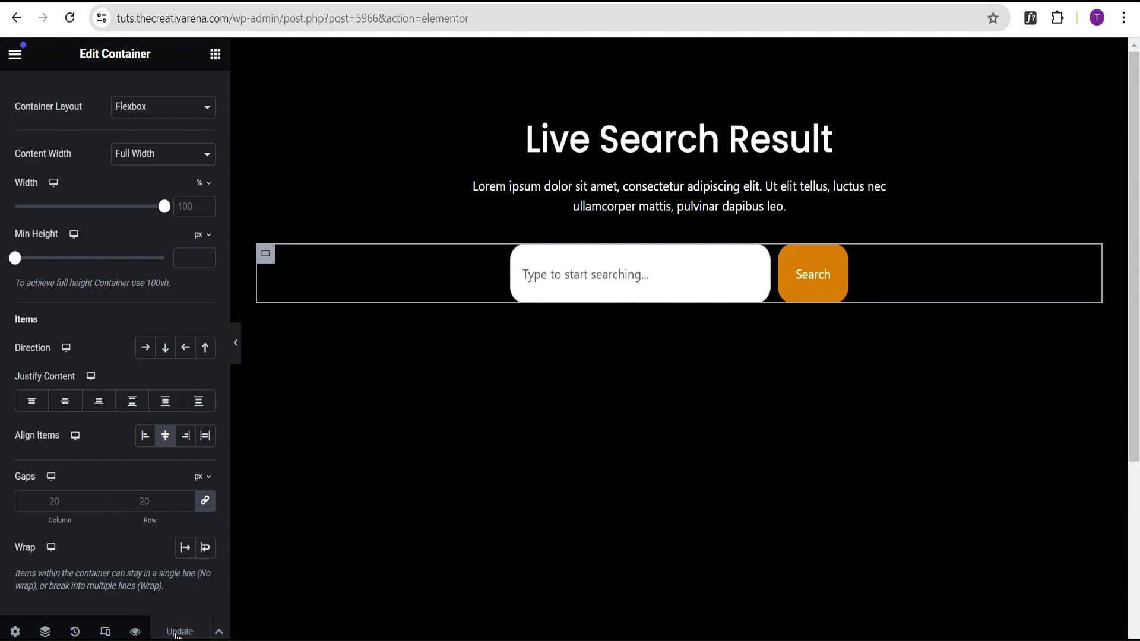
pyautogui.click(135, 632)
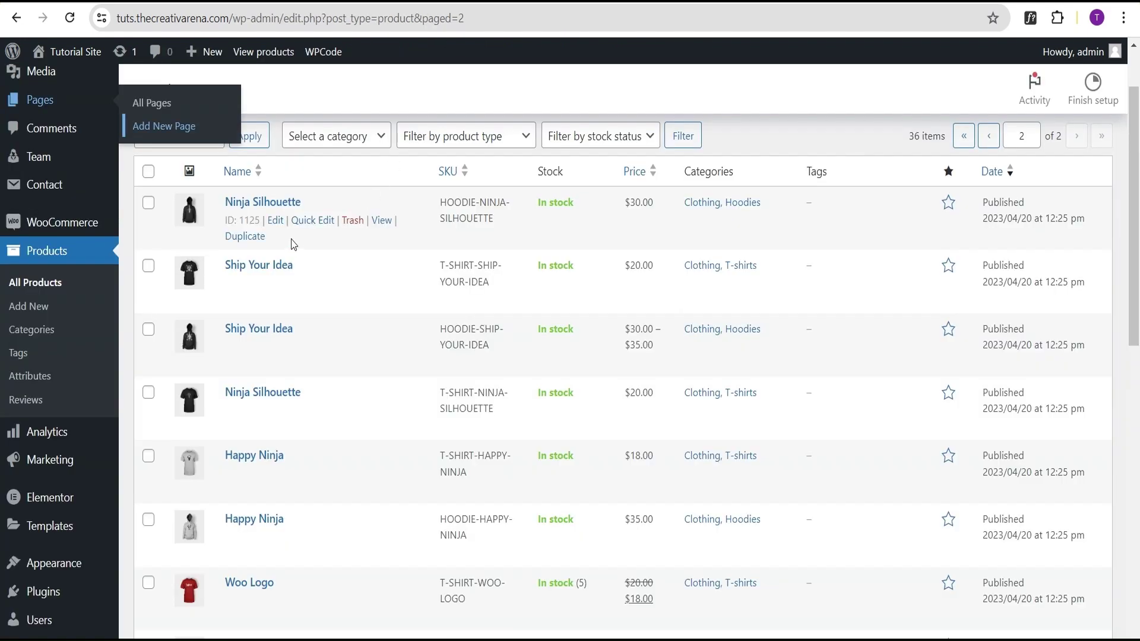
# Step: Scroll through the woo results in the front-end preview
pyautogui.scroll(-3, 301, 252)
pyautogui.scroll(3, 300, 262)
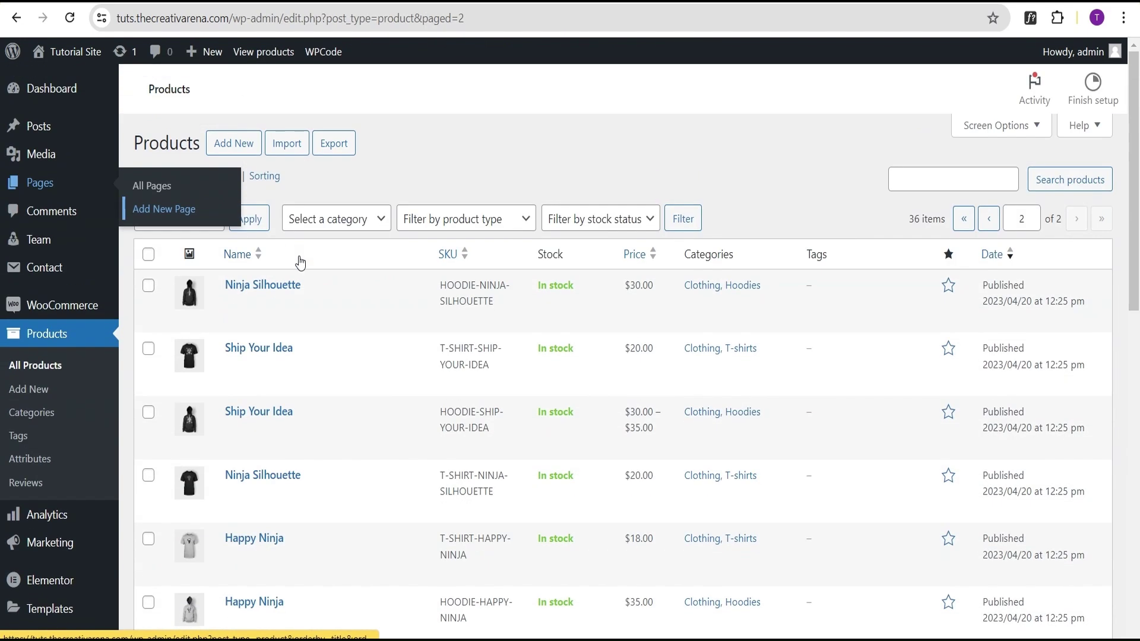
pyautogui.scroll(-10, 300, 262)
pyautogui.scroll(4, 307, 343)
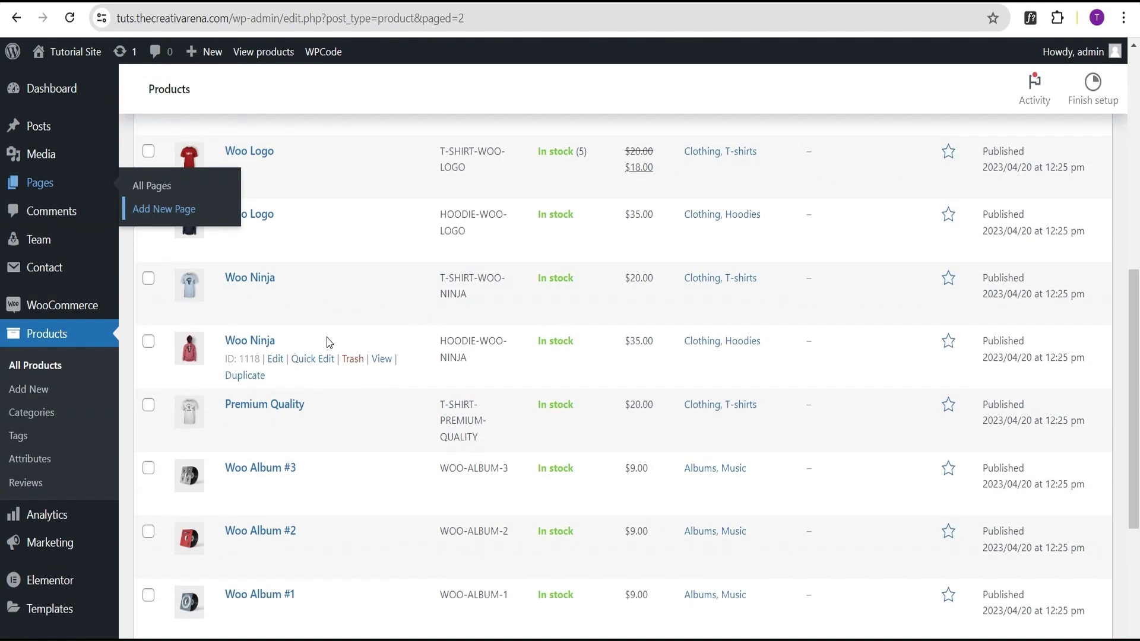
pyautogui.scroll(-1, 329, 343)
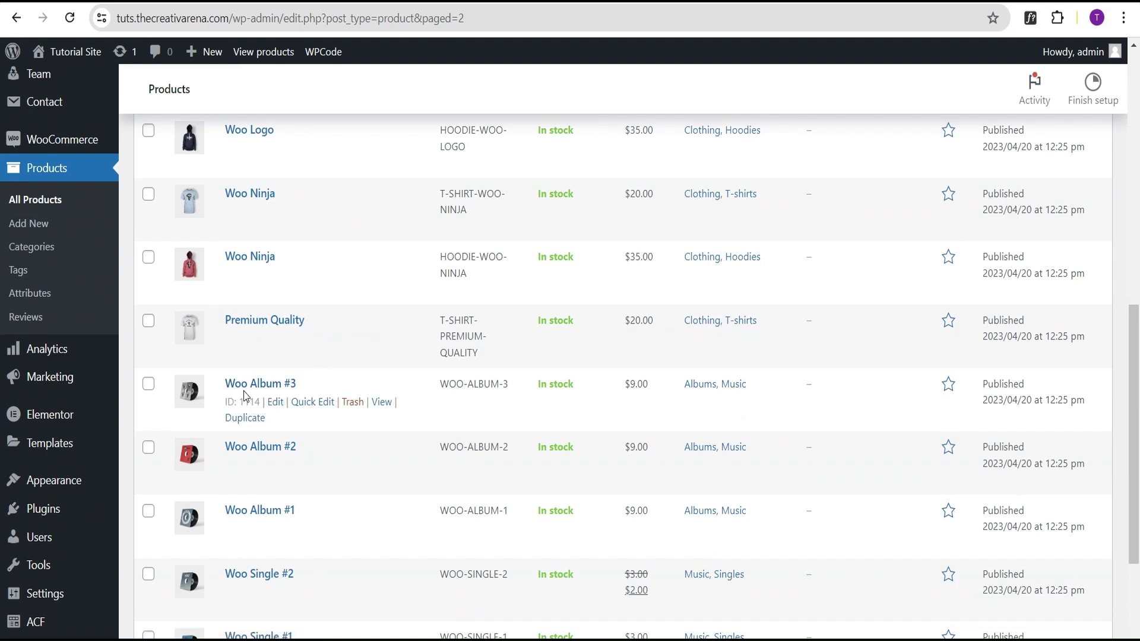
pyautogui.scroll(-3, 255, 421)
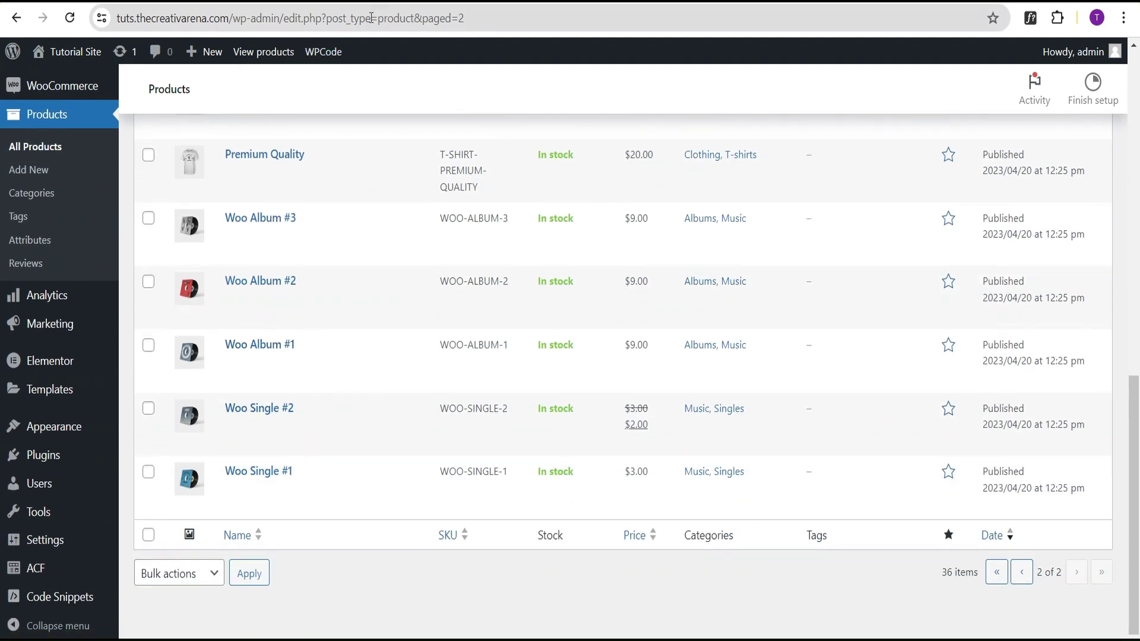
# Step: On the Live Search Result preview, search for 'w' and scroll through the live results
pyautogui.hotkey('ctrl', 'Tab')
pyautogui.click(460, 307)
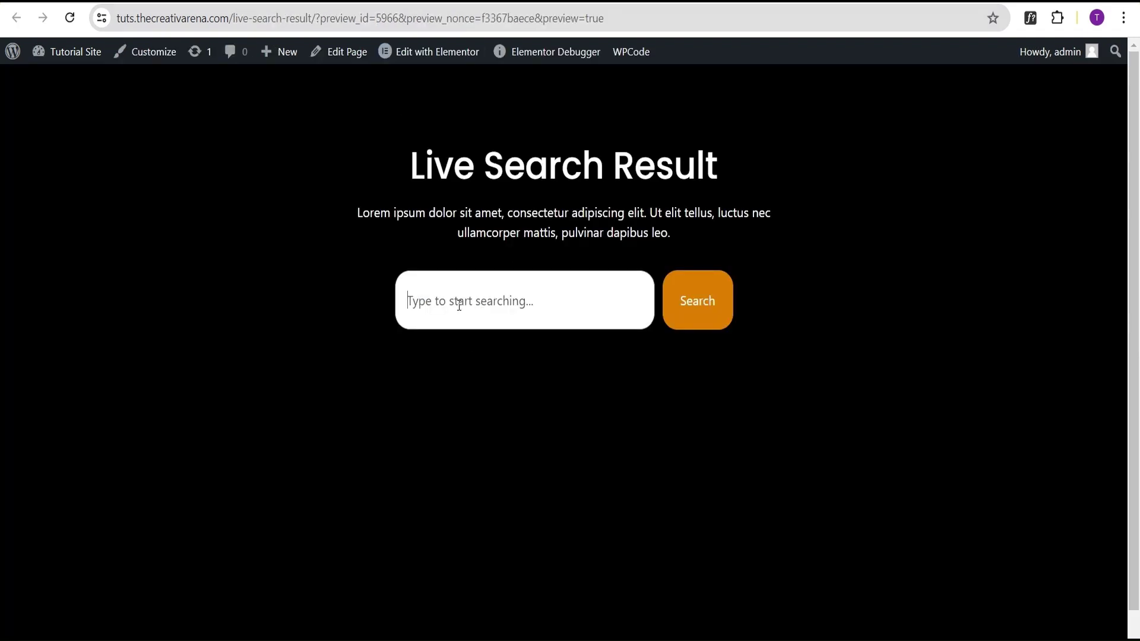
pyautogui.write('woo')
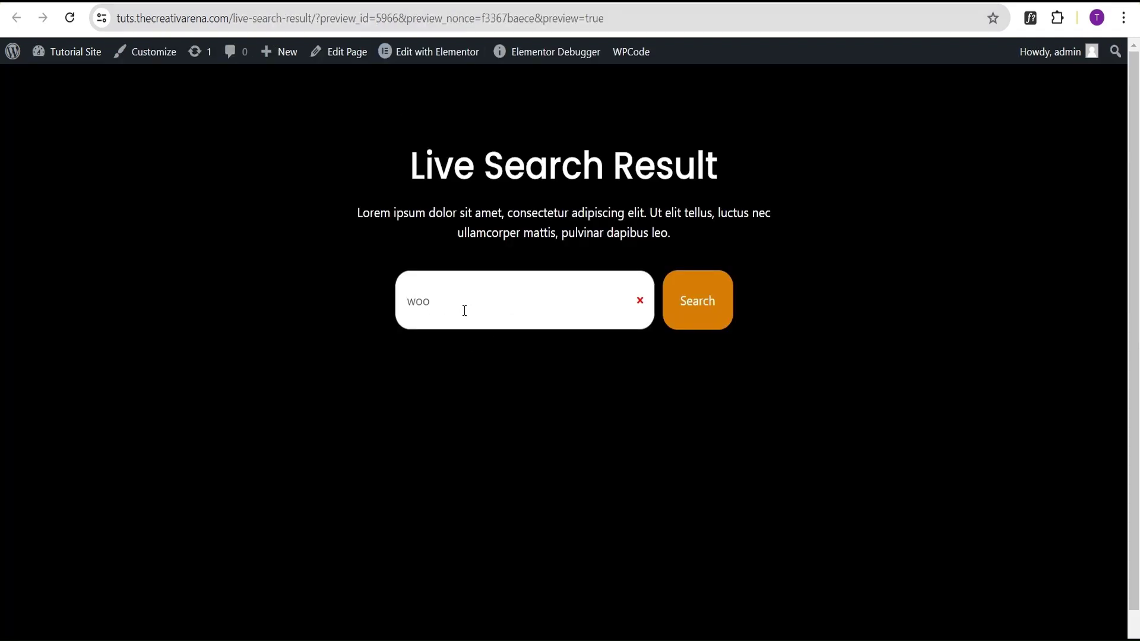
pyautogui.scroll(-5, 567, 363)
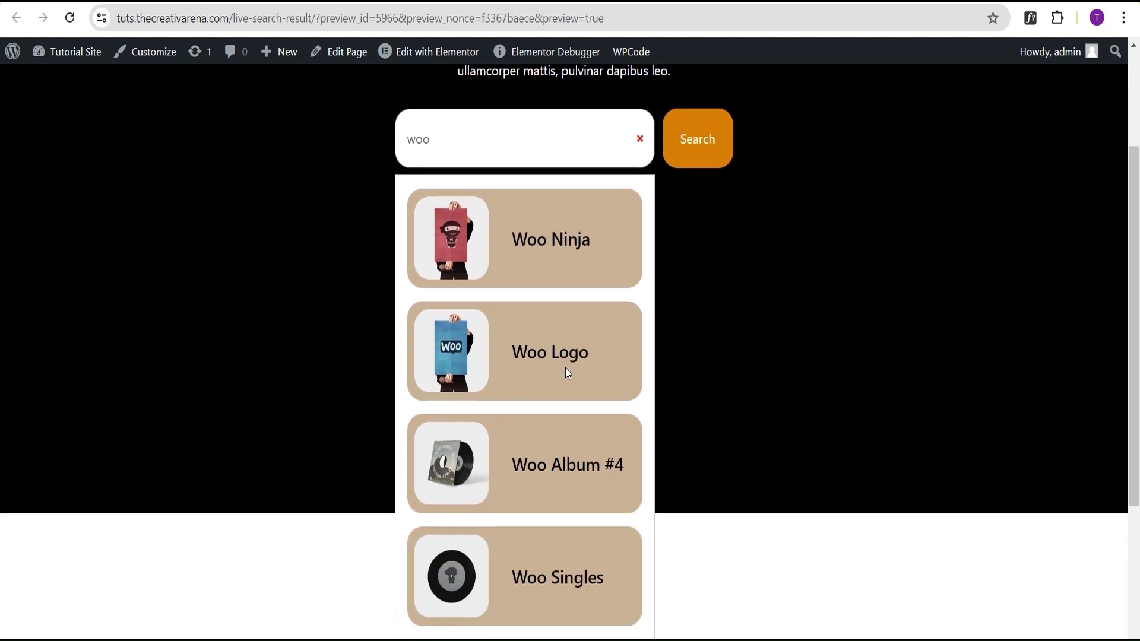
pyautogui.scroll(4, 563, 364)
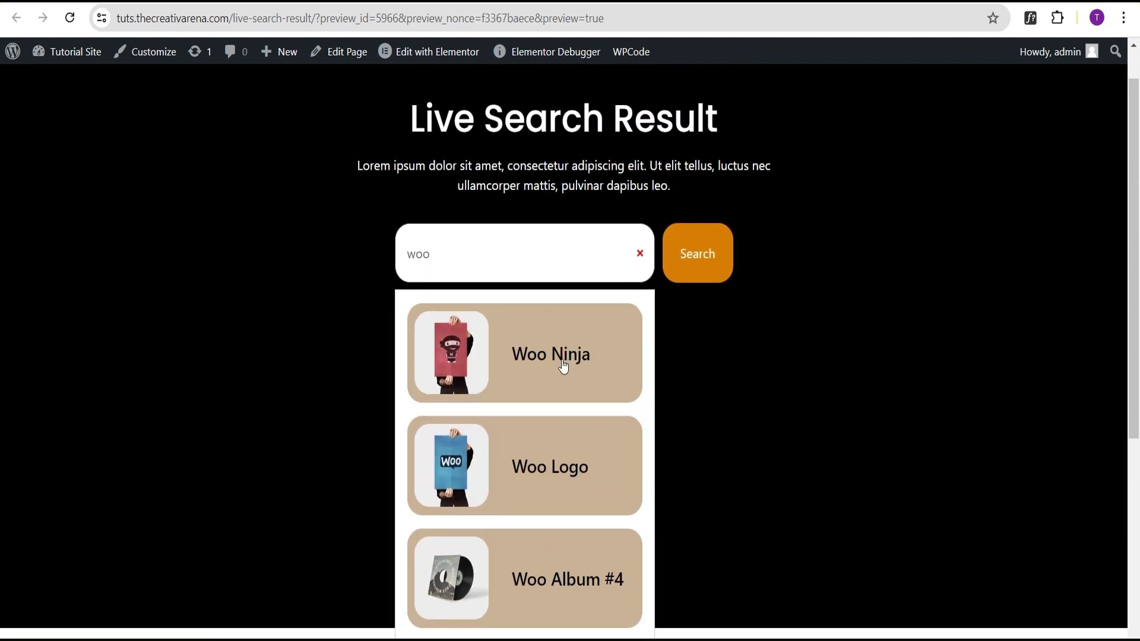
pyautogui.scroll(-5, 560, 364)
pyautogui.scroll(3, 532, 243)
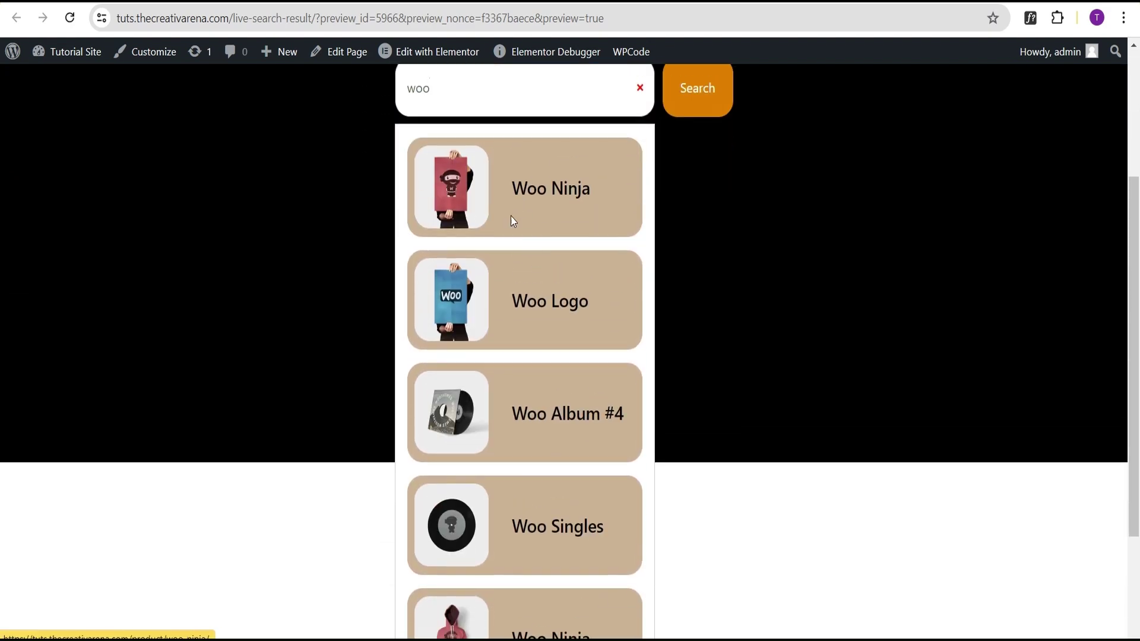
pyautogui.scroll(-1, 505, 482)
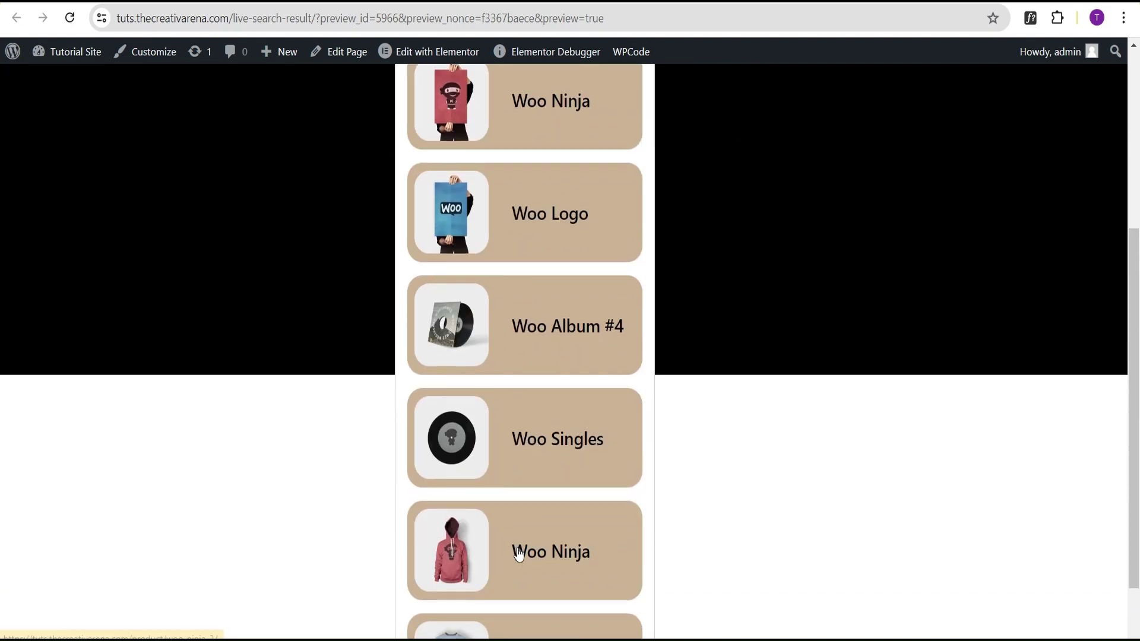
pyautogui.scroll(-1, 523, 546)
pyautogui.scroll(5, 529, 536)
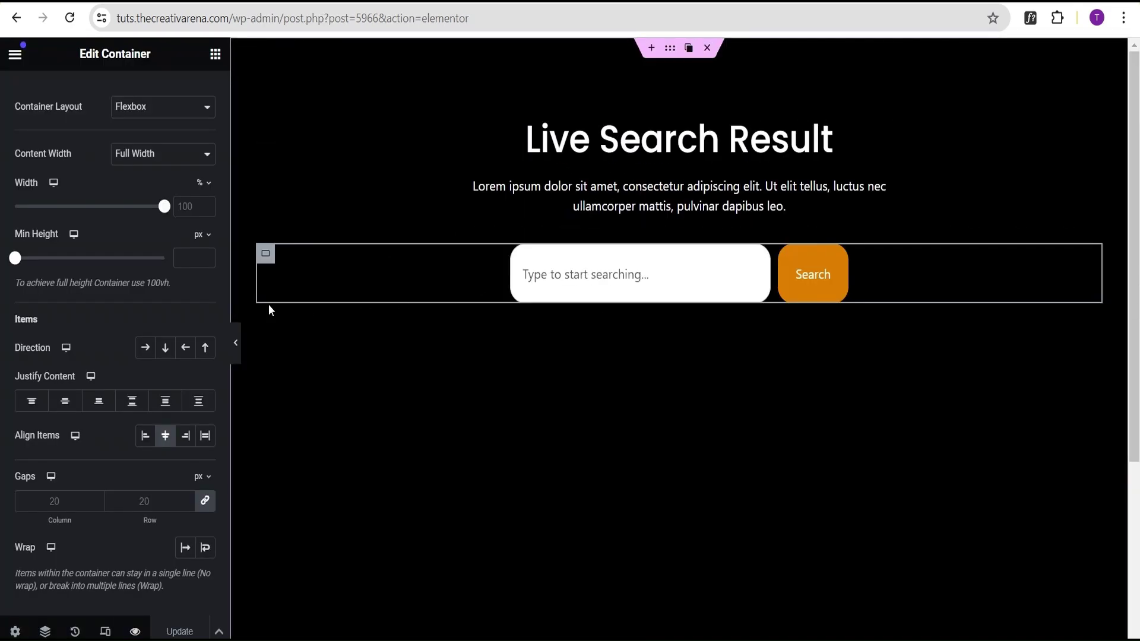
pyautogui.scroll(2, 130, 269)
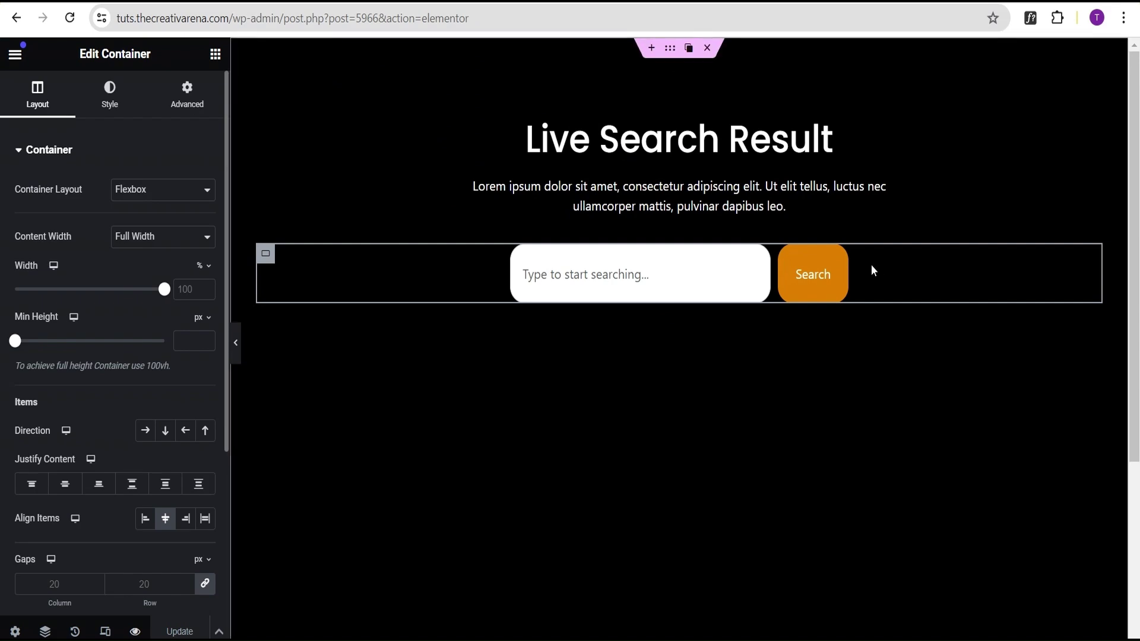
# Step: Select the Search widget and limit its live results to 3 items
pyautogui.click(828, 255)
pyautogui.click(53, 110)
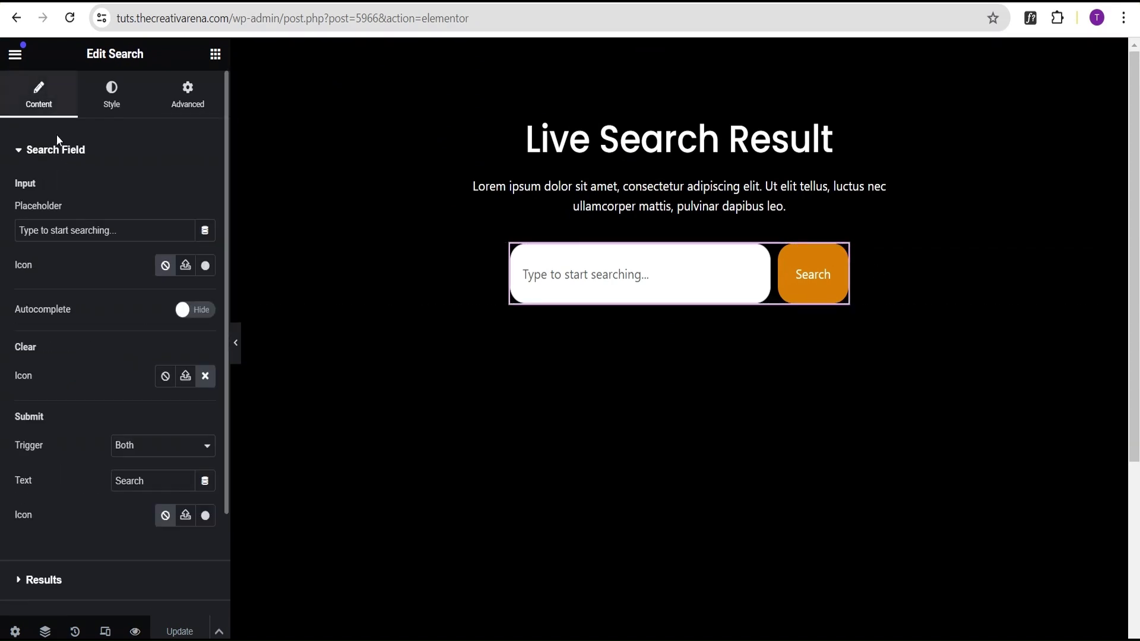
pyautogui.scroll(-3, 91, 314)
pyautogui.click(44, 455)
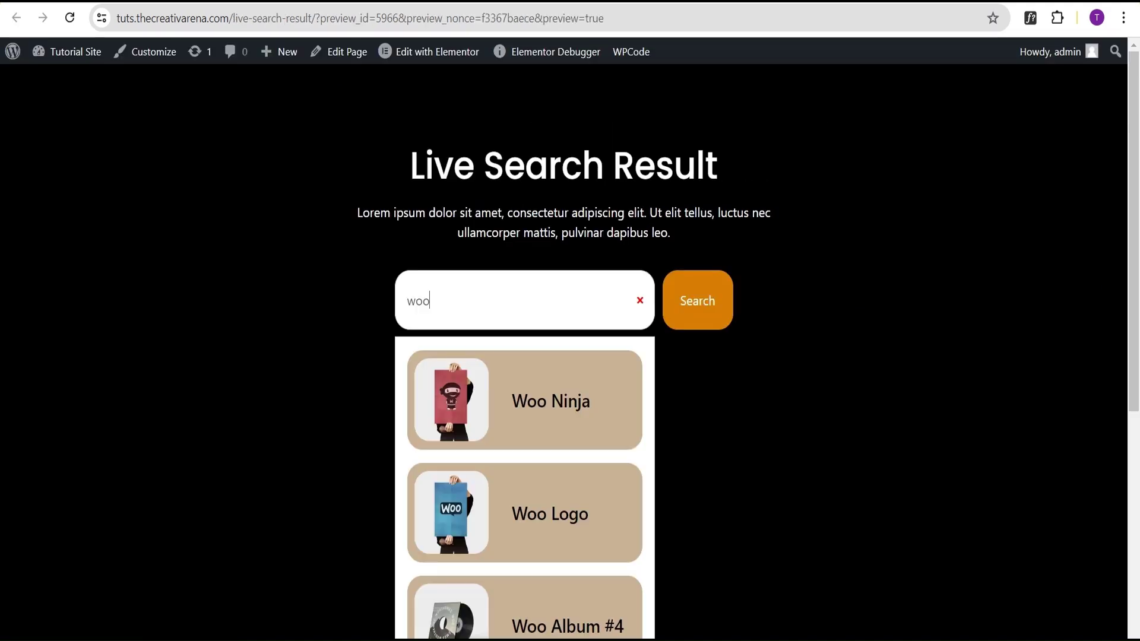
pyautogui.scroll(-5, 528, 385)
pyautogui.scroll(3, 525, 377)
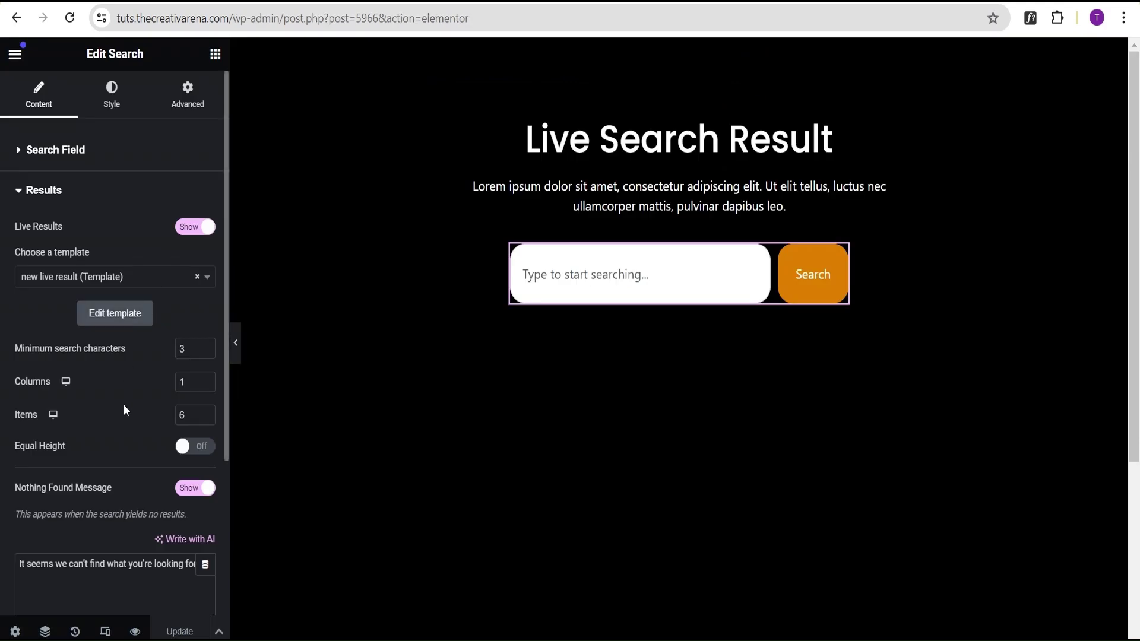
pyautogui.scroll(-2, 137, 402)
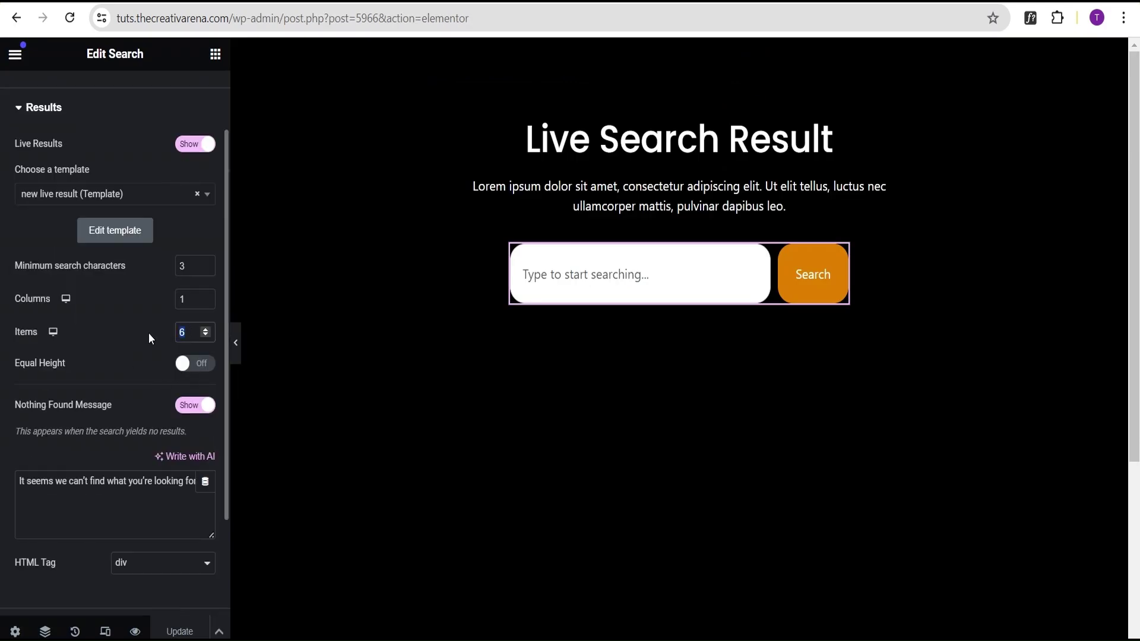
pyautogui.write('3')
pyautogui.scroll(2, 132, 350)
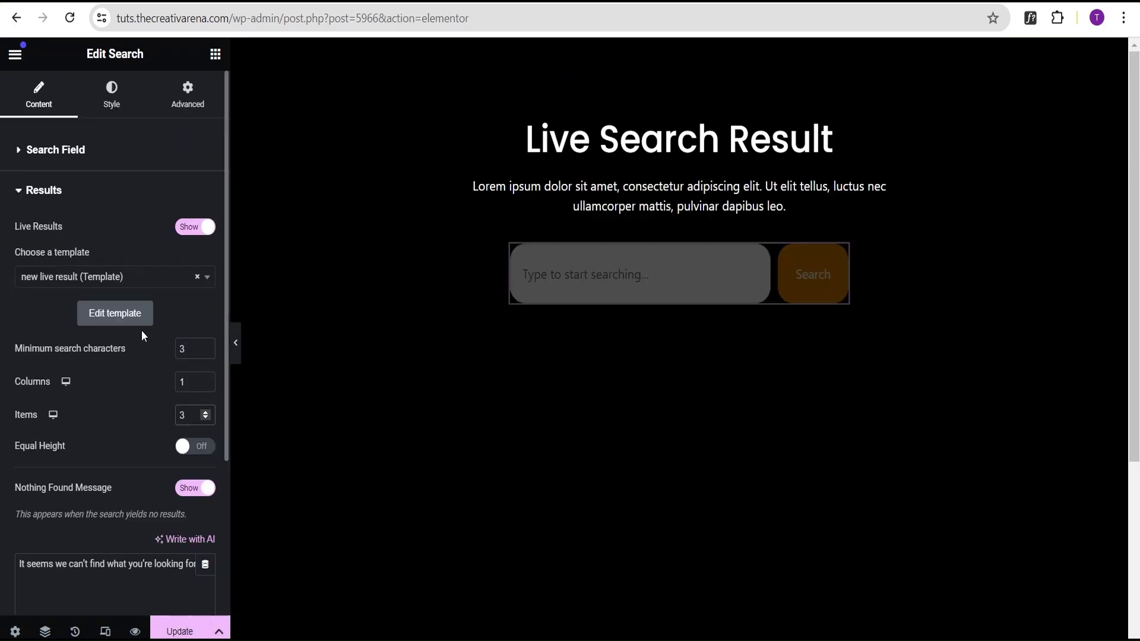
# Step: Give the results box a Classic background with a fully transparent colour
pyautogui.click(111, 102)
pyautogui.click(67, 151)
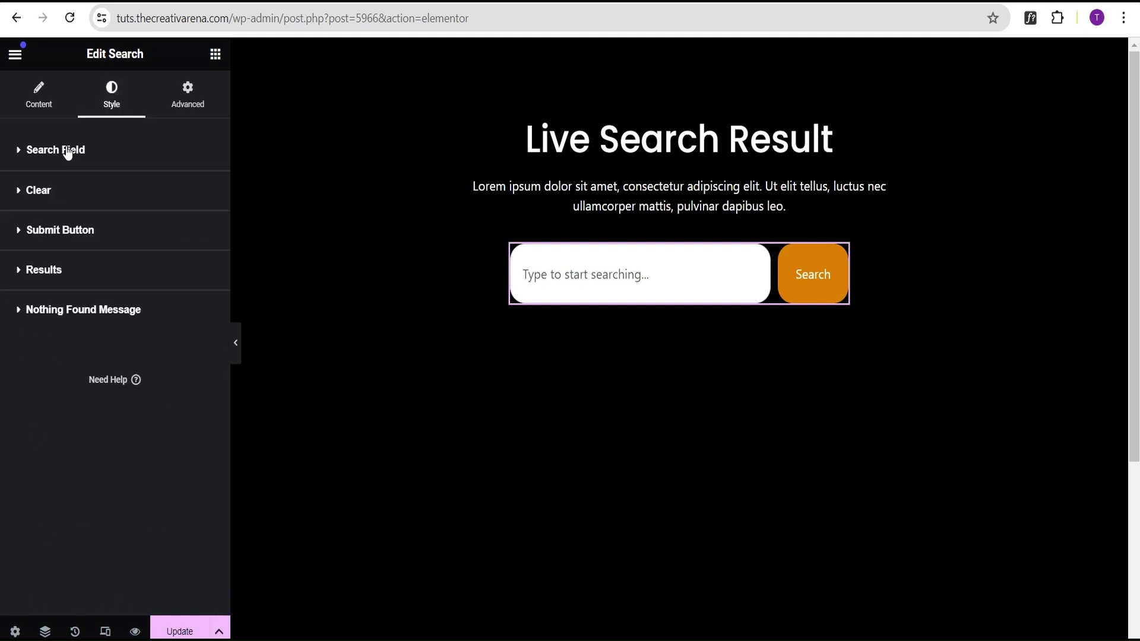
pyautogui.click(51, 270)
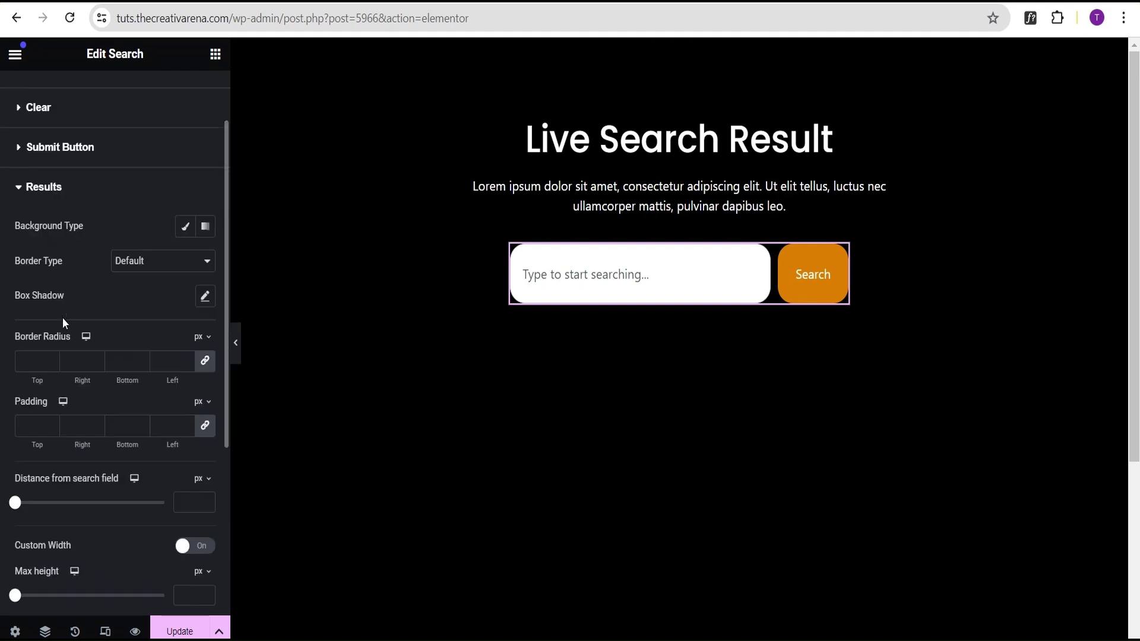
pyautogui.click(185, 227)
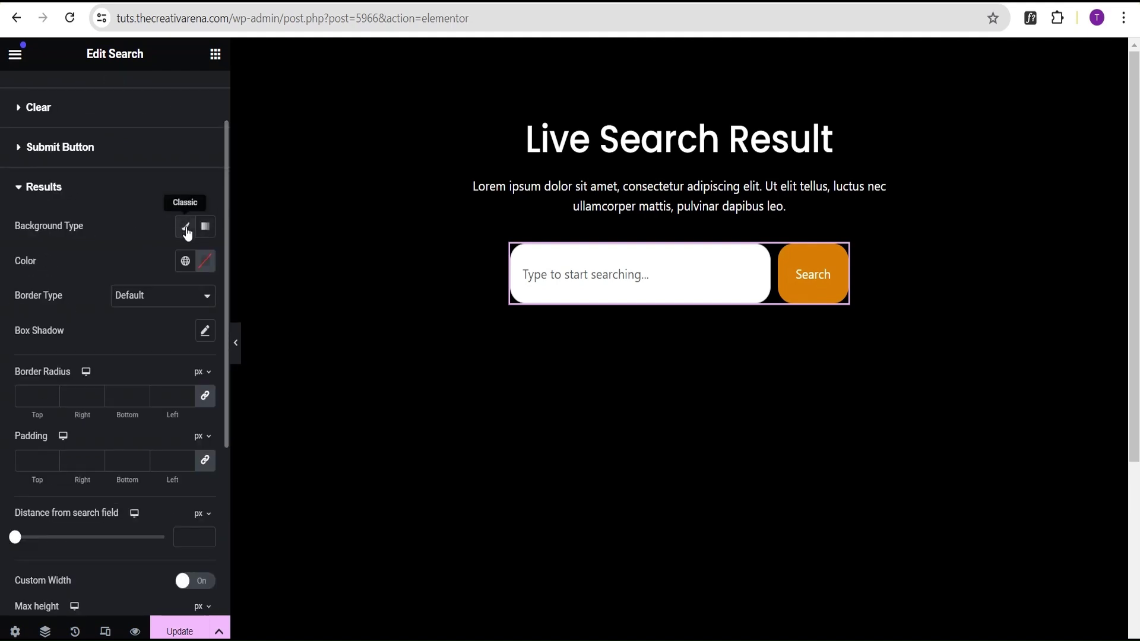
pyautogui.click(205, 268)
pyautogui.moveTo(273, 482); pyautogui.dragTo(115, 483)
pyautogui.click(56, 276)
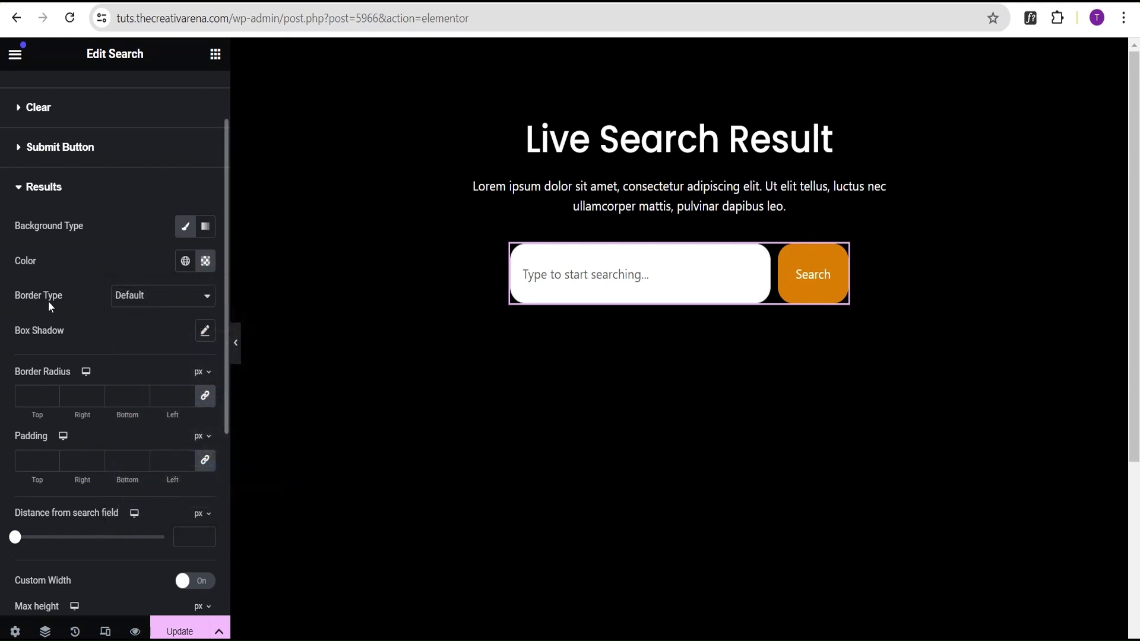
# Step: Set the results box Border Type to None, previewing with the query 'woo'
pyautogui.click(148, 300)
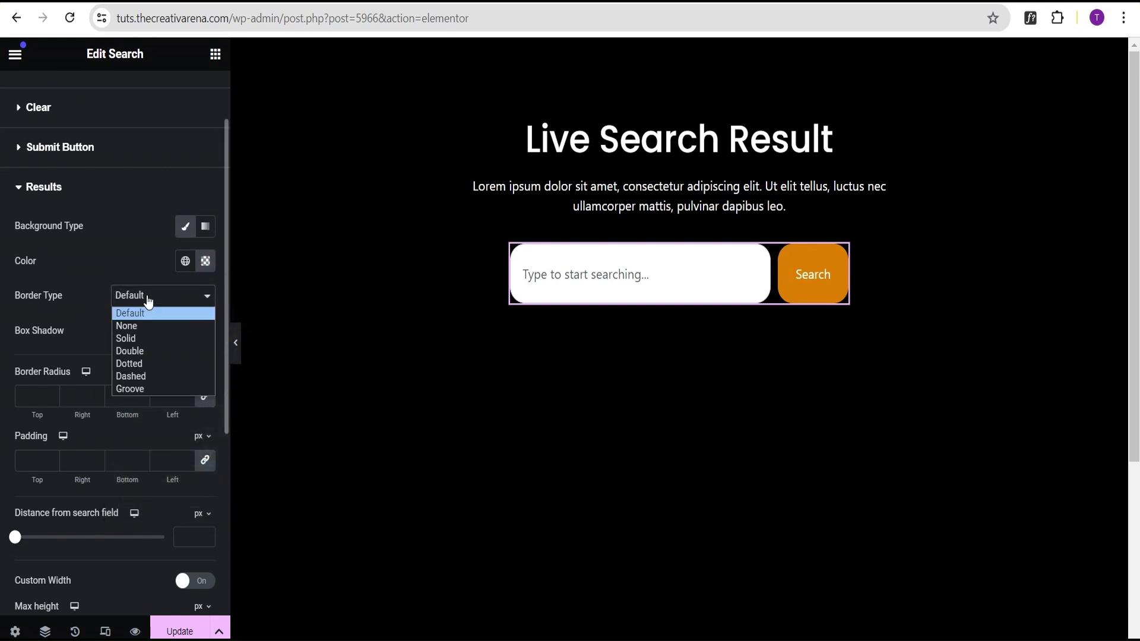
pyautogui.click(142, 340)
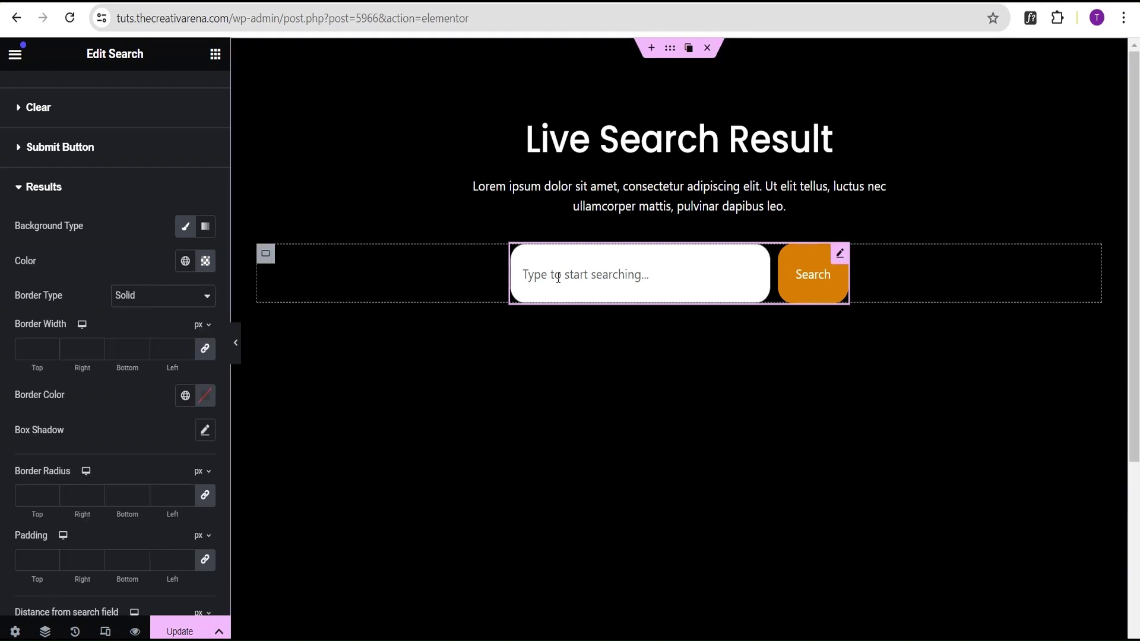
pyautogui.write('woo')
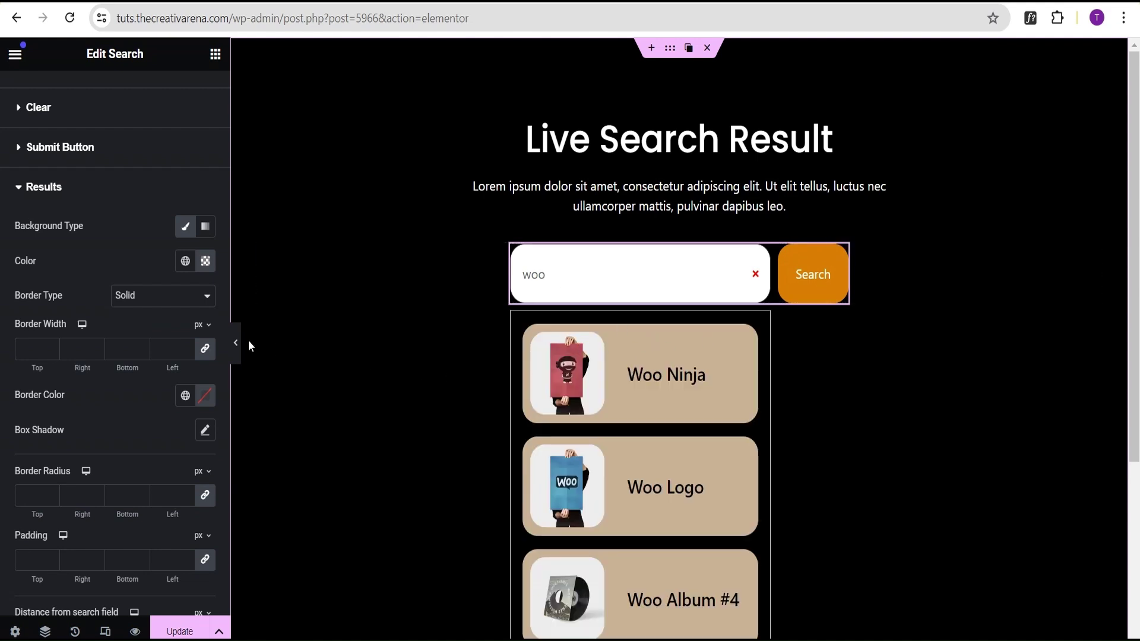
pyautogui.click(236, 343)
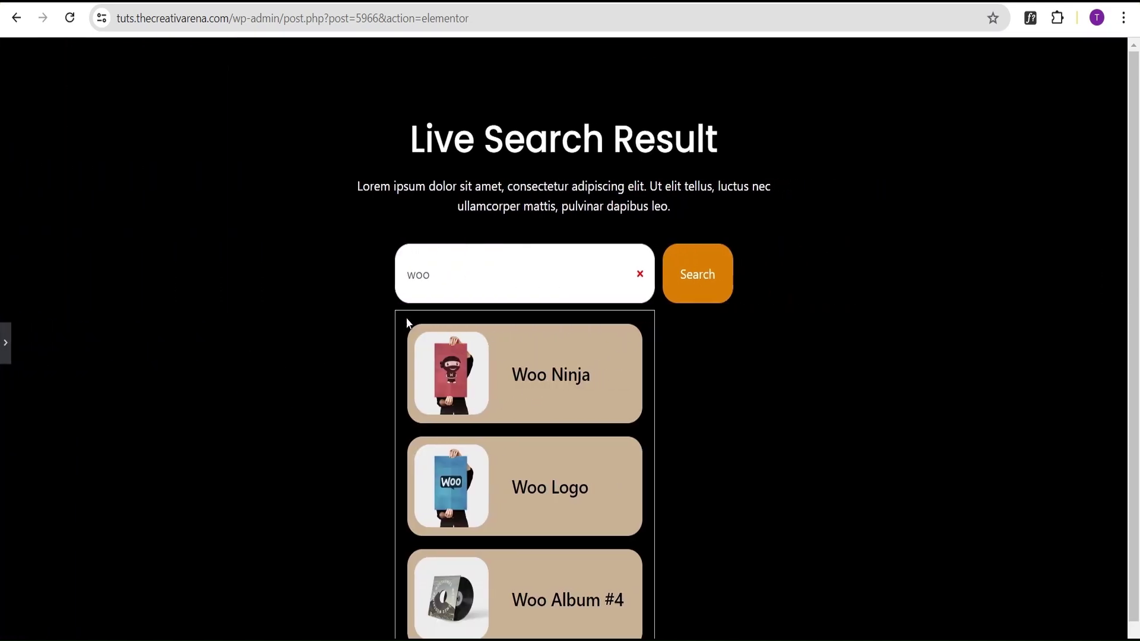
pyautogui.click(6, 343)
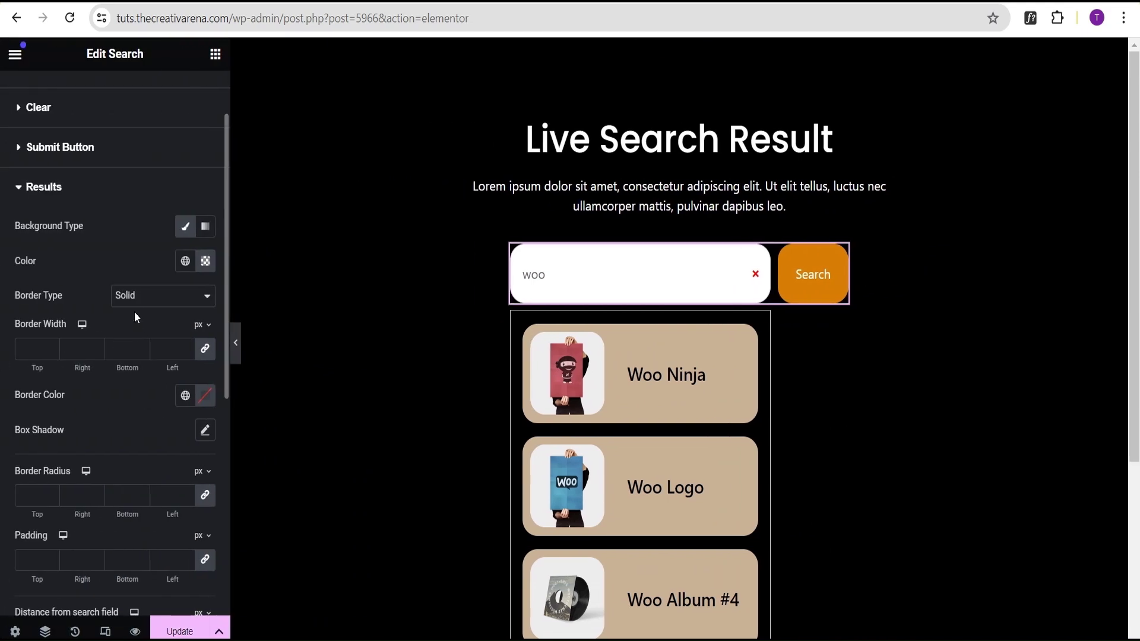
pyautogui.click(134, 300)
pyautogui.click(132, 326)
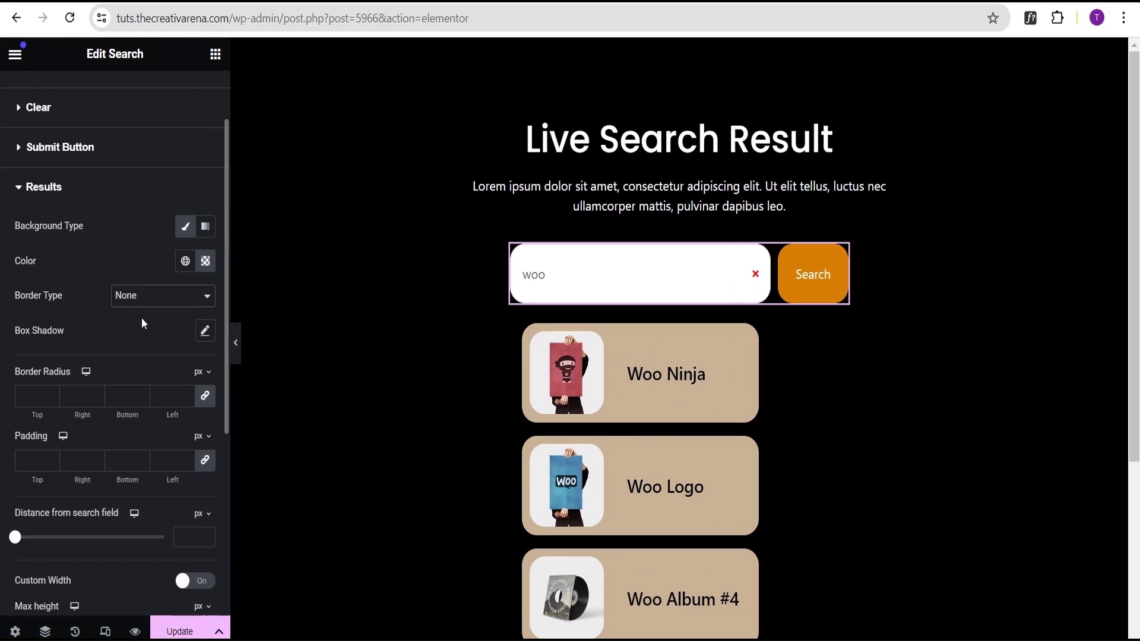
# Step: Check the borderless 'woo' results full width and save the page with Update
pyautogui.click(236, 344)
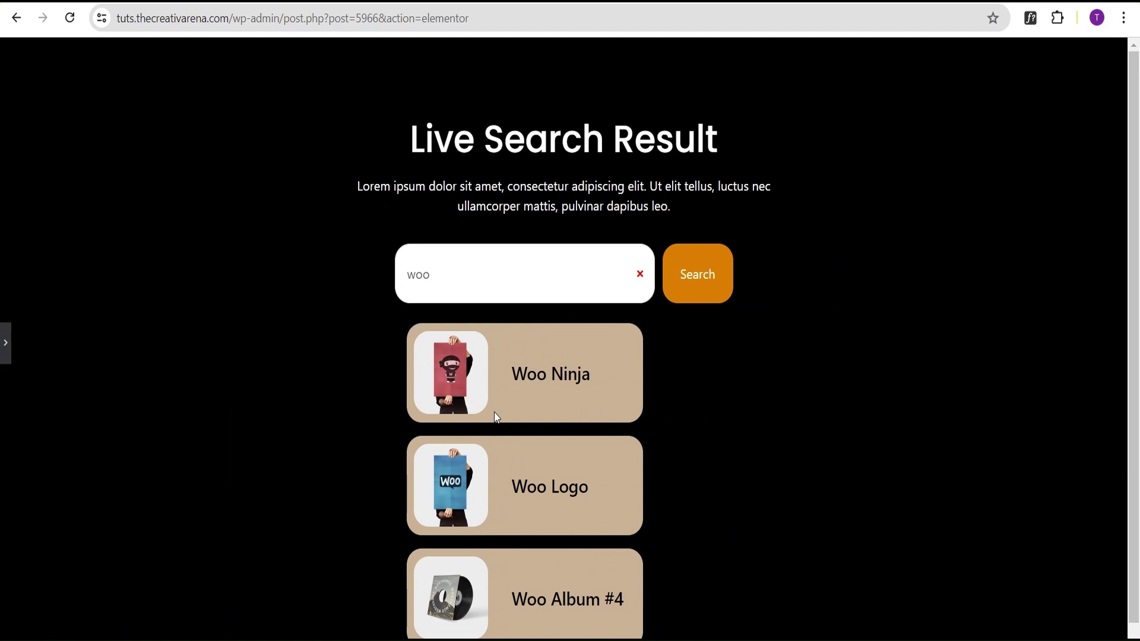
pyautogui.scroll(-1, 505, 410)
pyautogui.scroll(1, 502, 410)
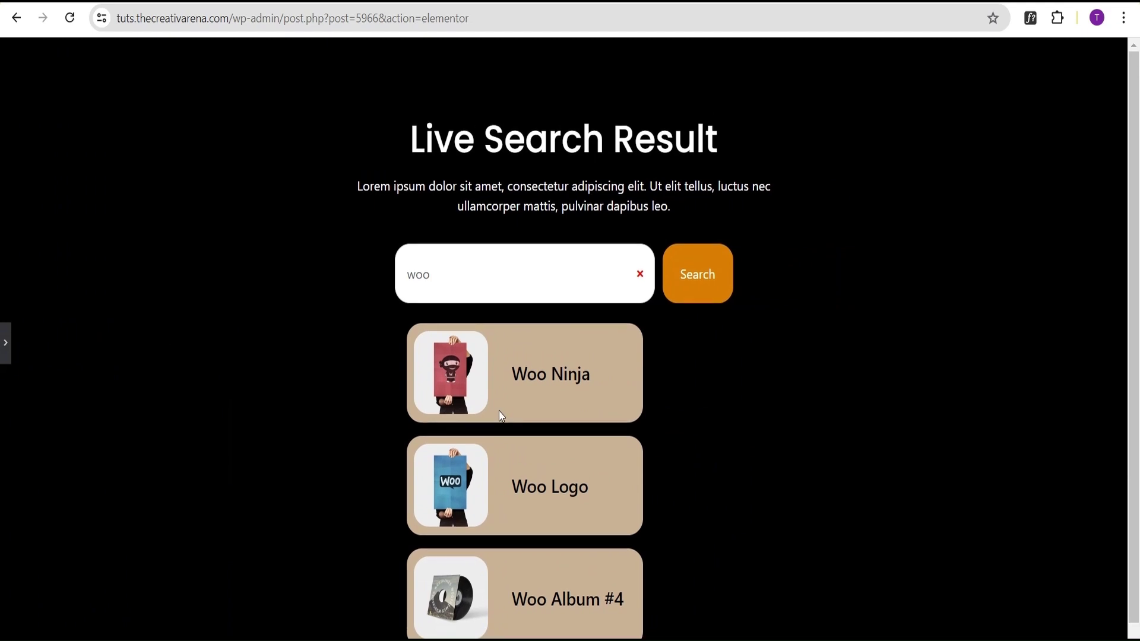
pyautogui.click(4, 355)
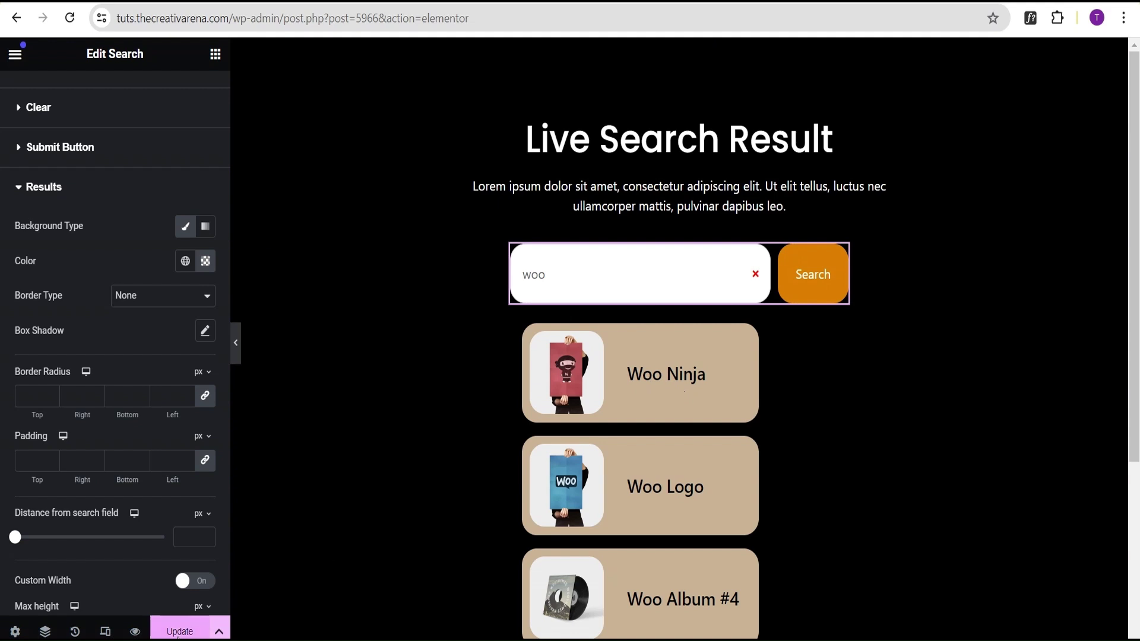
pyautogui.click(179, 633)
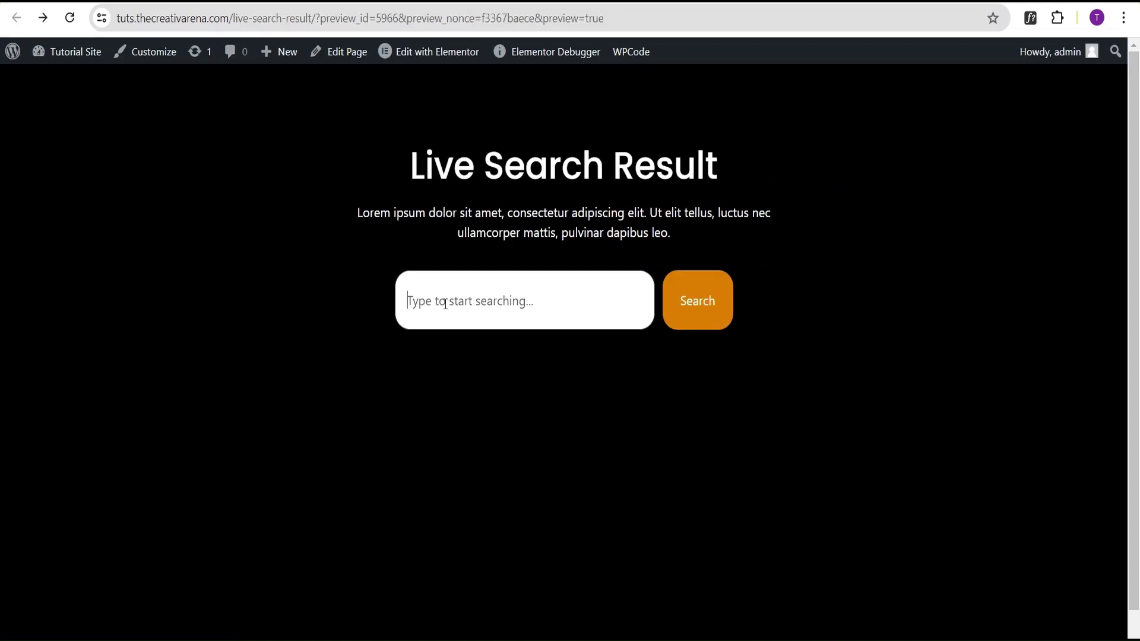
# Step: Search 'ship' on the live page and confirm three borderless Ship Your Idea cards appear
pyautogui.write('ship')
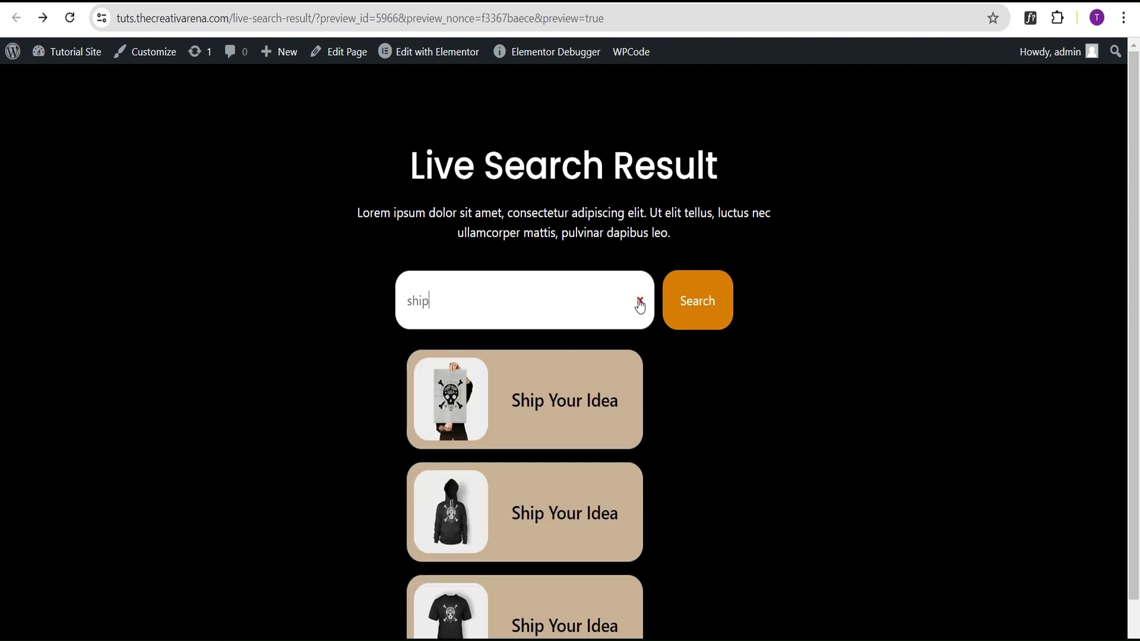
pyautogui.scroll(-1, 610, 336)
pyautogui.scroll(1, 601, 333)
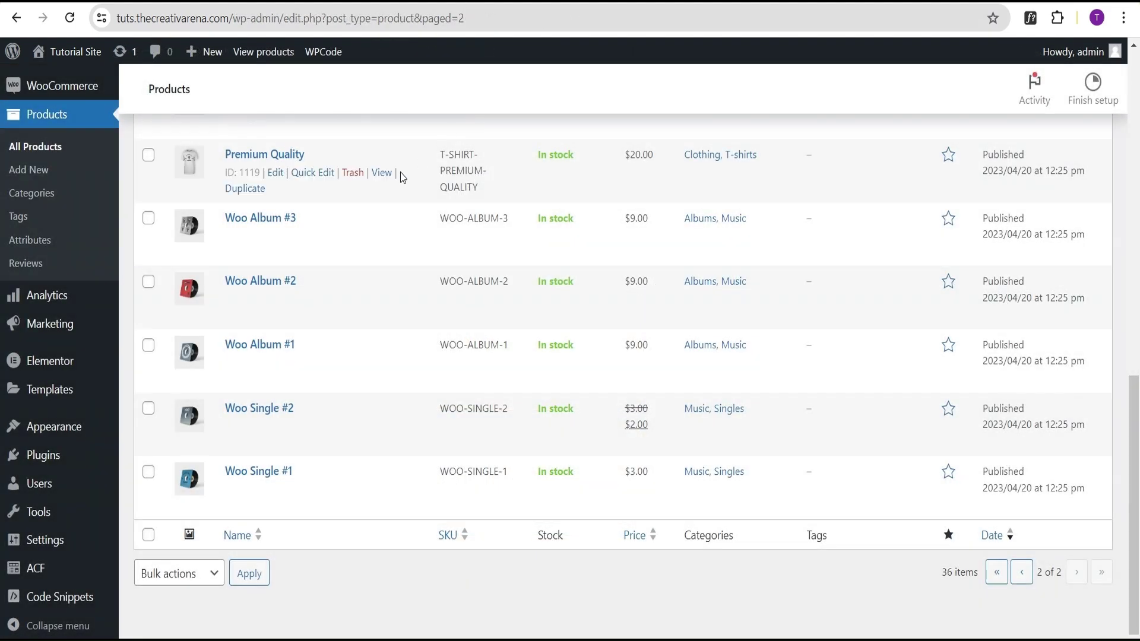
pyautogui.scroll(9, 400, 173)
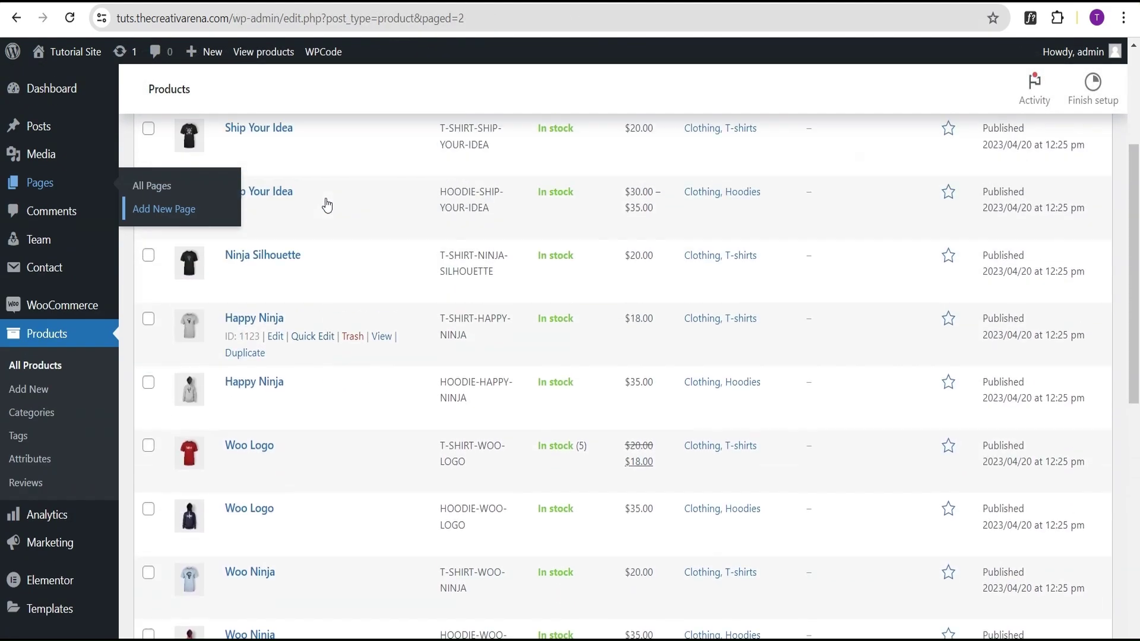
pyautogui.scroll(4, 325, 205)
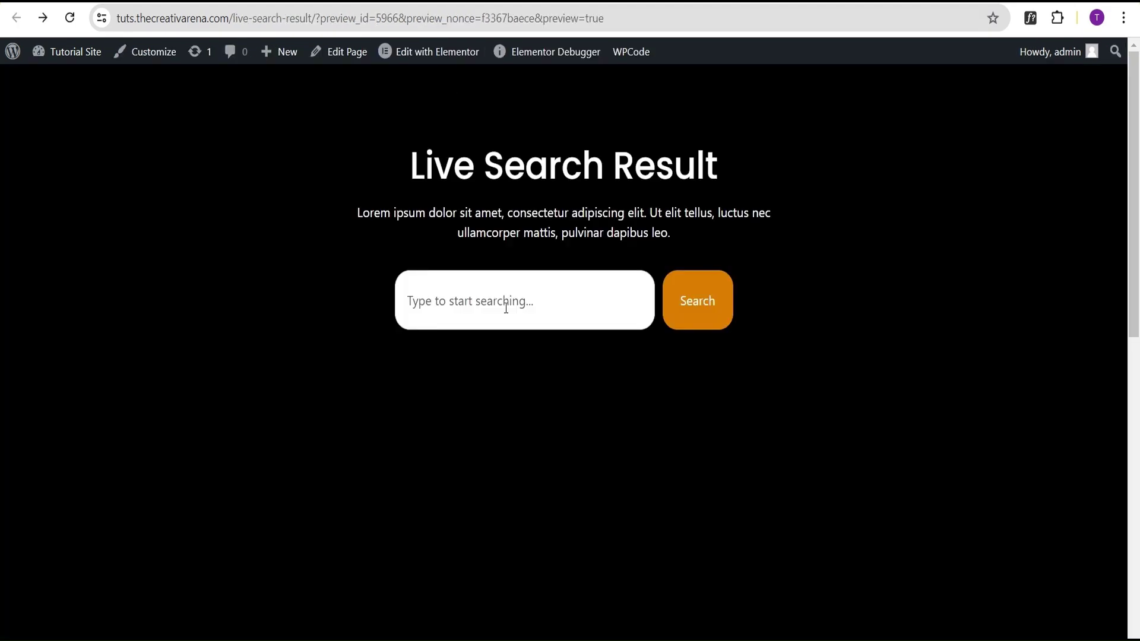
pyautogui.click(504, 299)
pyautogui.write('ship')
pyautogui.scroll(-3, 699, 403)
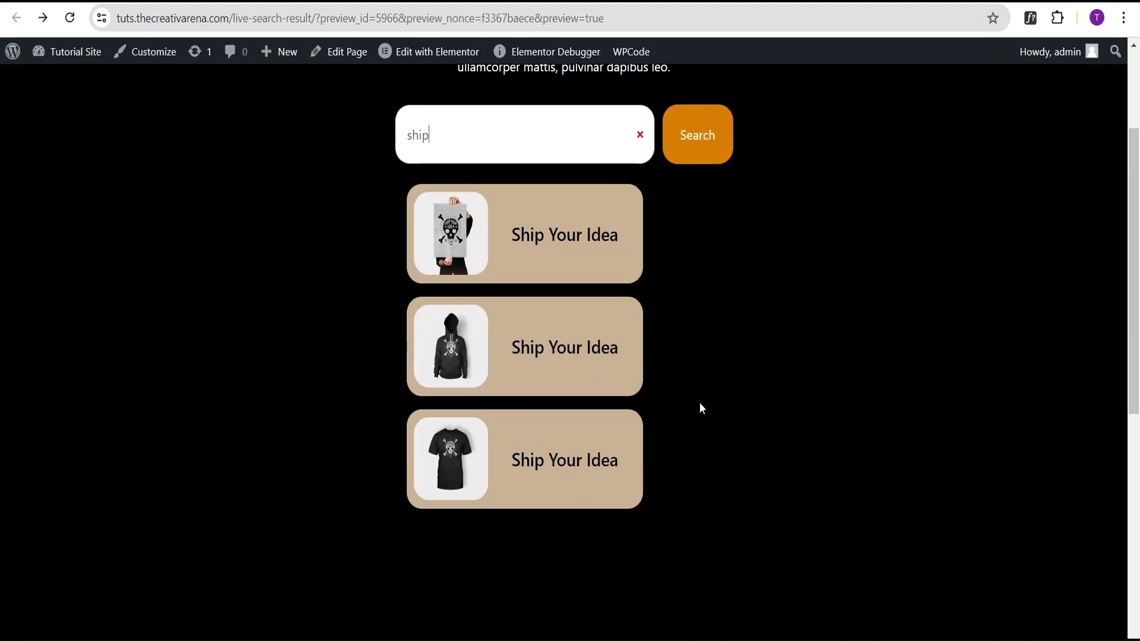
pyautogui.scroll(2, 703, 387)
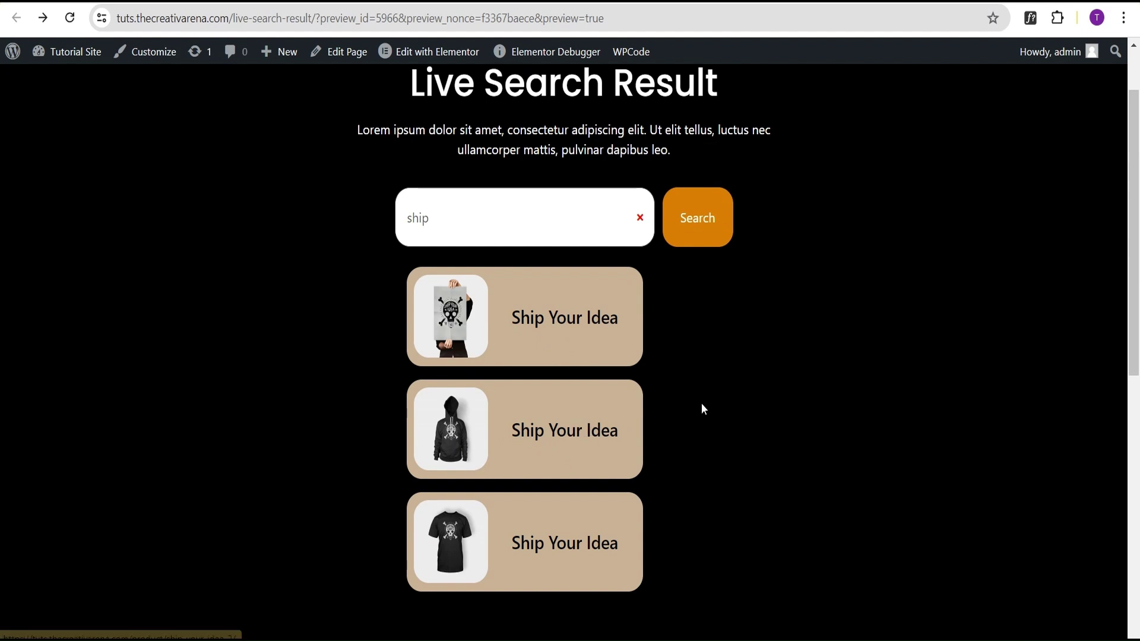
pyautogui.scroll(1, 837, 405)
pyautogui.scroll(-1, 839, 414)
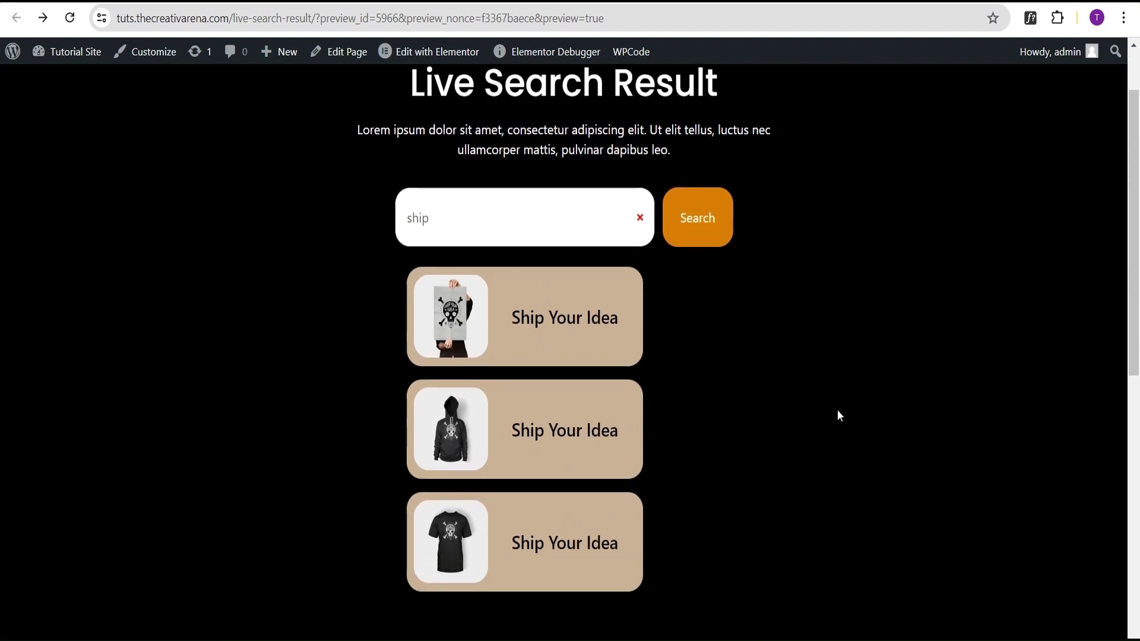